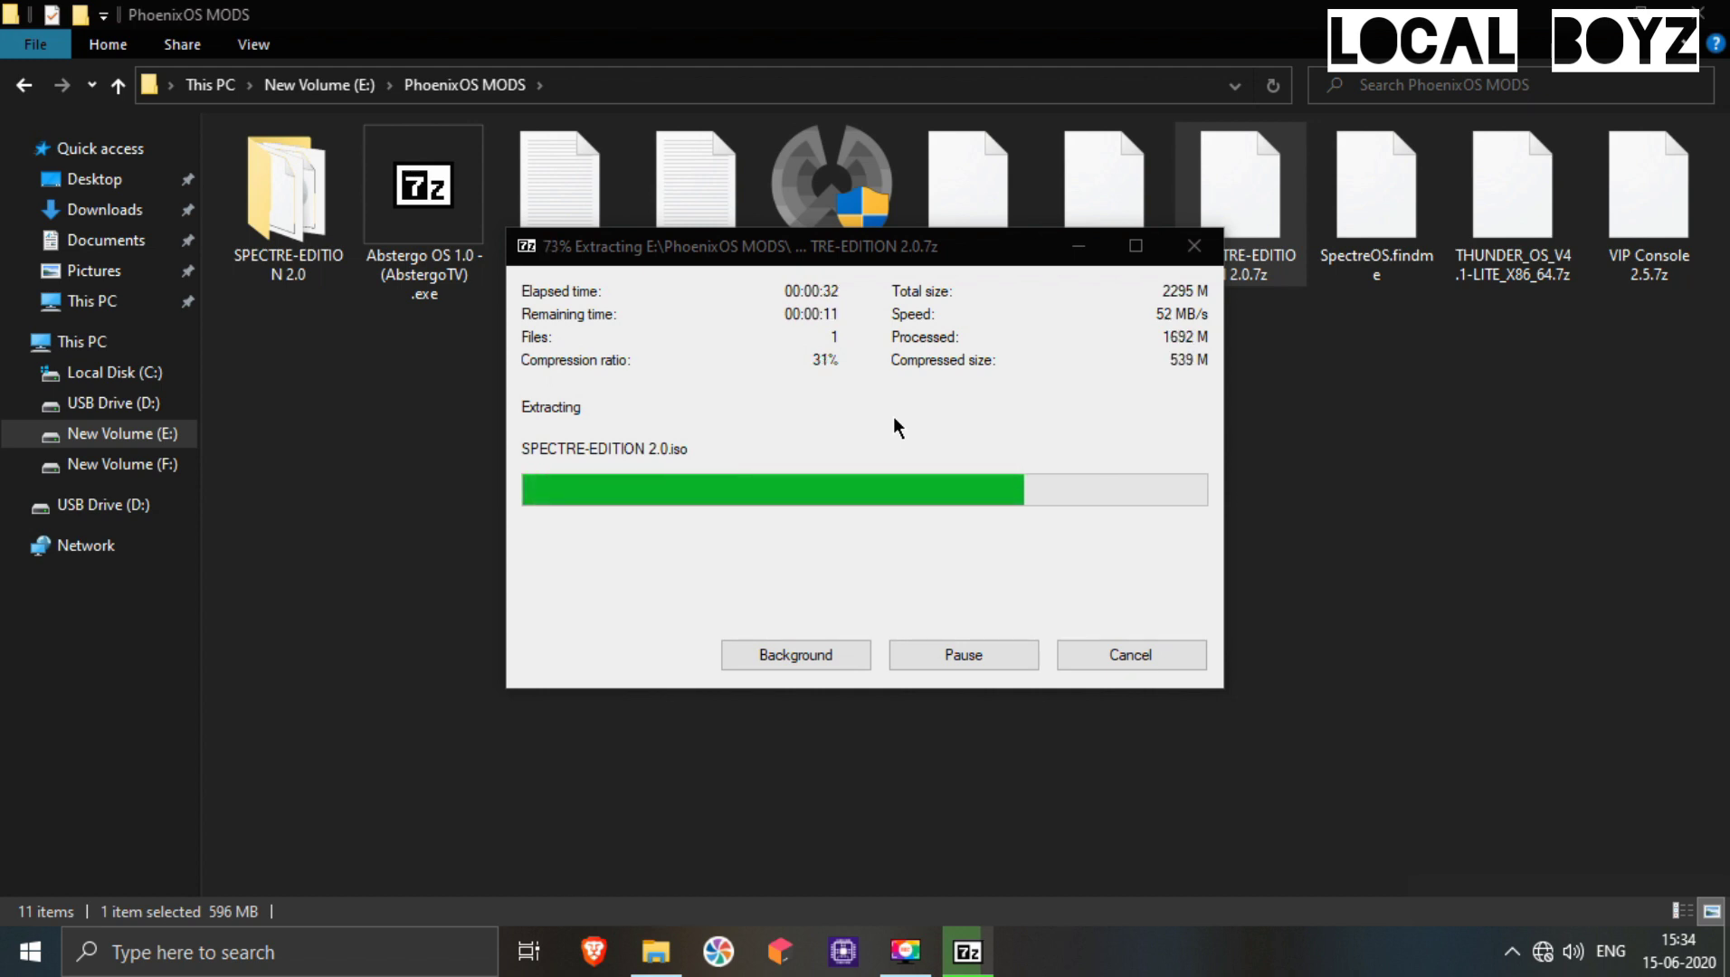
Move Grub2Win.txt and SpectreOS.findme from PhoenixOS MODS into the SPECTRE-EDITION 2.0 folder, and open that folder
{"action": "left_click_drag", "start_coordinate": [773, 251], "coordinate": [788, 380]}
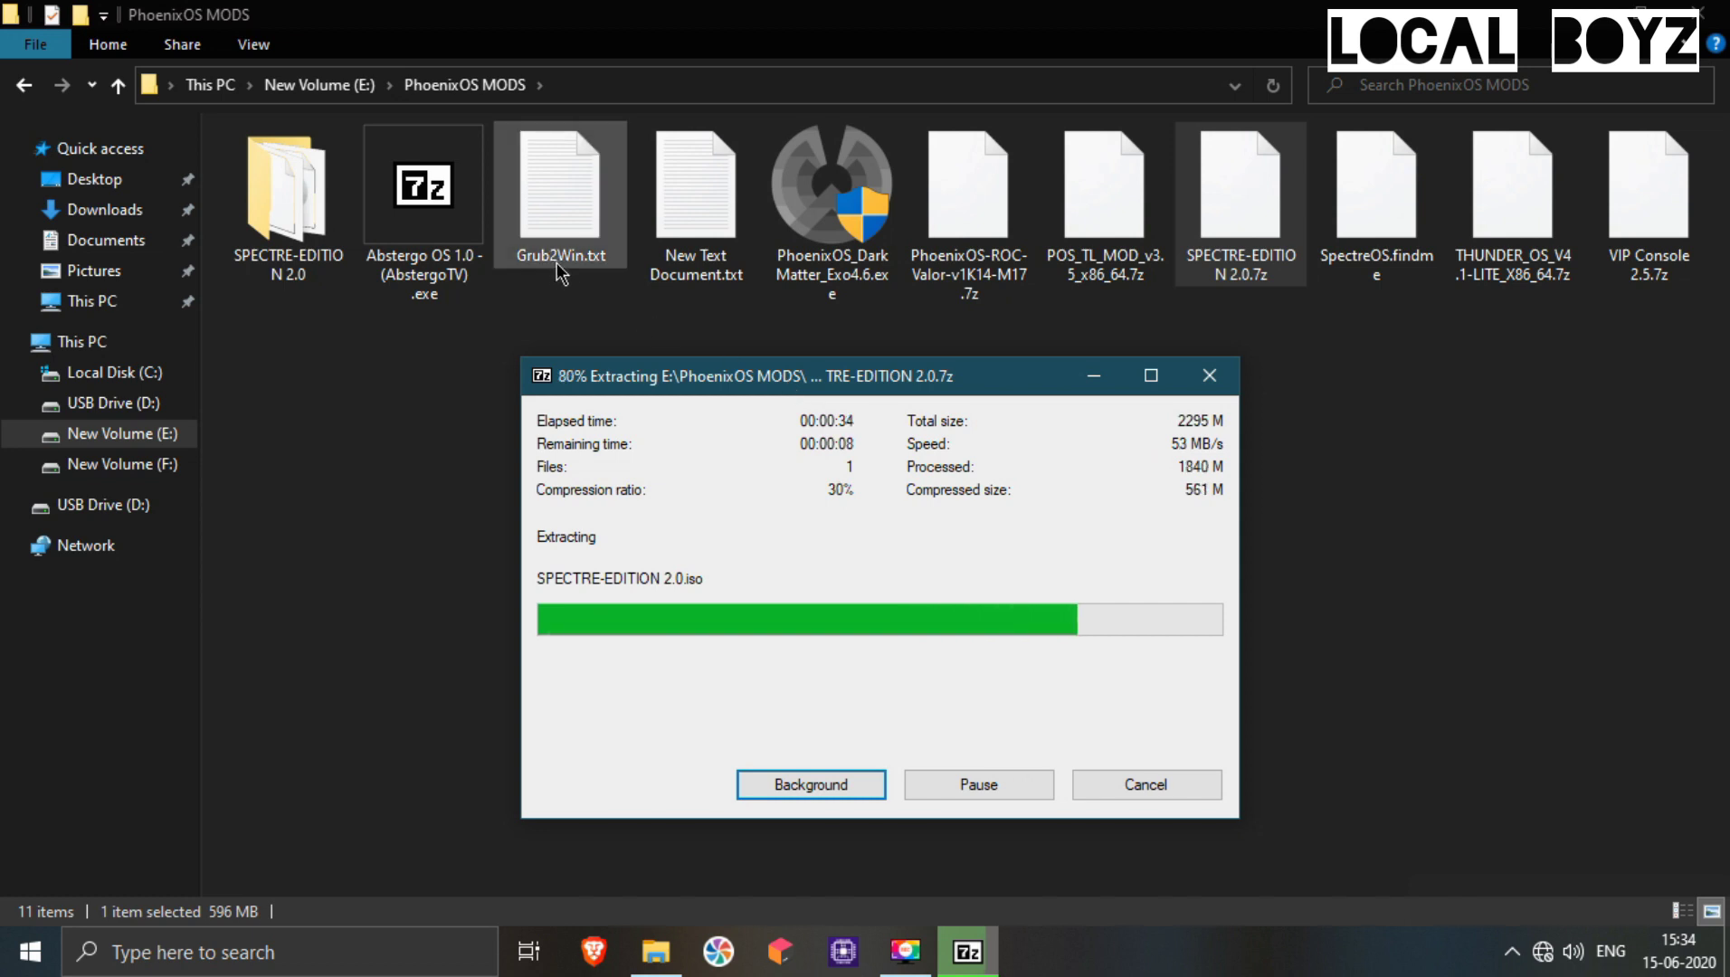
{"action": "left_click_drag", "start_coordinate": [562, 295], "coordinate": [471, 278]}
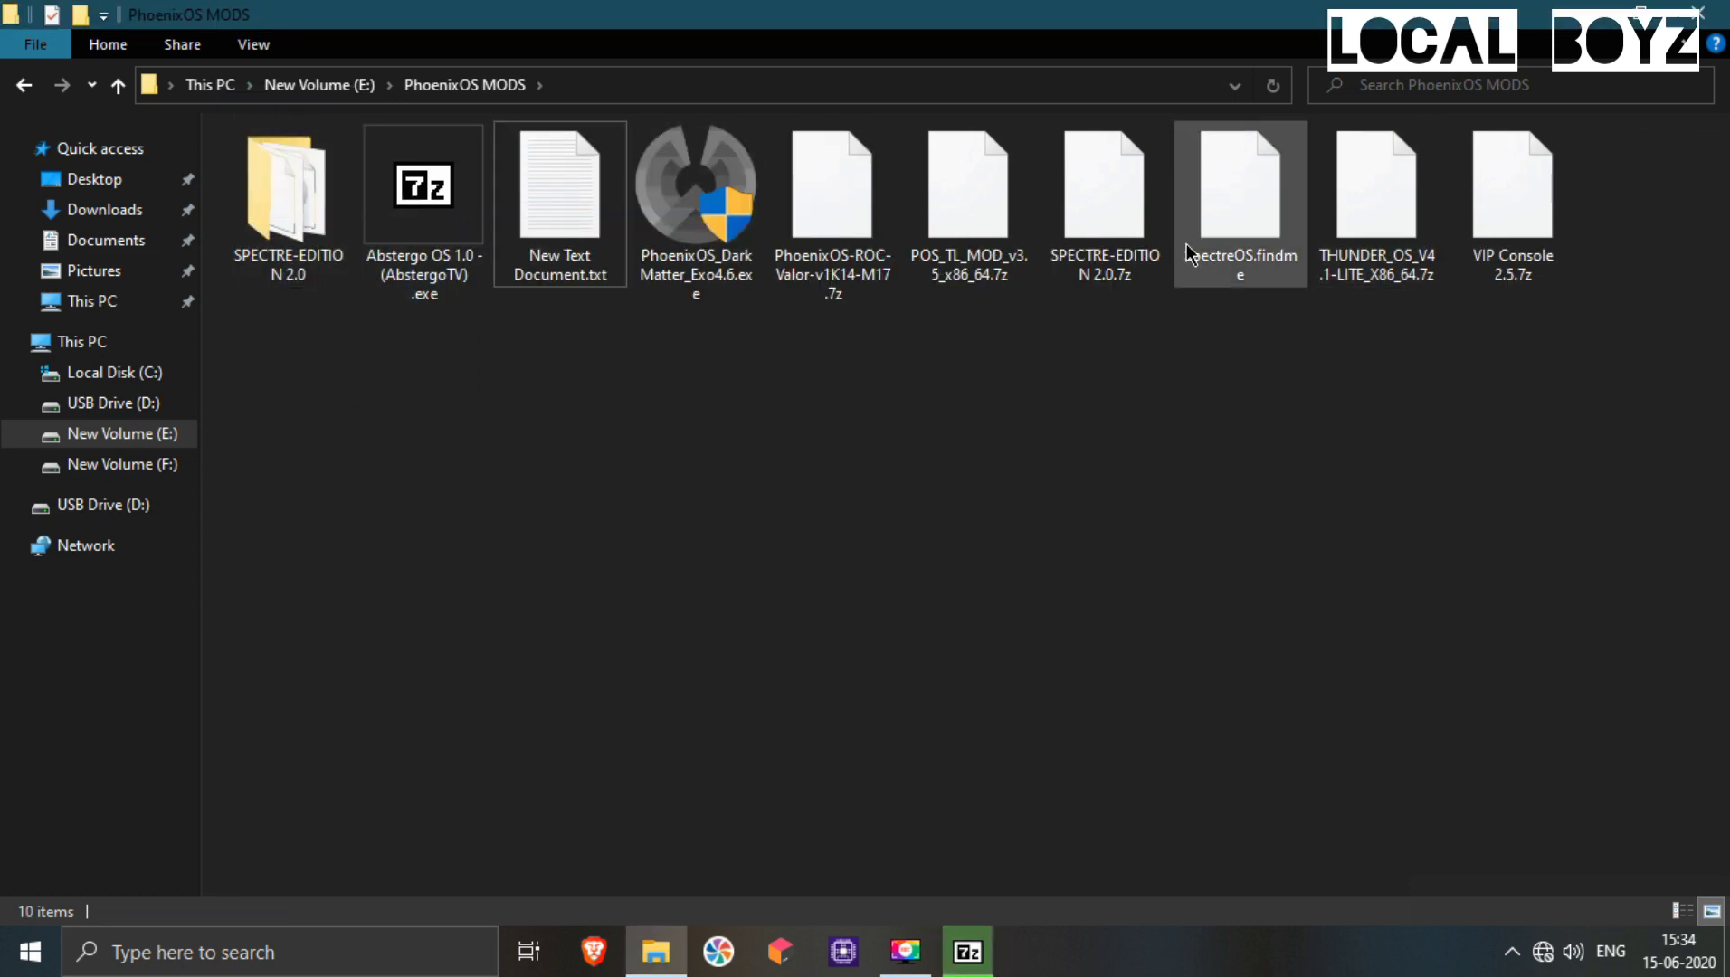
{"action": "left_click_drag", "start_coordinate": [1193, 246], "coordinate": [274, 288]}
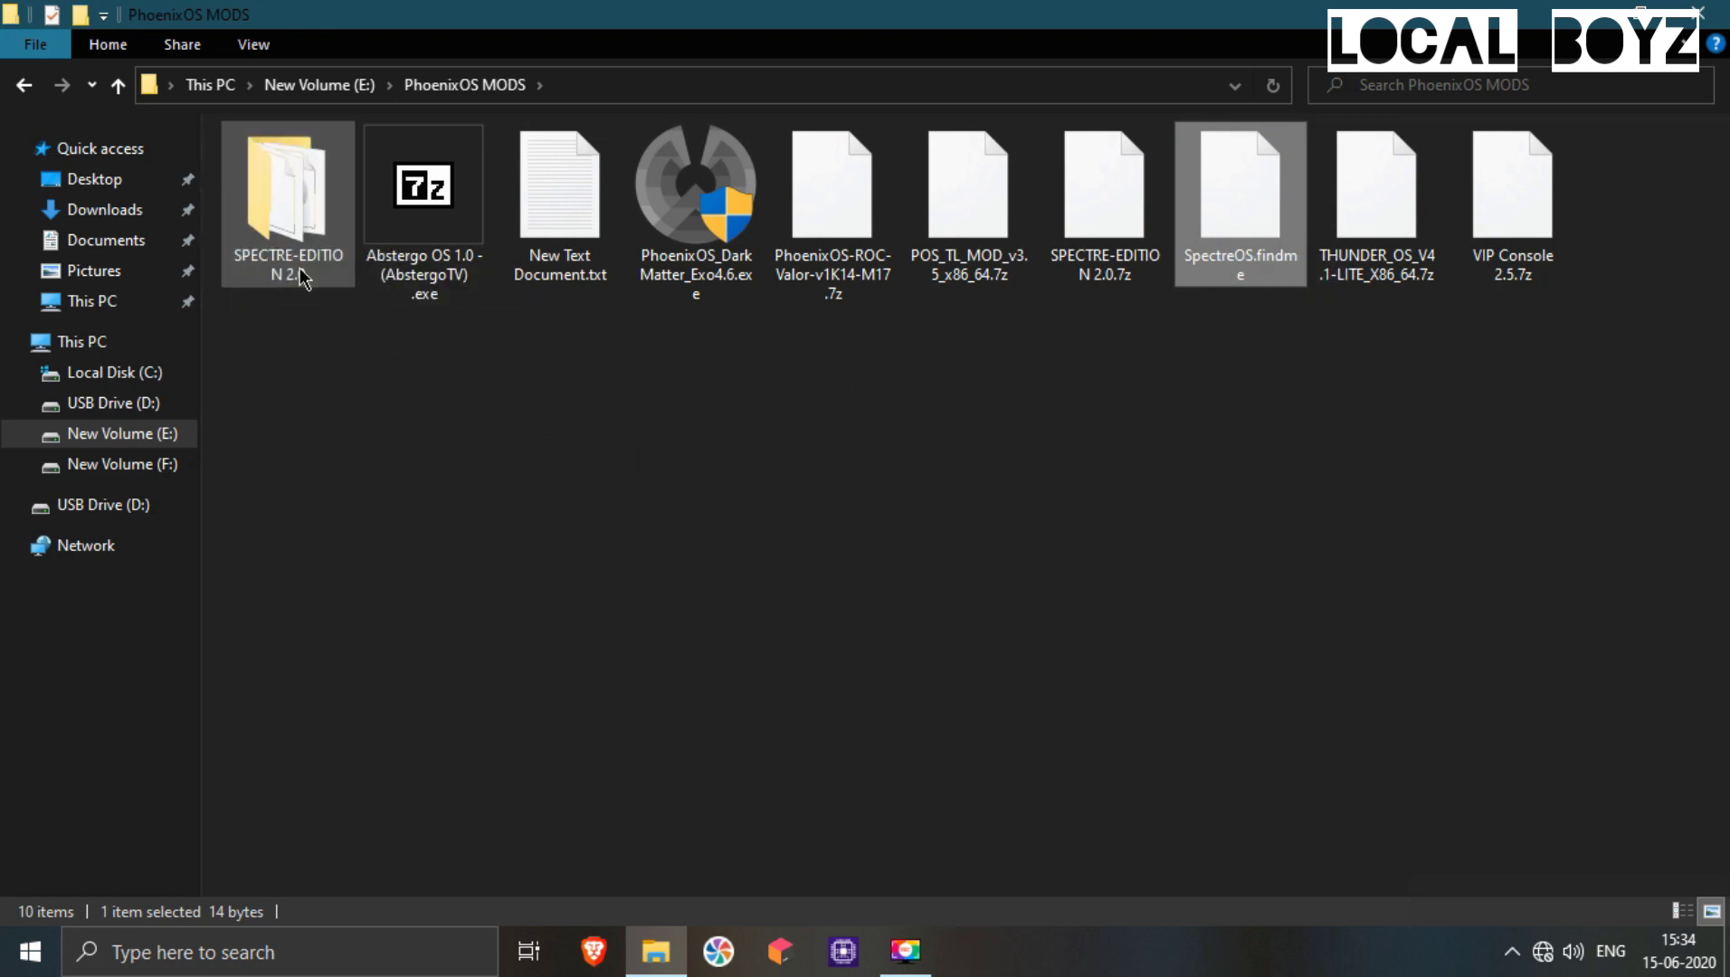
{"action": "double_click", "coordinate": [337, 234]}
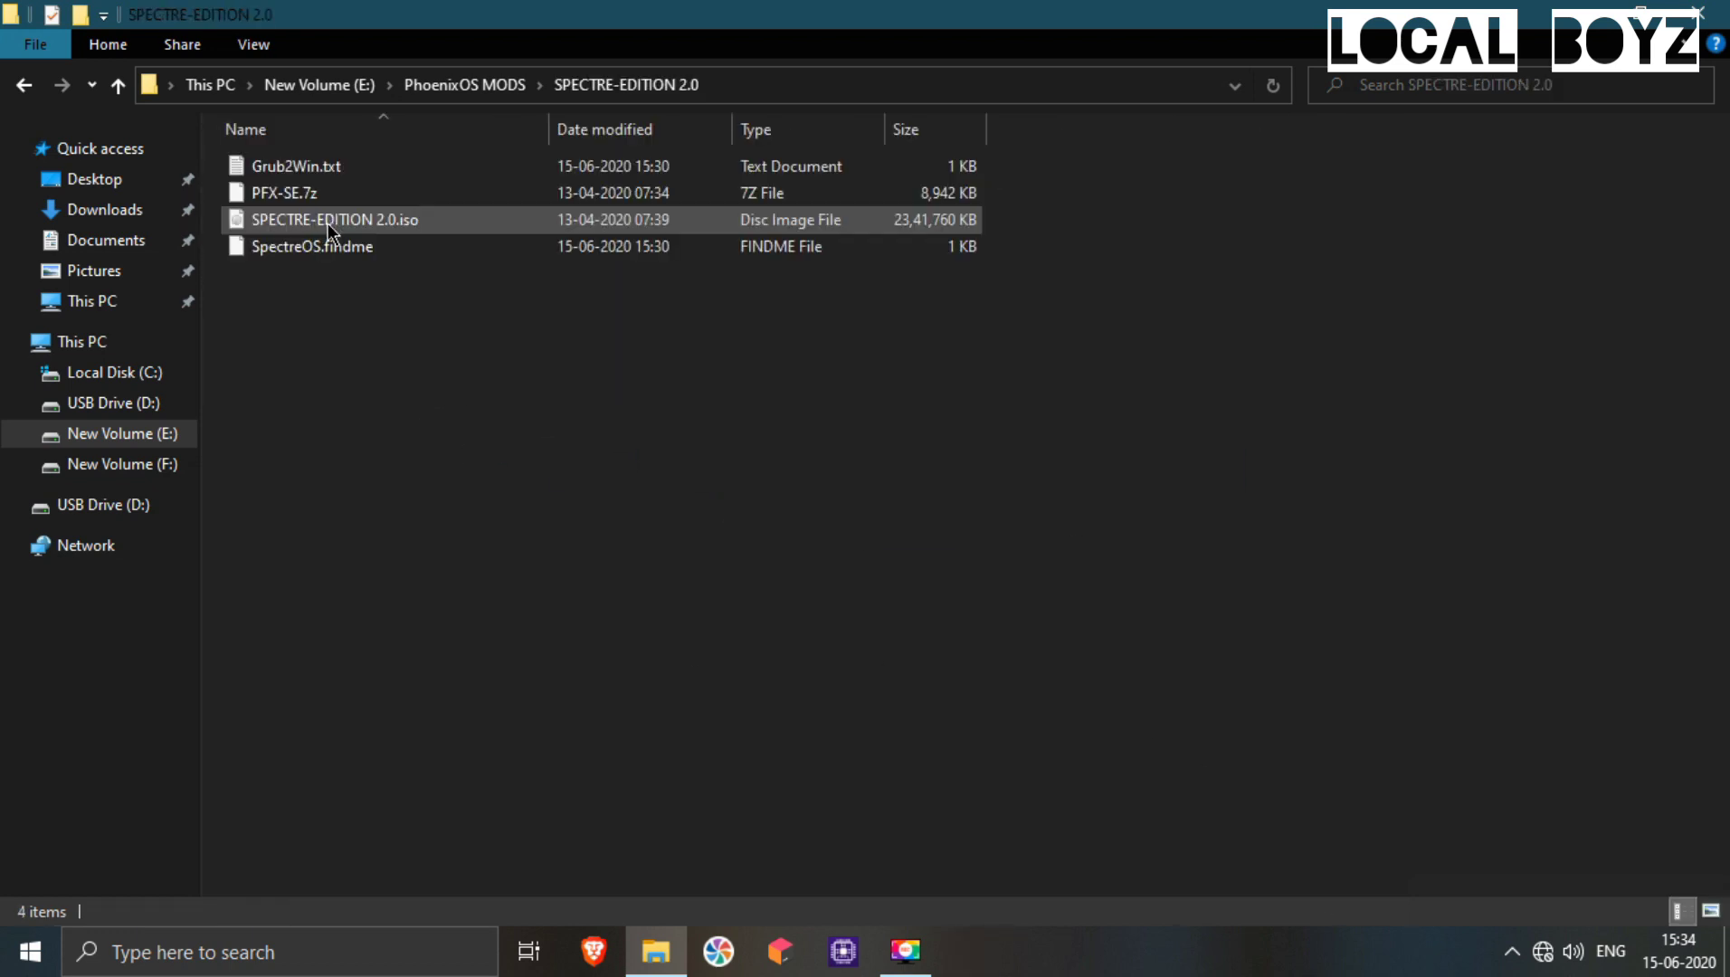
{"action": "left_click", "coordinate": [472, 222]}
Switch to DiskGenius from the desktop and select the 31.3 GB EXT4 partition Primary(3)
{"action": "left_click", "coordinate": [1581, 13]}
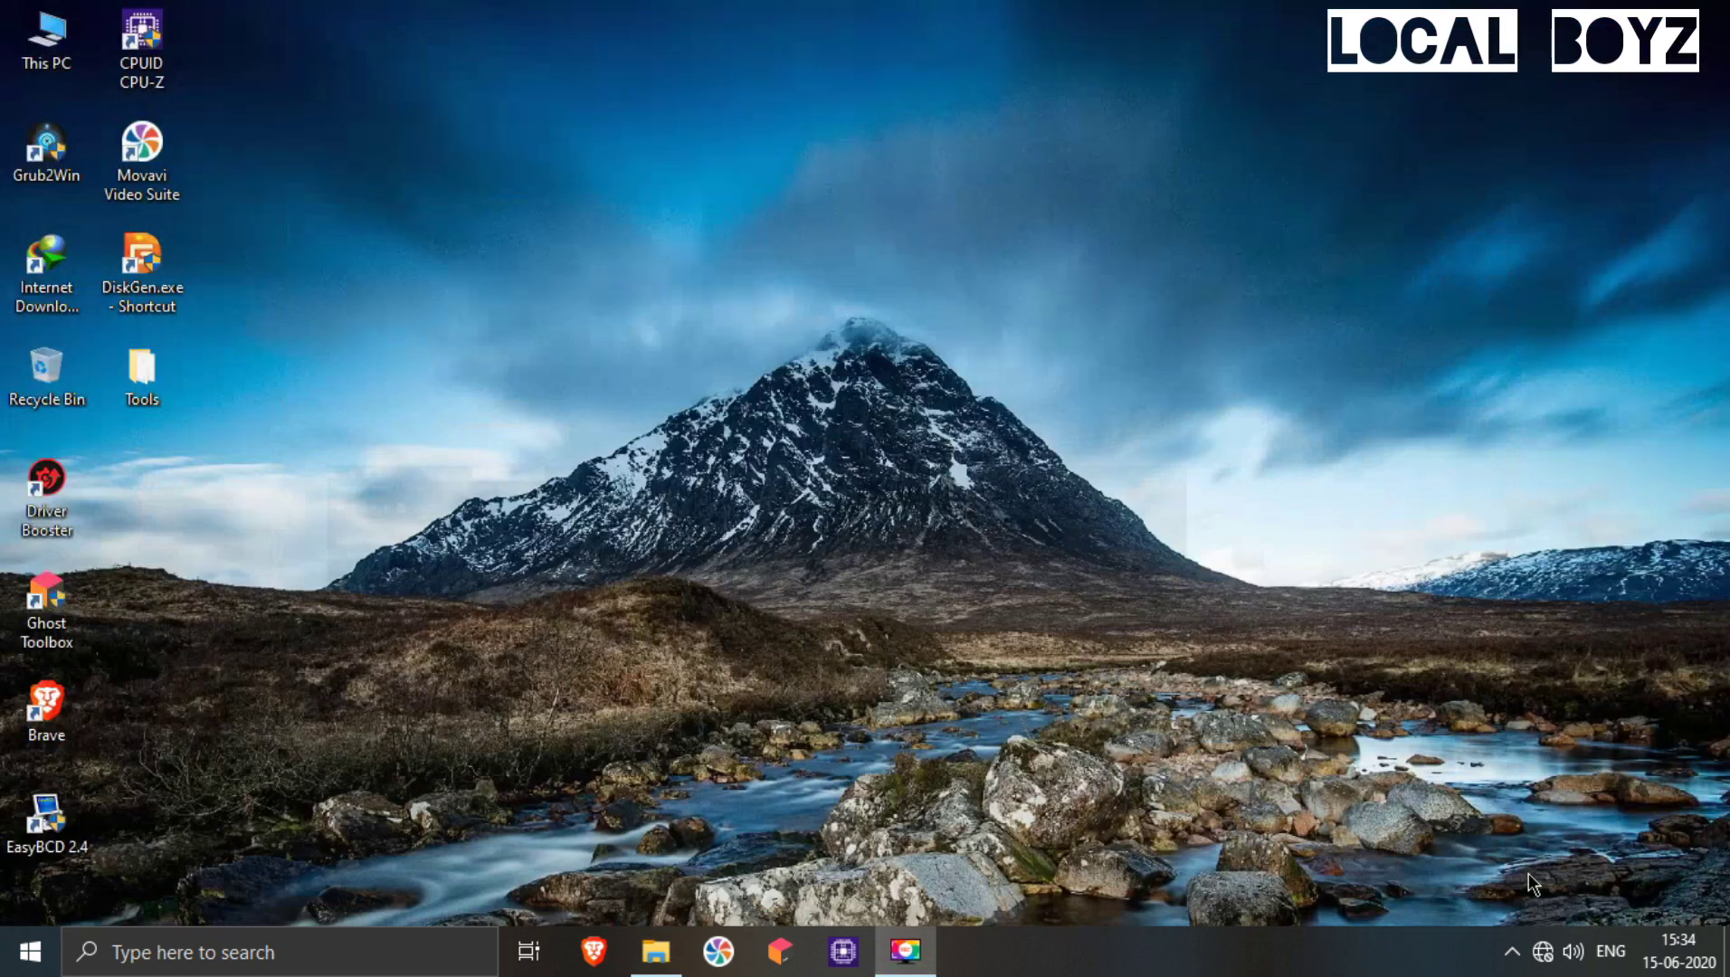
{"action": "double_click", "coordinate": [127, 272]}
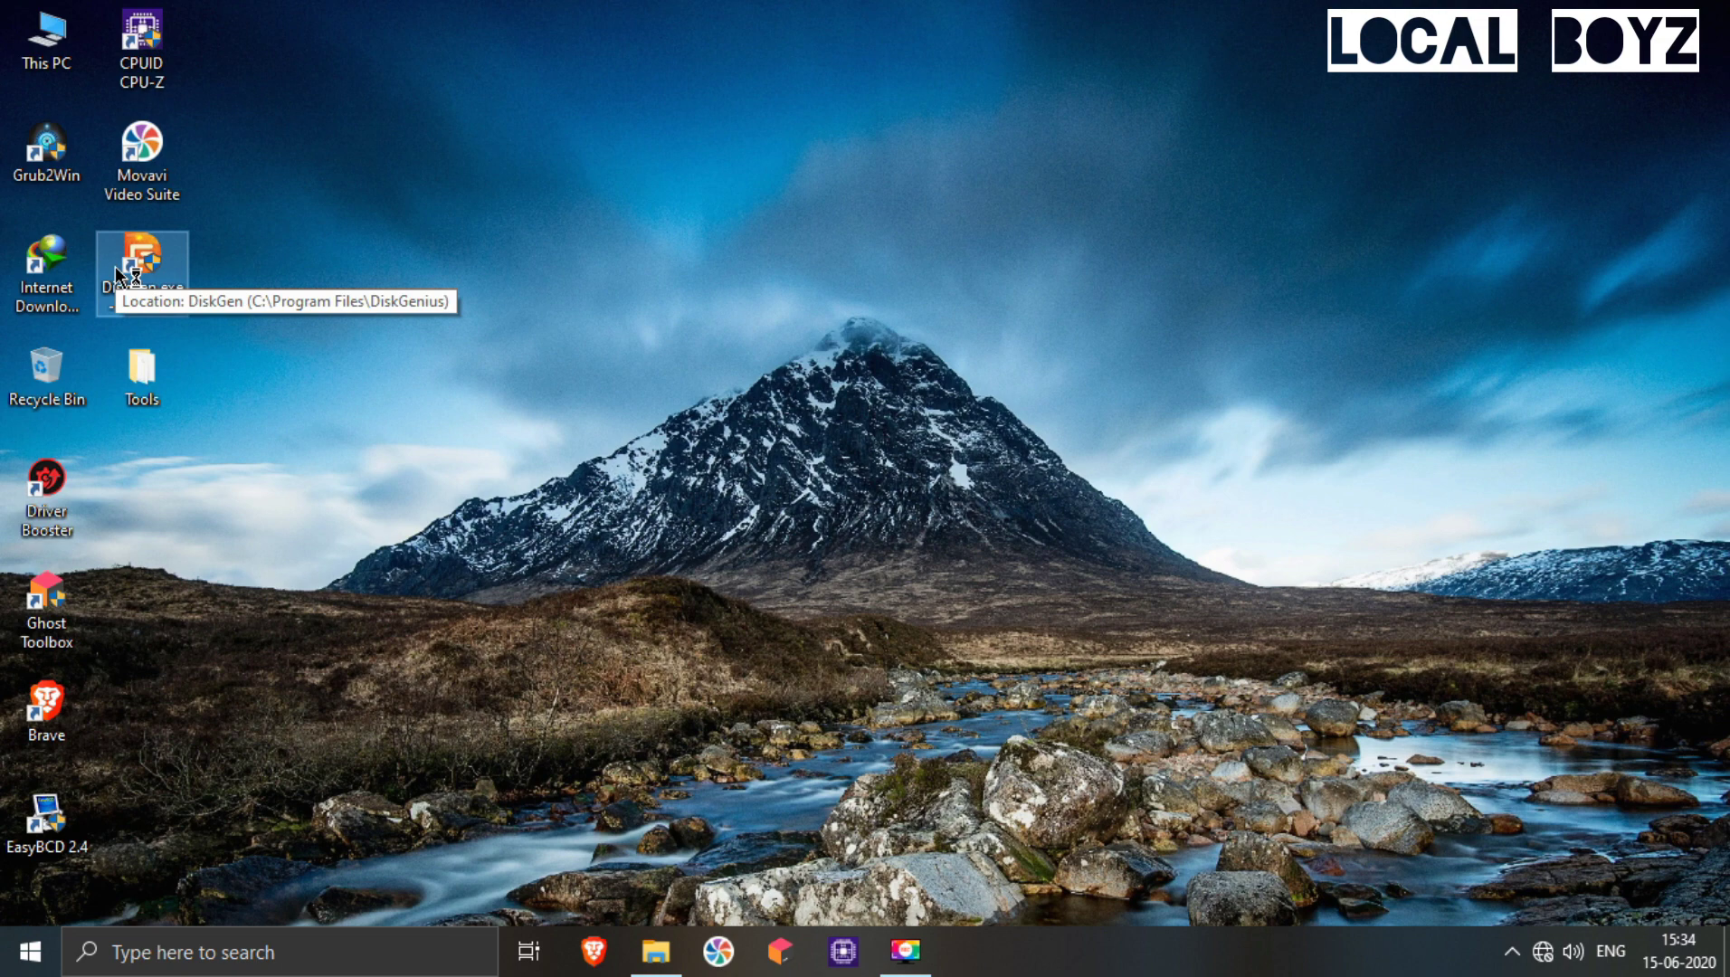
{"action": "left_click_drag", "start_coordinate": [508, 312], "coordinate": [1139, 505]}
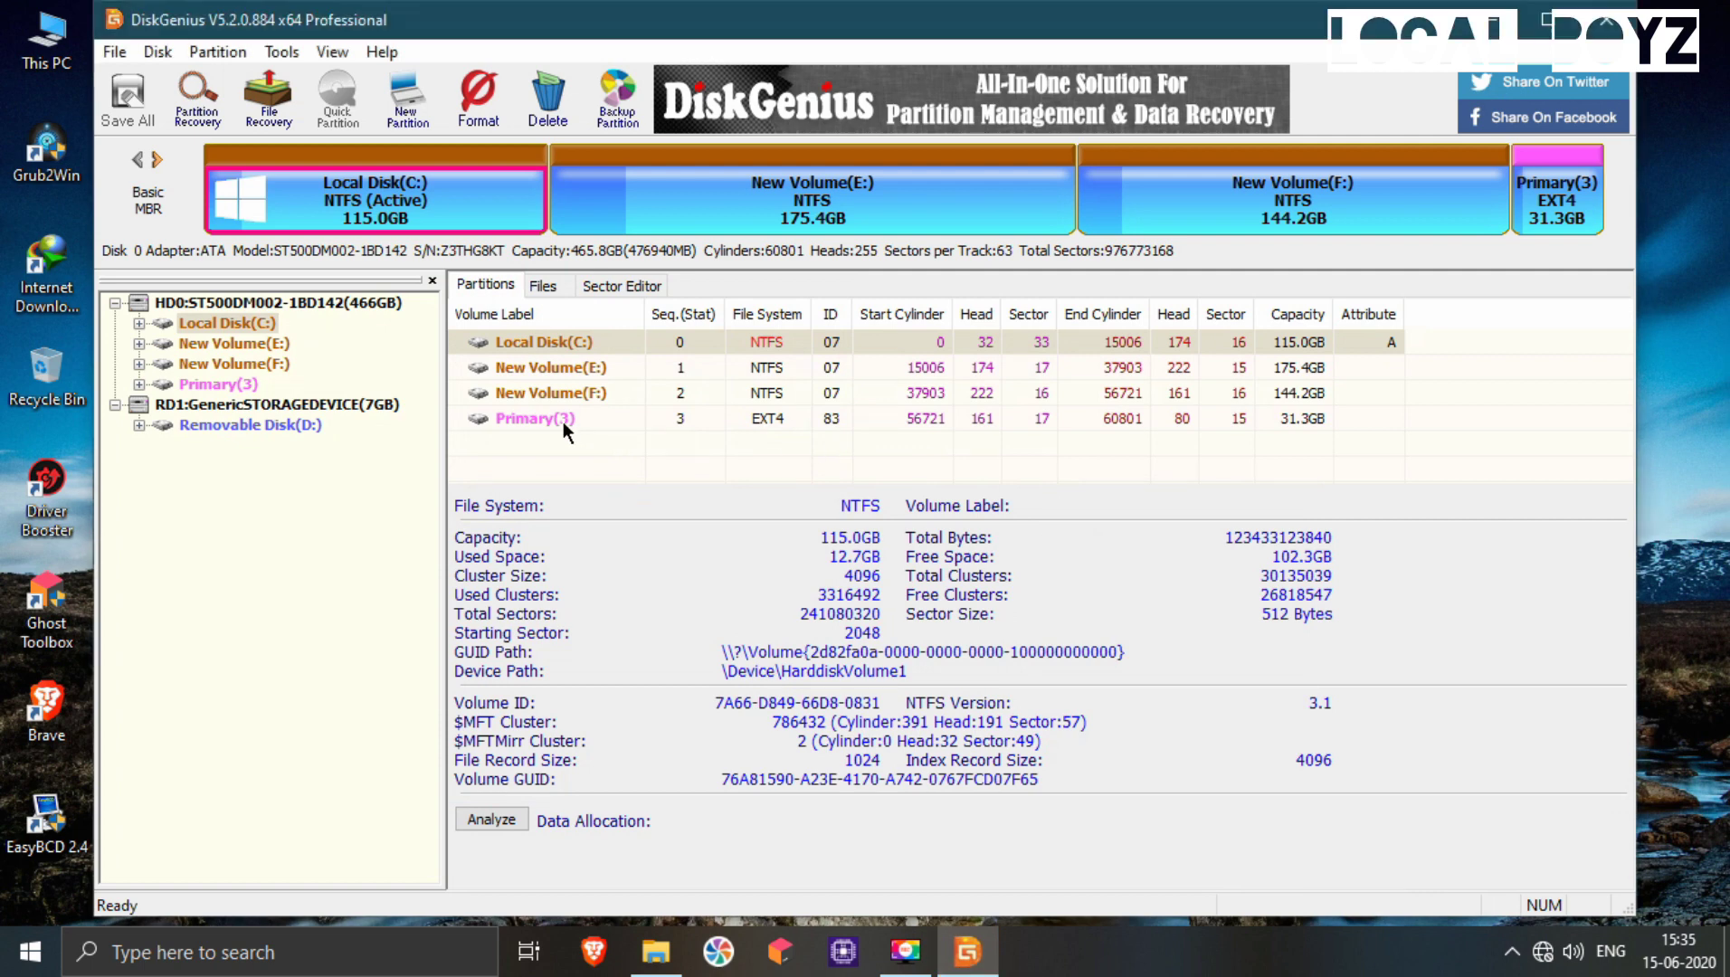
{"action": "left_click", "coordinate": [565, 420]}
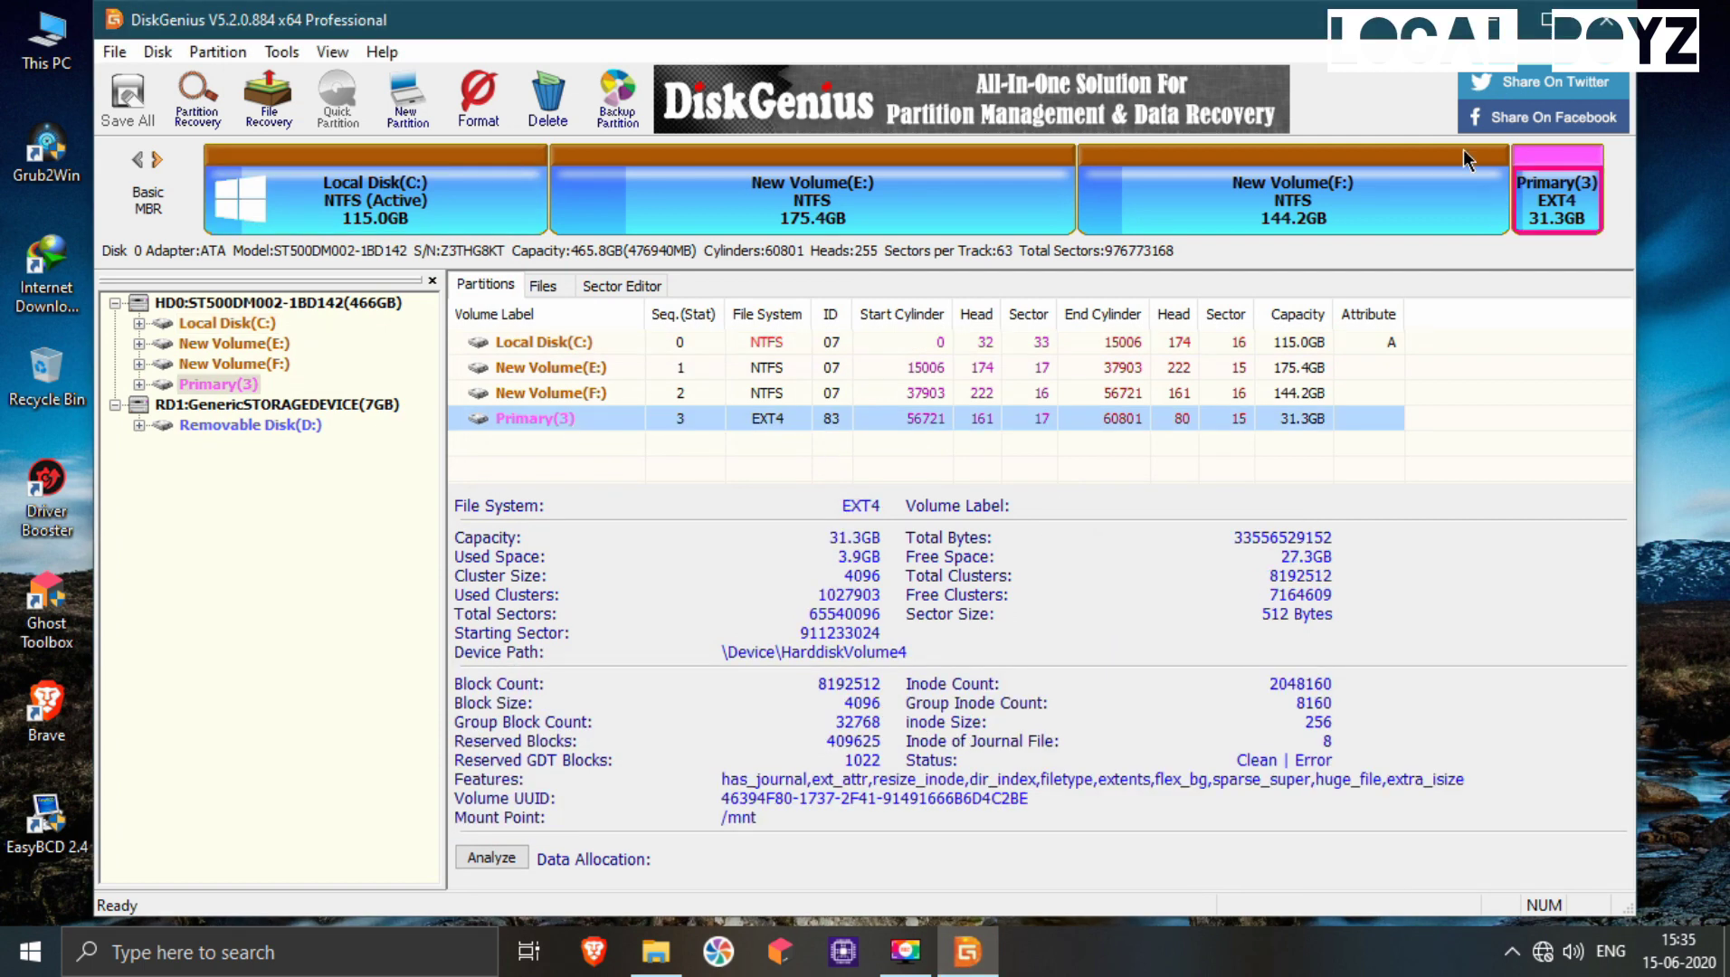
Format the Primary(3) partition as Ext4 with the volume label PhoenixOS
{"action": "right_click", "coordinate": [1574, 226]}
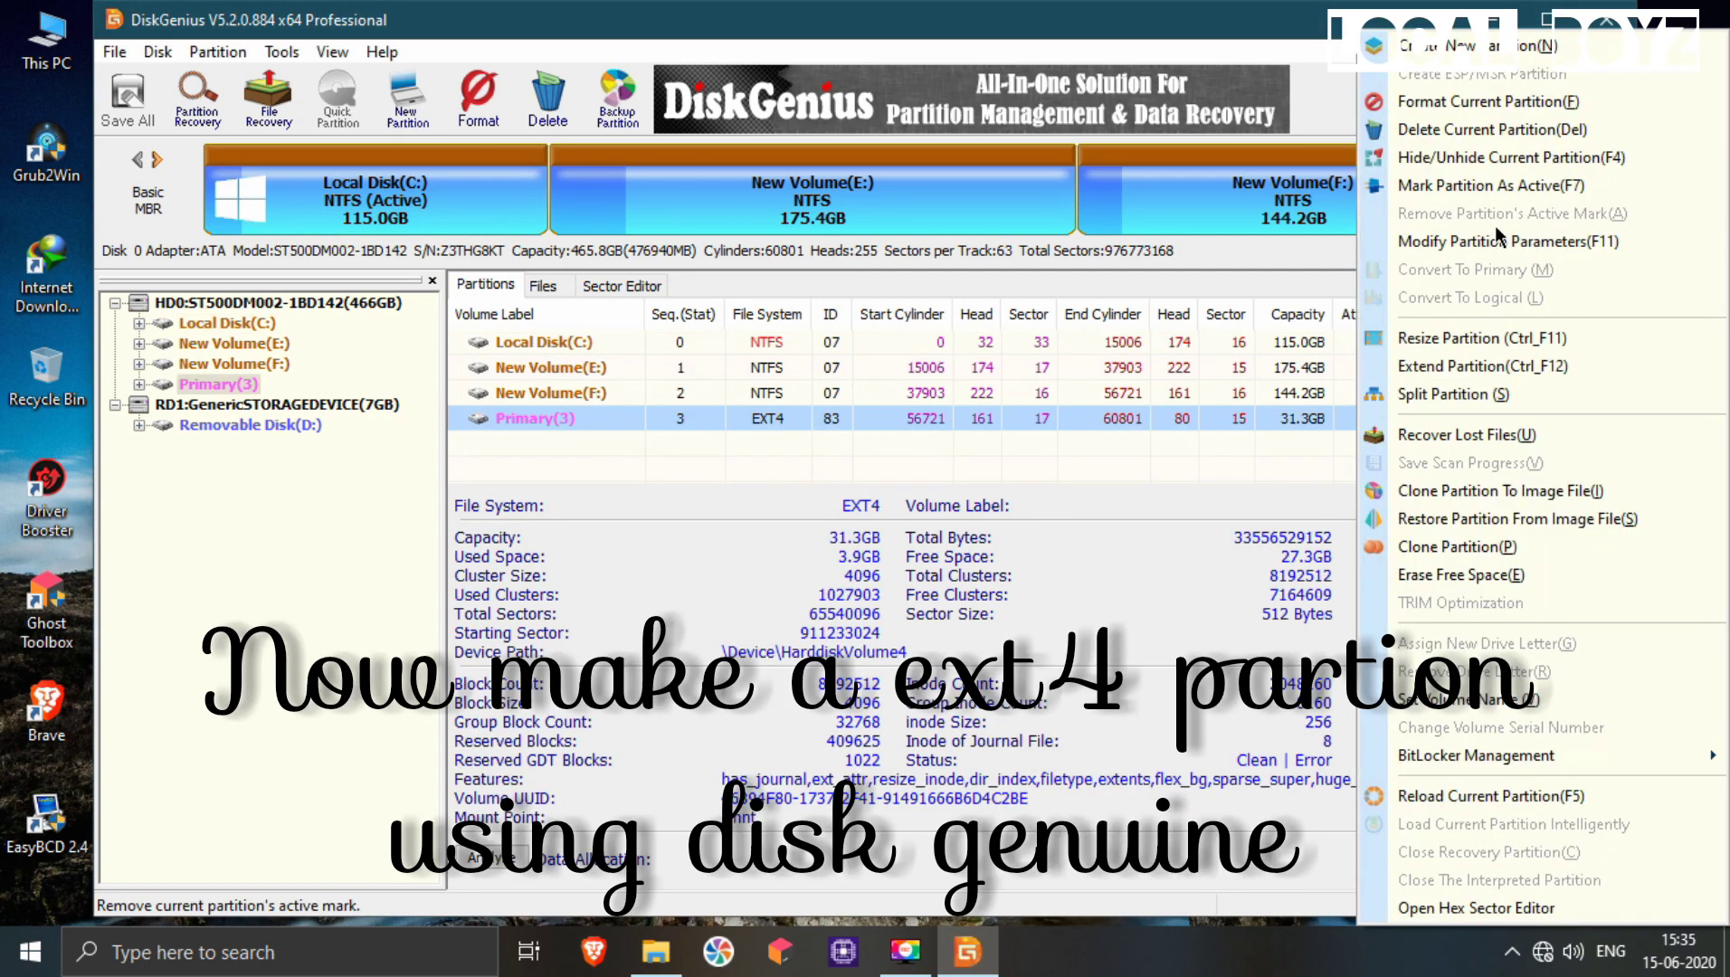
{"action": "left_click", "coordinate": [1423, 102]}
{"action": "left_click", "coordinate": [1084, 361]}
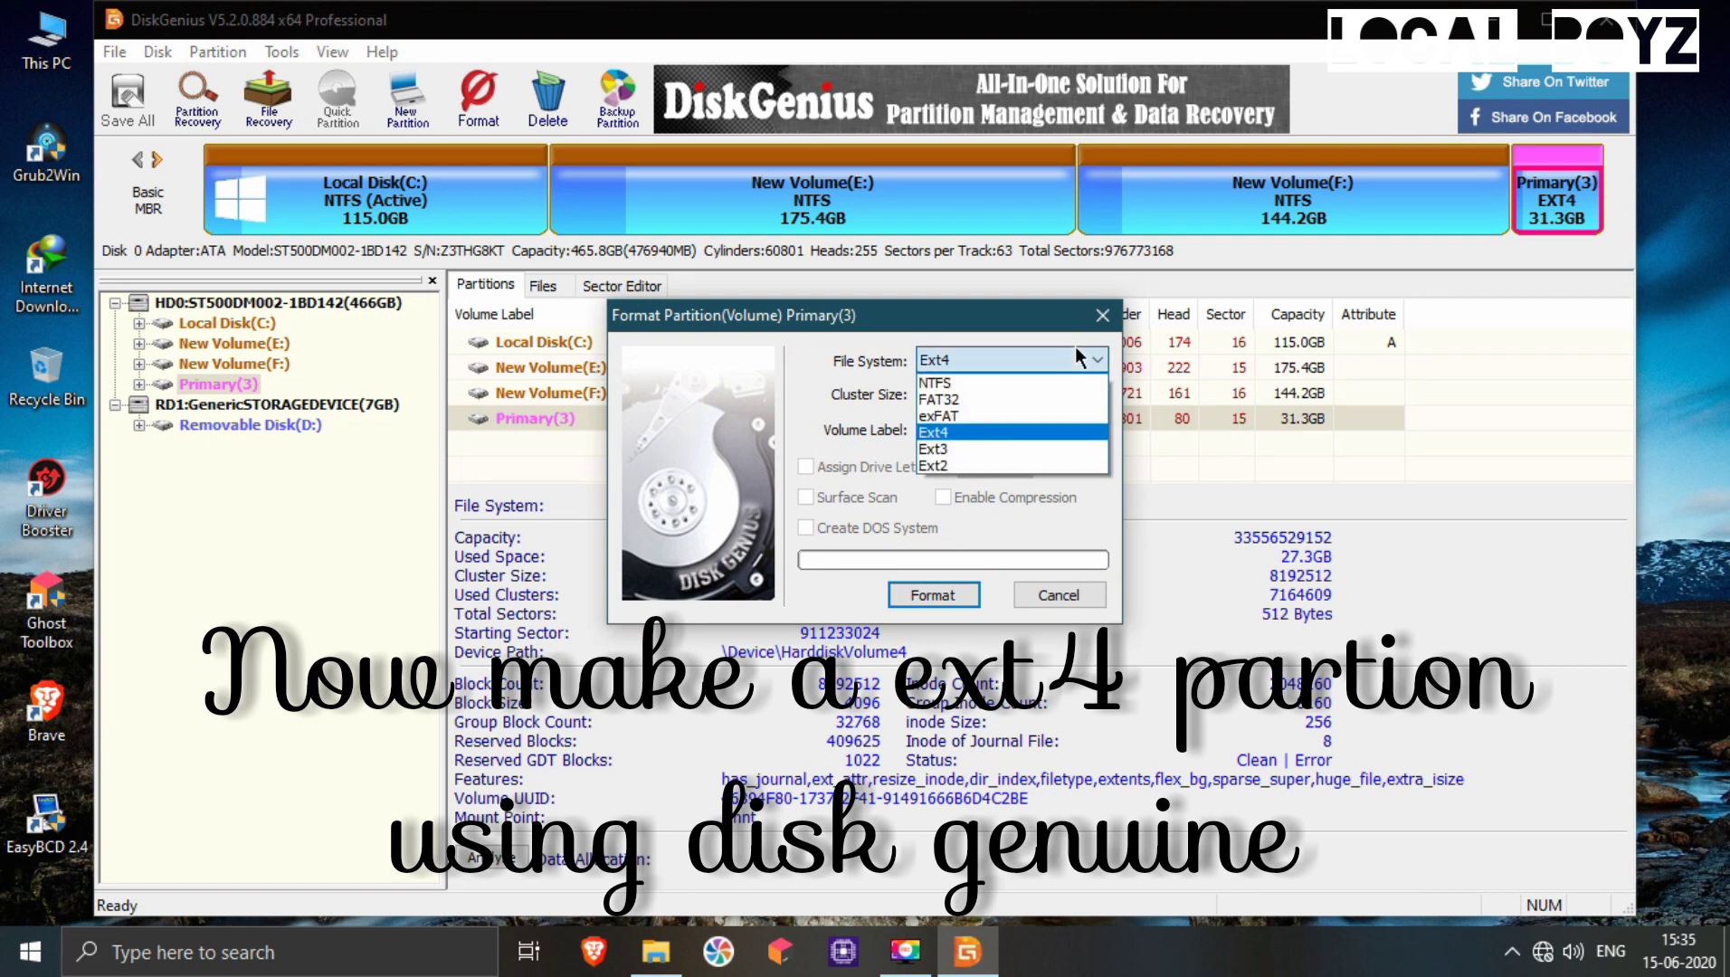
{"action": "left_click", "coordinate": [1012, 435]}
{"action": "left_click", "coordinate": [941, 427]}
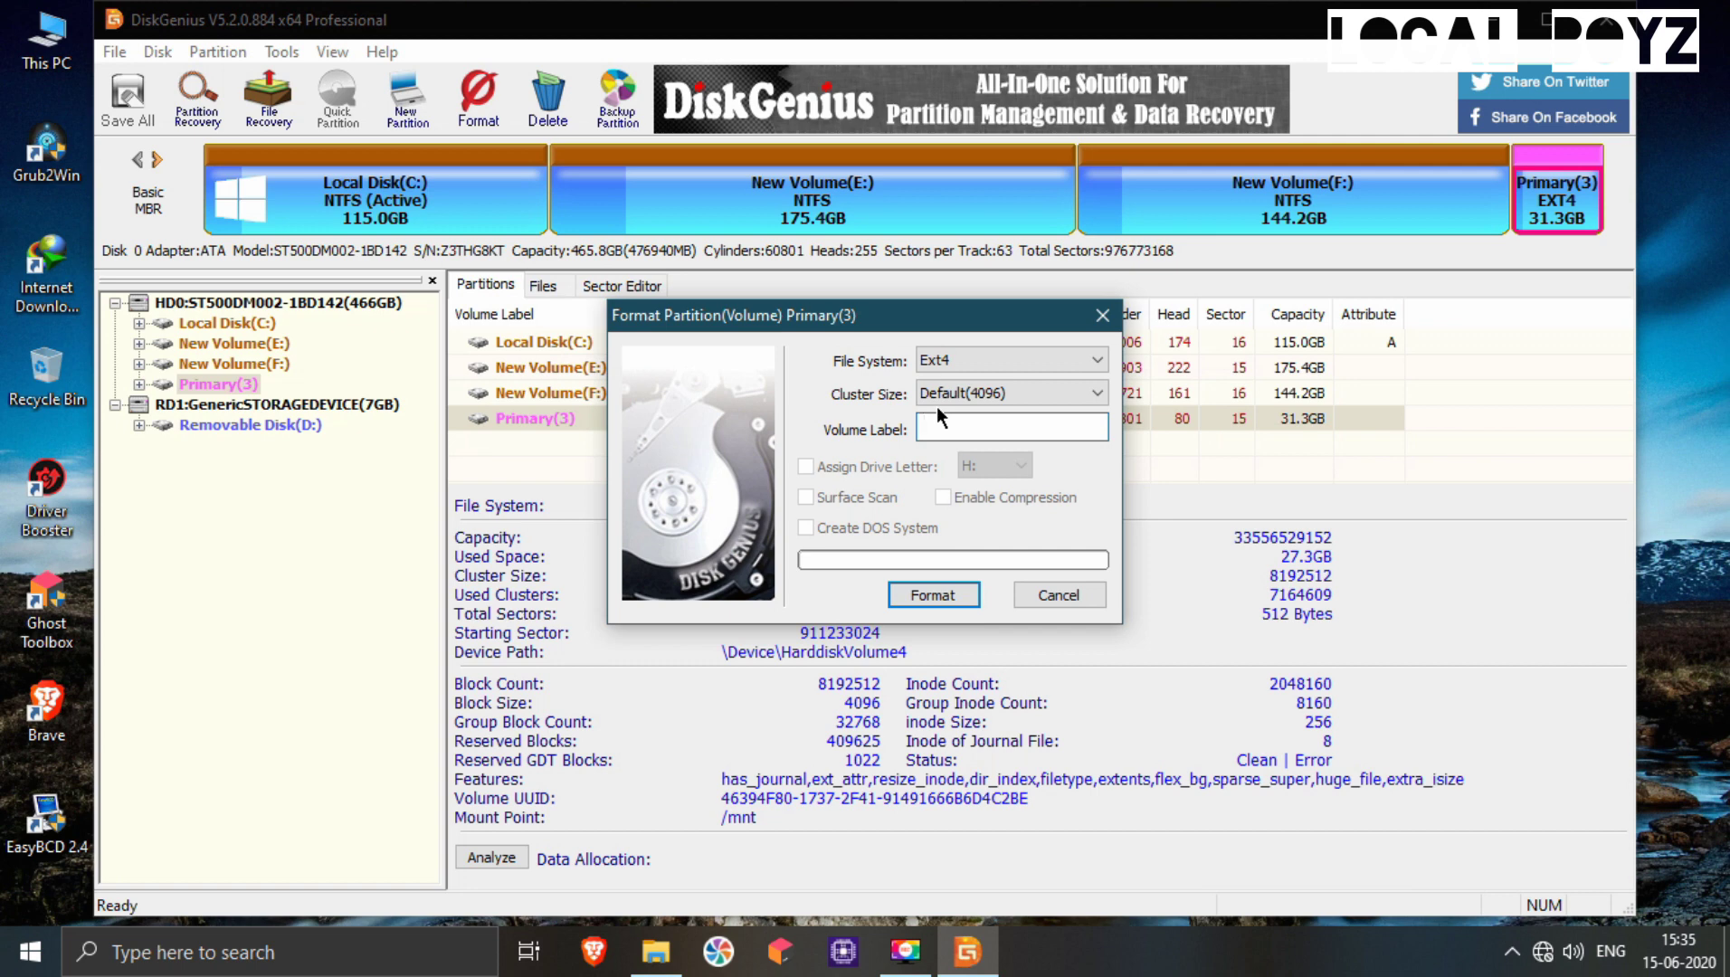
{"action": "type", "text": "PhoenixOS"}
{"action": "left_click", "coordinate": [933, 594]}
{"action": "left_click", "coordinate": [821, 527]}
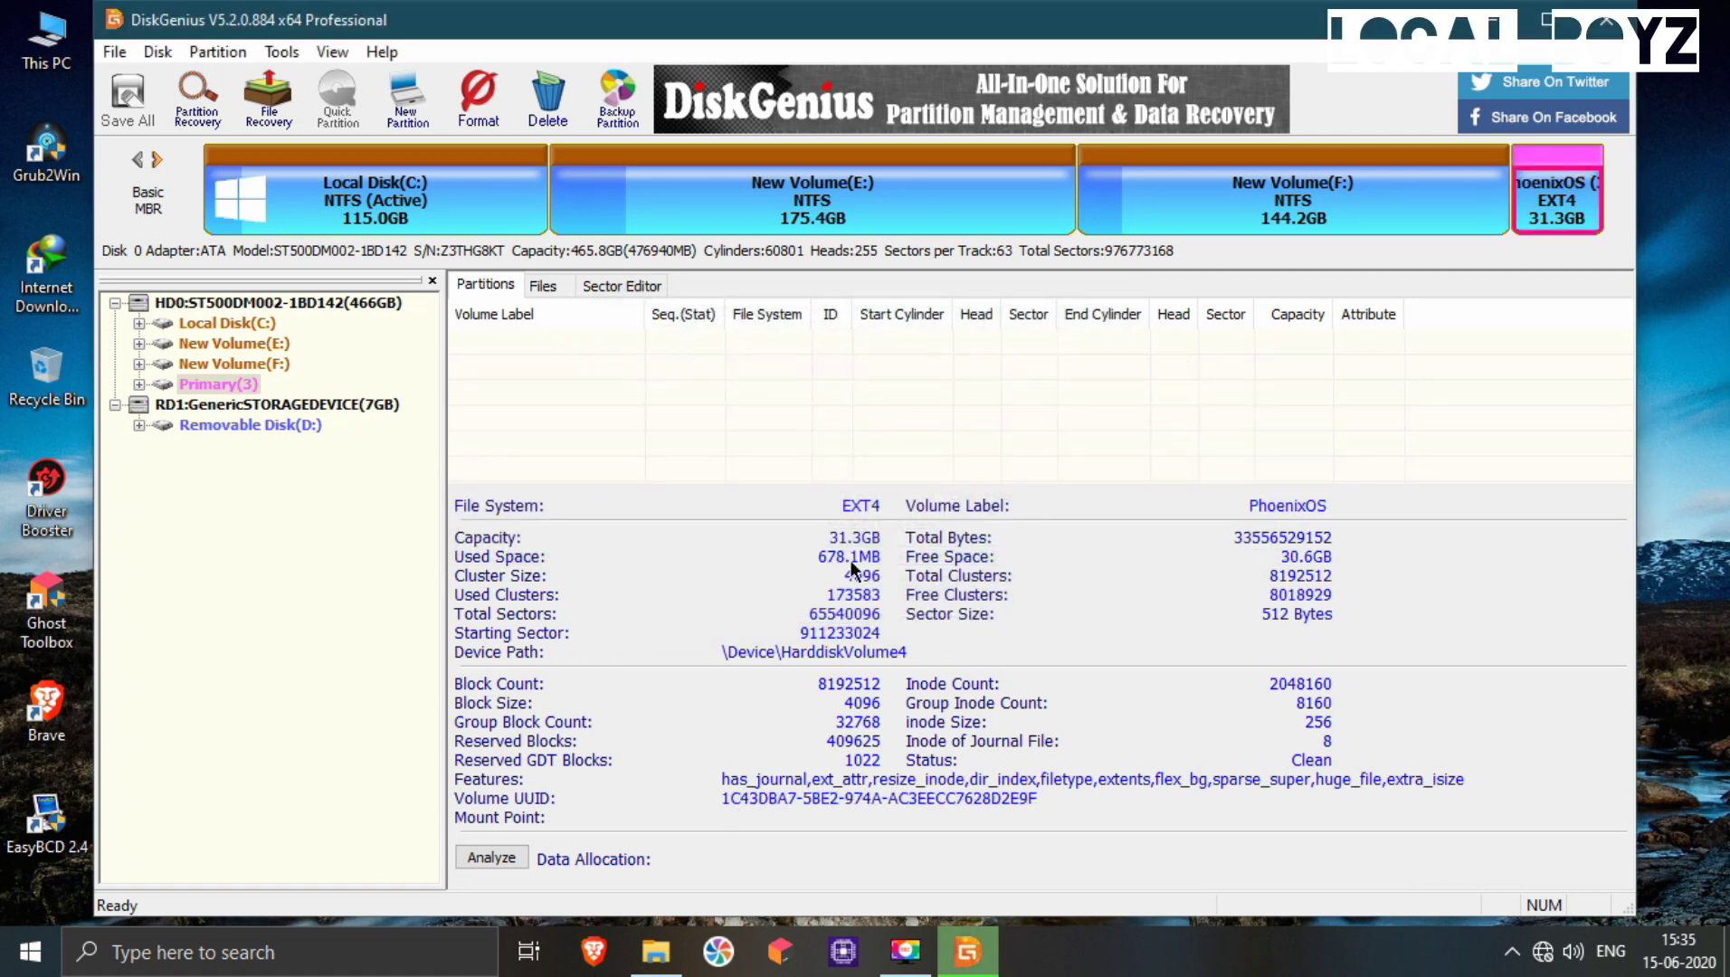
Create a folder named SpectreOS in the root of the PhoenixOS partition
{"action": "double_click", "coordinate": [588, 418]}
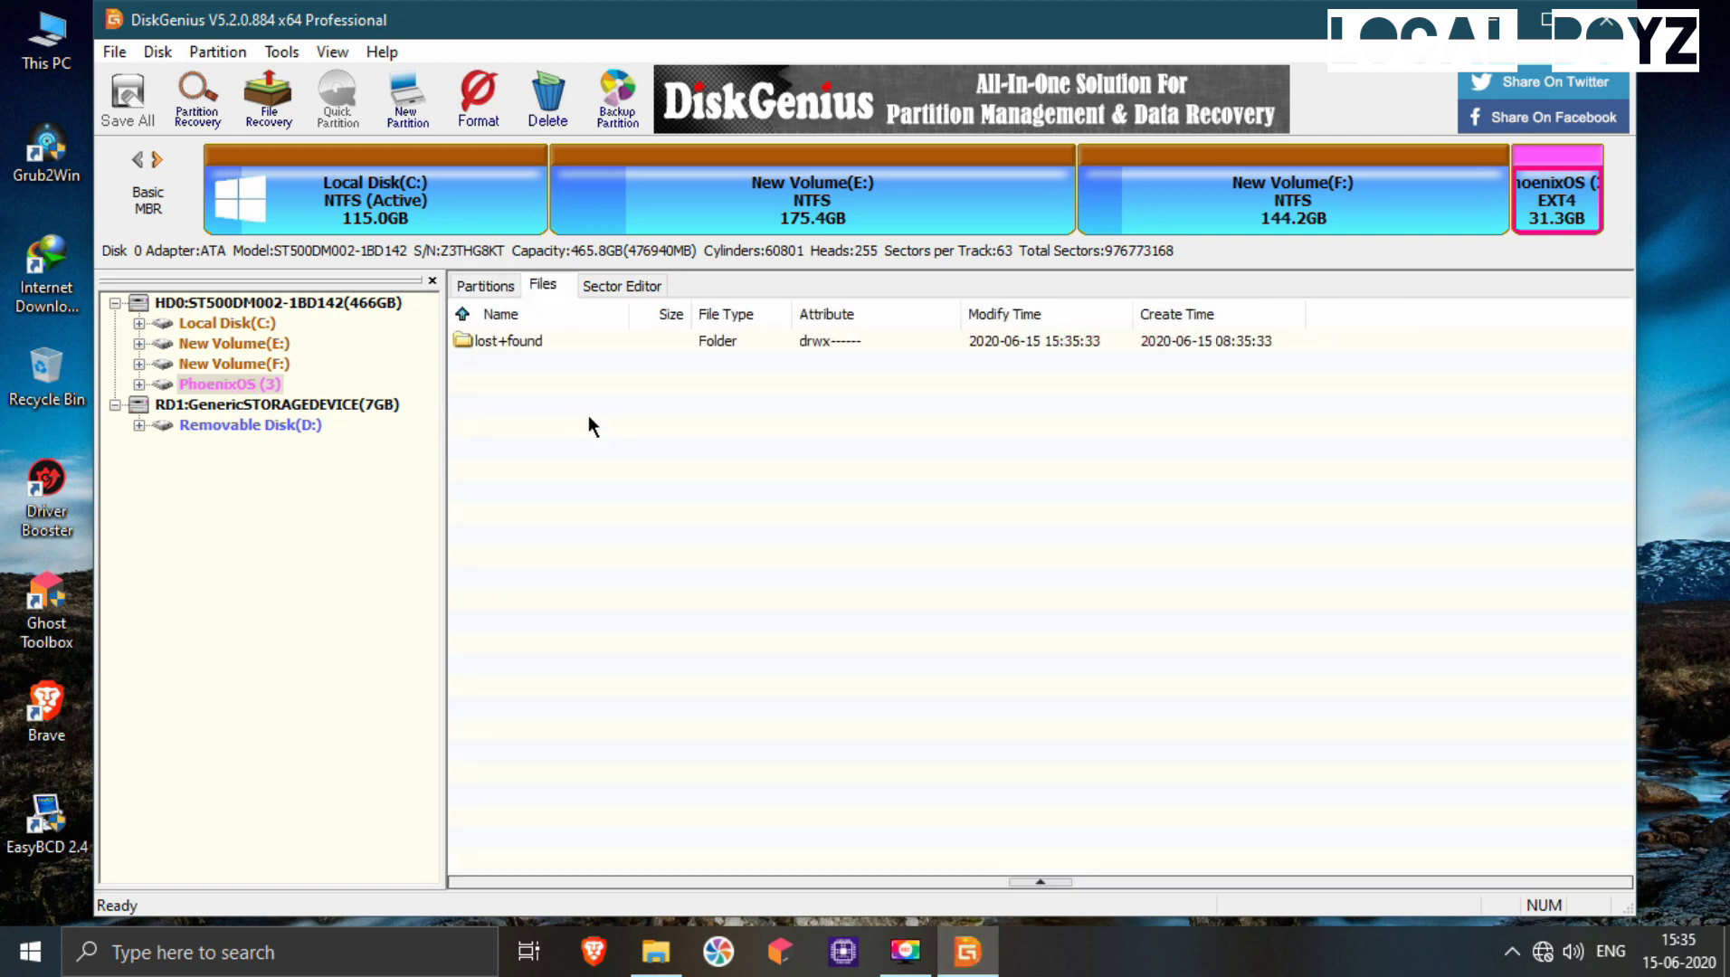
{"action": "right_click", "coordinate": [588, 416]}
{"action": "left_click", "coordinate": [685, 571]}
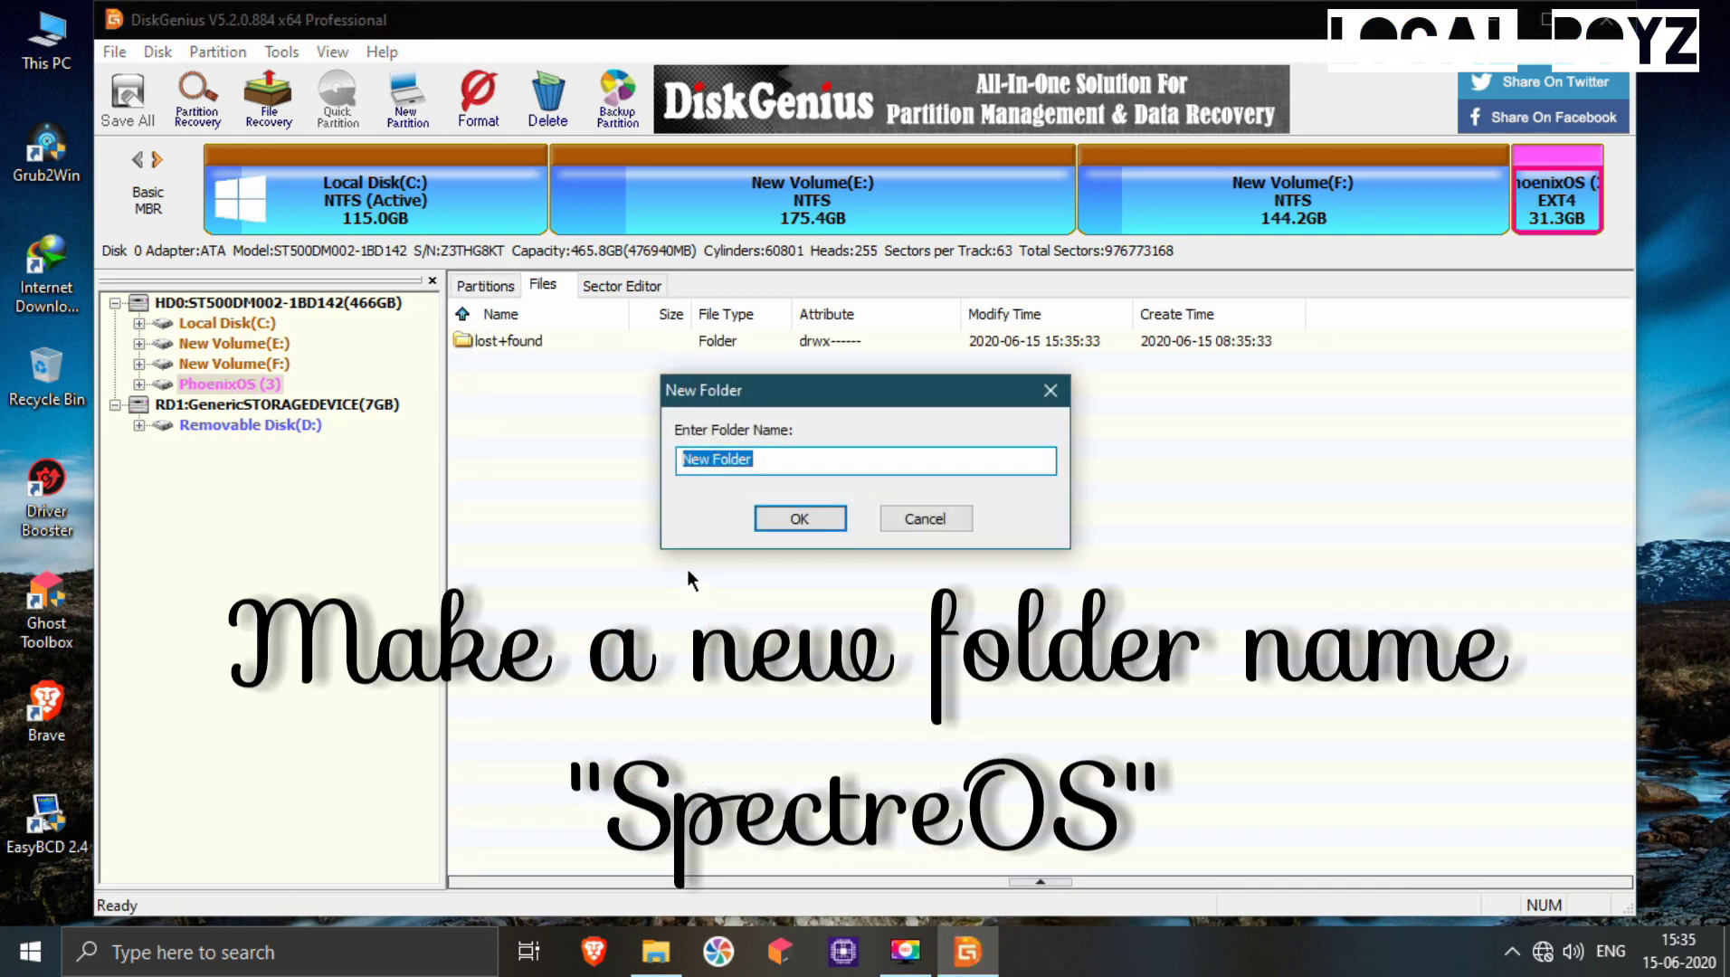
{"action": "type", "text": "SpectreOS"}
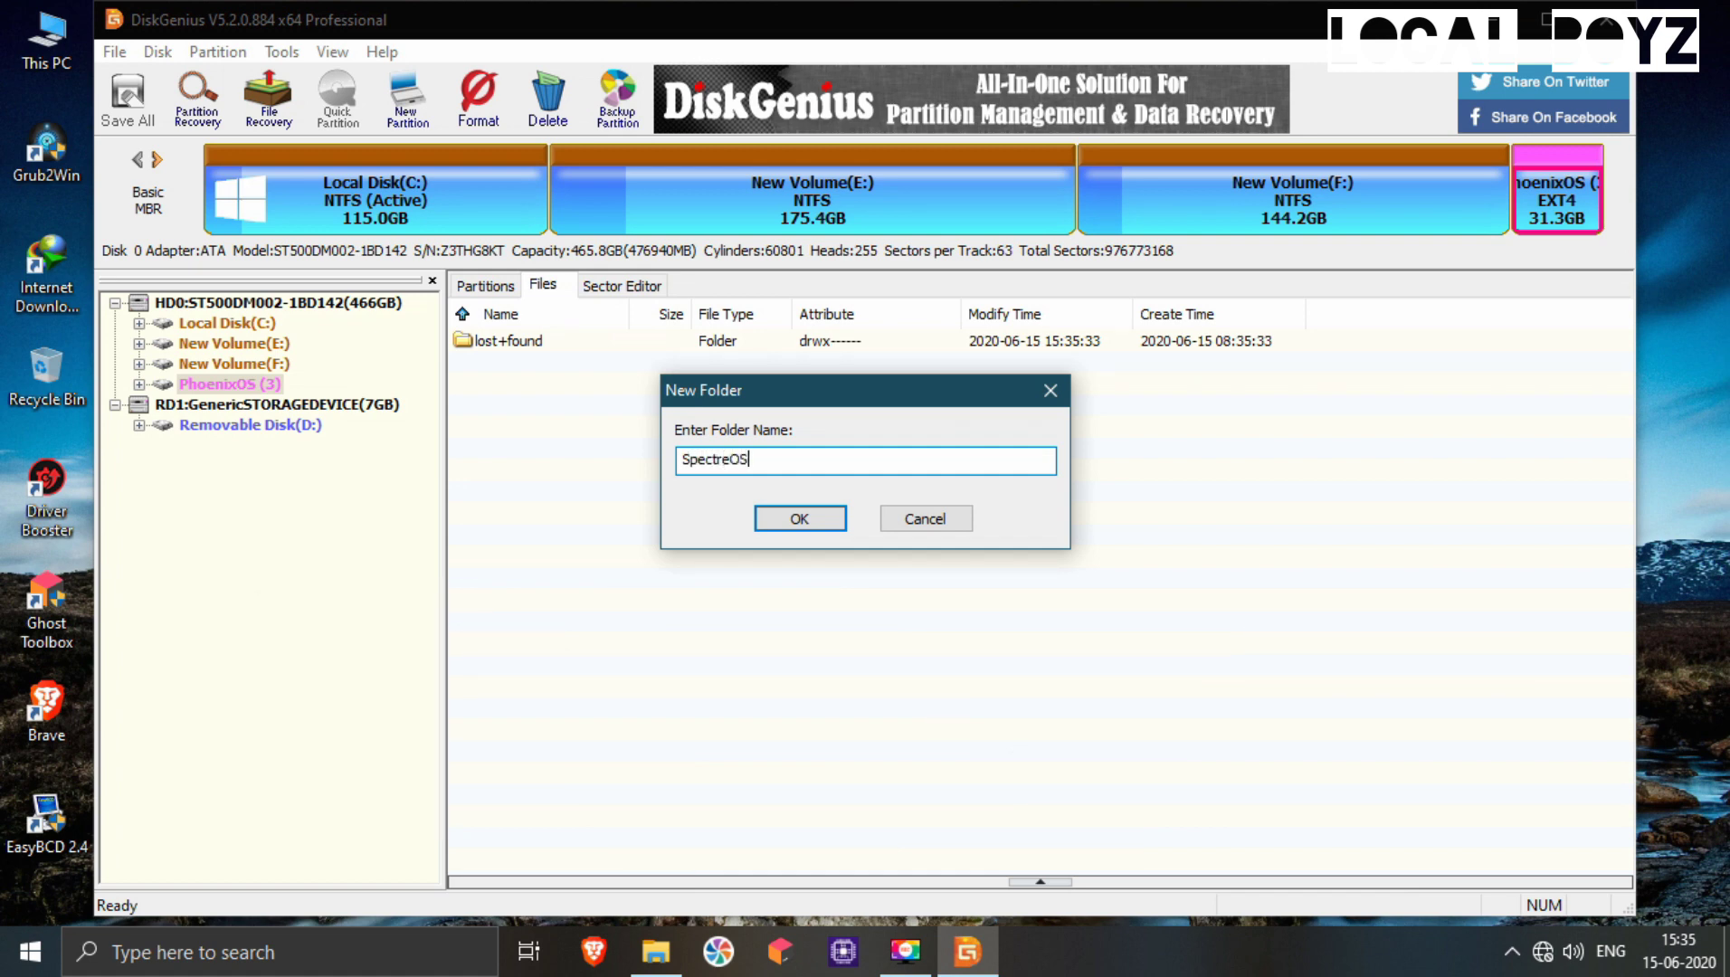
{"action": "left_click", "coordinate": [791, 527]}
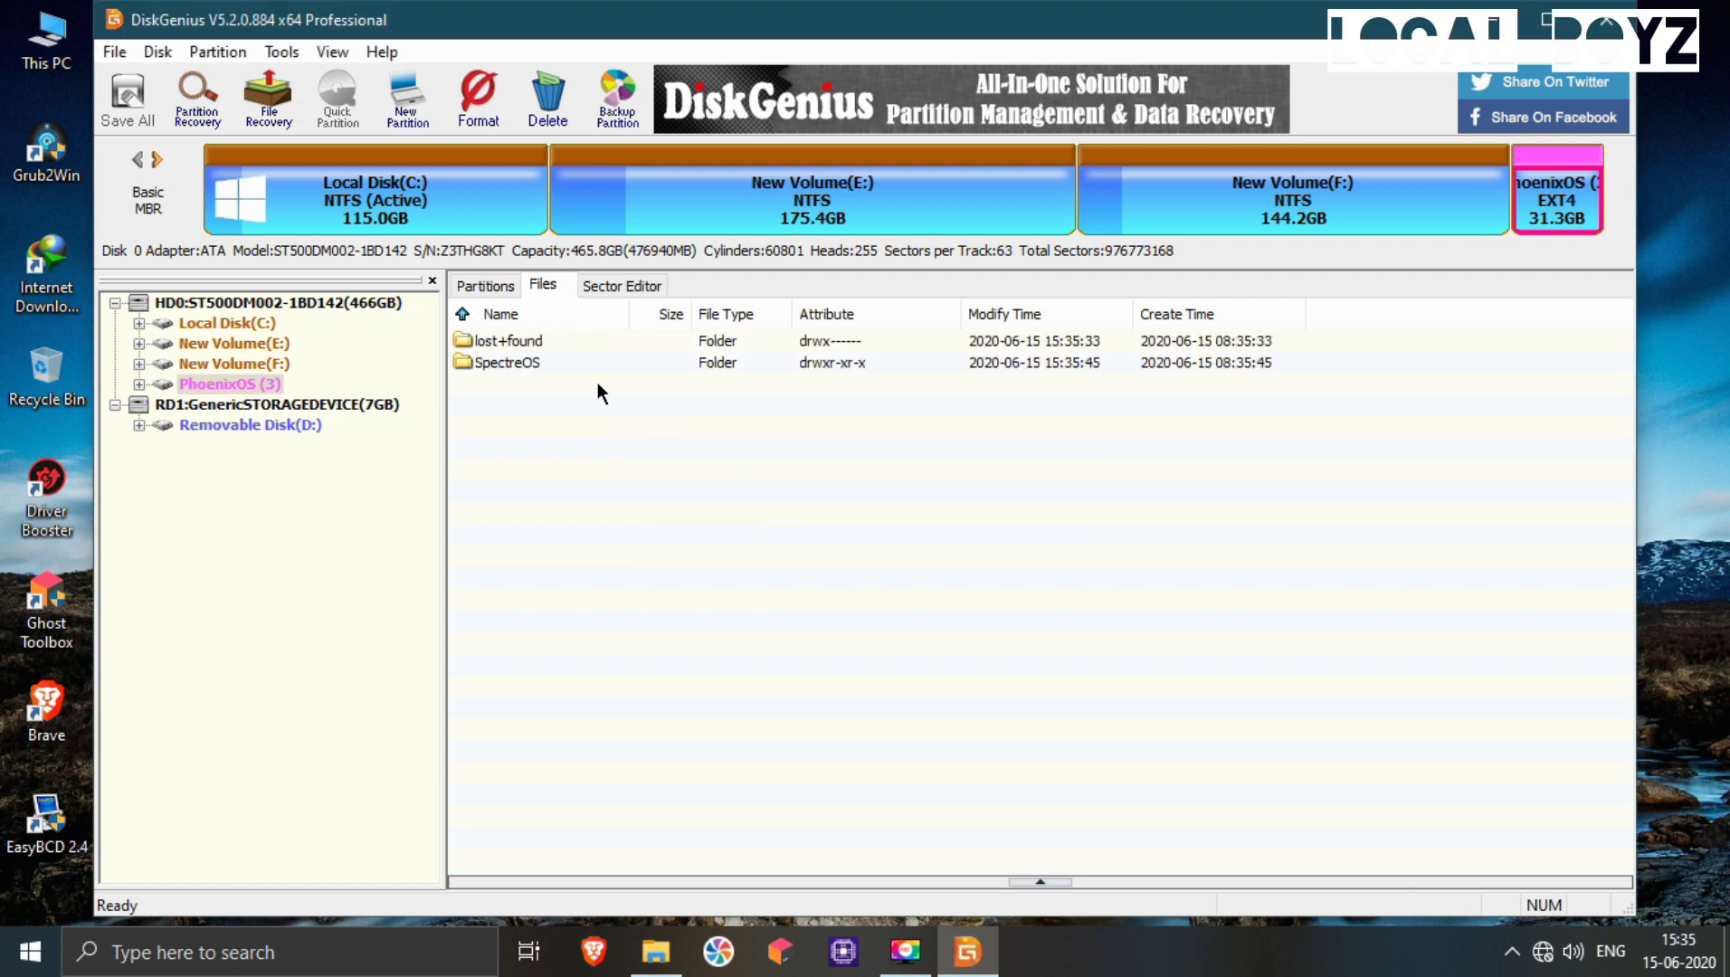
Create a folder named data inside the SpectreOS folder
{"action": "double_click", "coordinate": [571, 364]}
{"action": "right_click", "coordinate": [578, 449]}
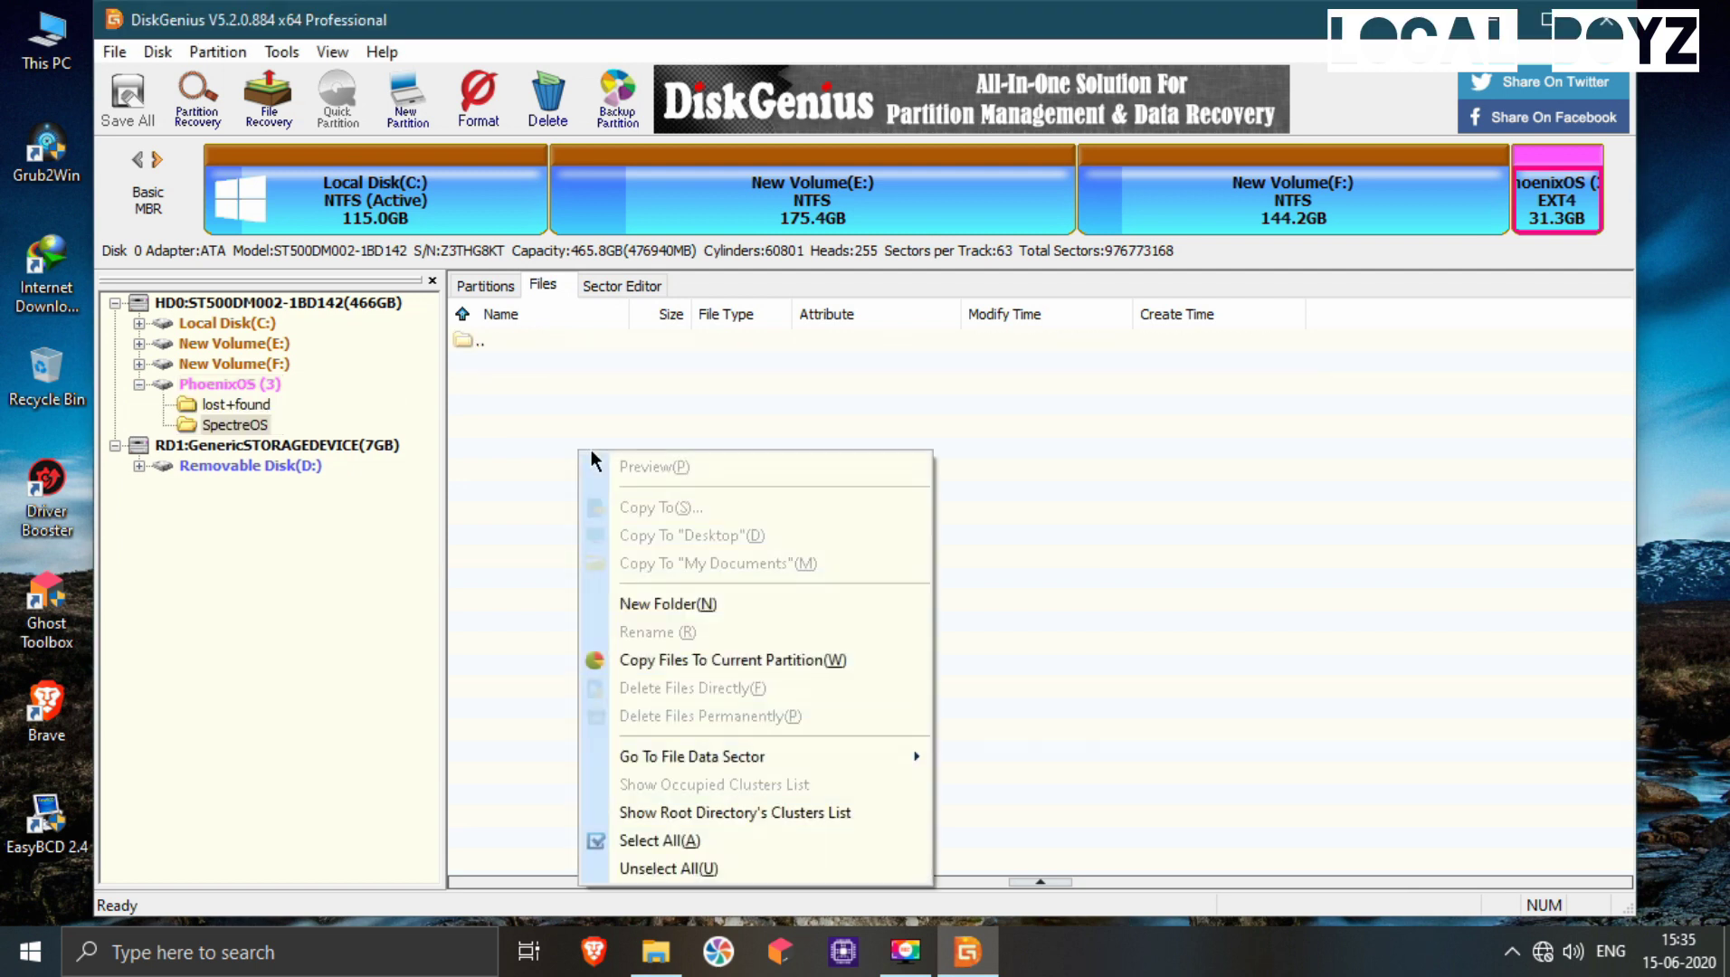
{"action": "left_click", "coordinate": [661, 608]}
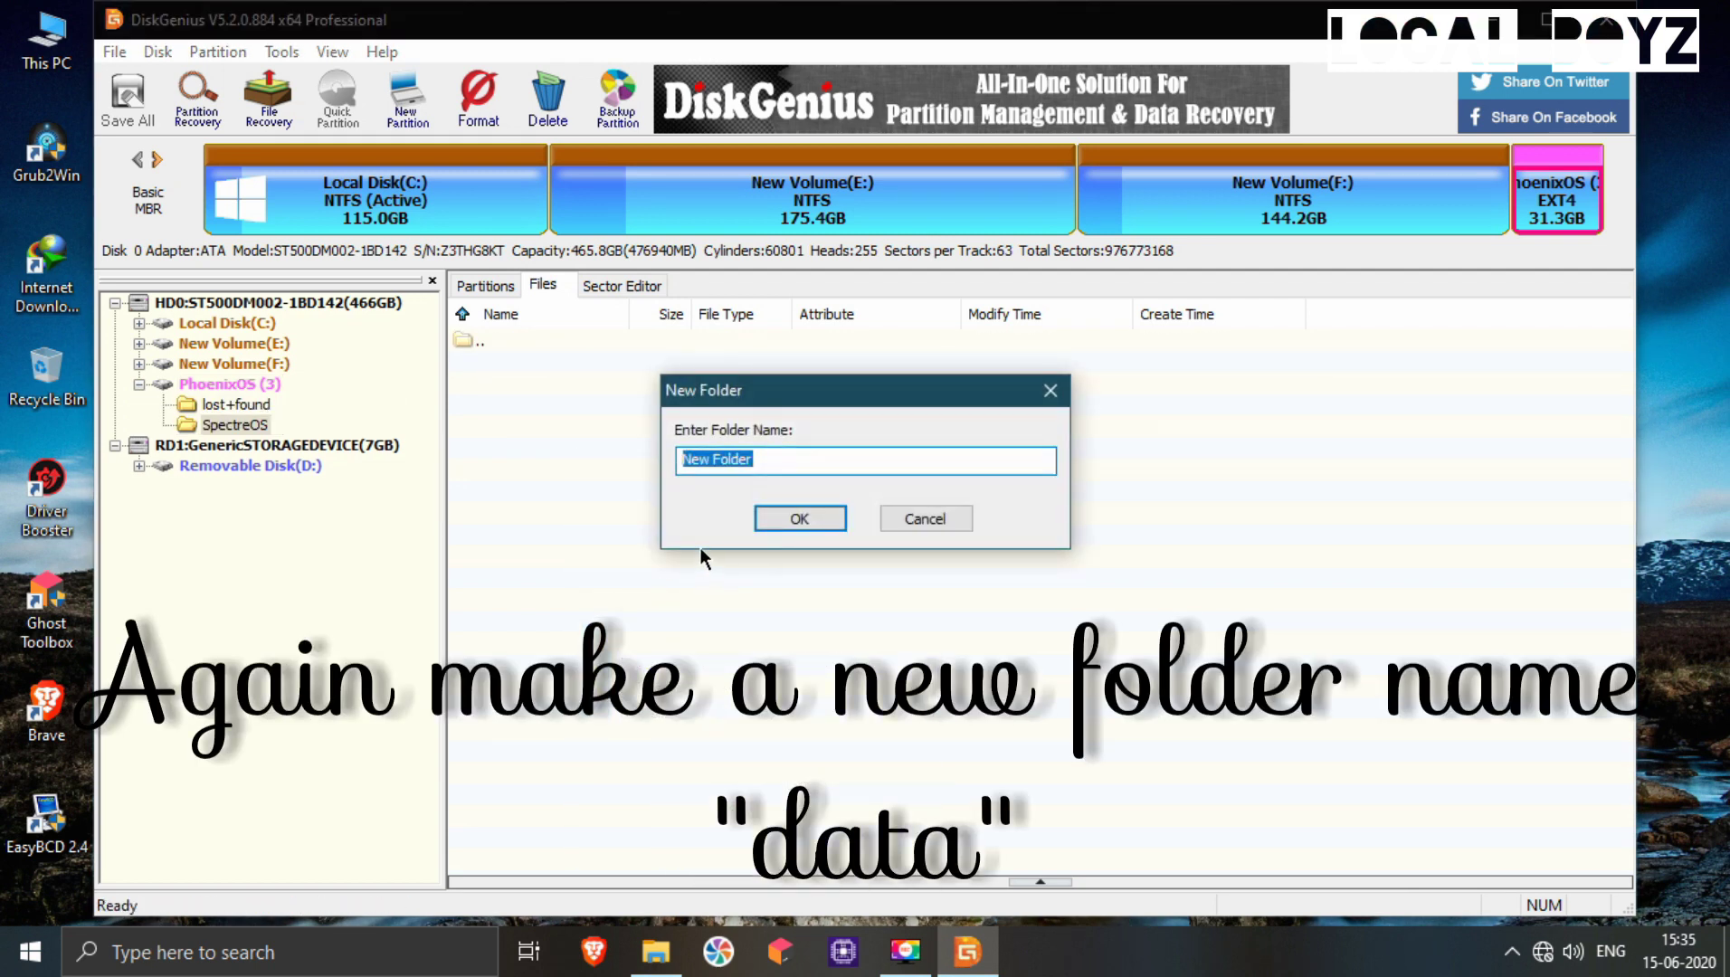
{"action": "type", "text": "data"}
{"action": "left_click", "coordinate": [796, 518]}
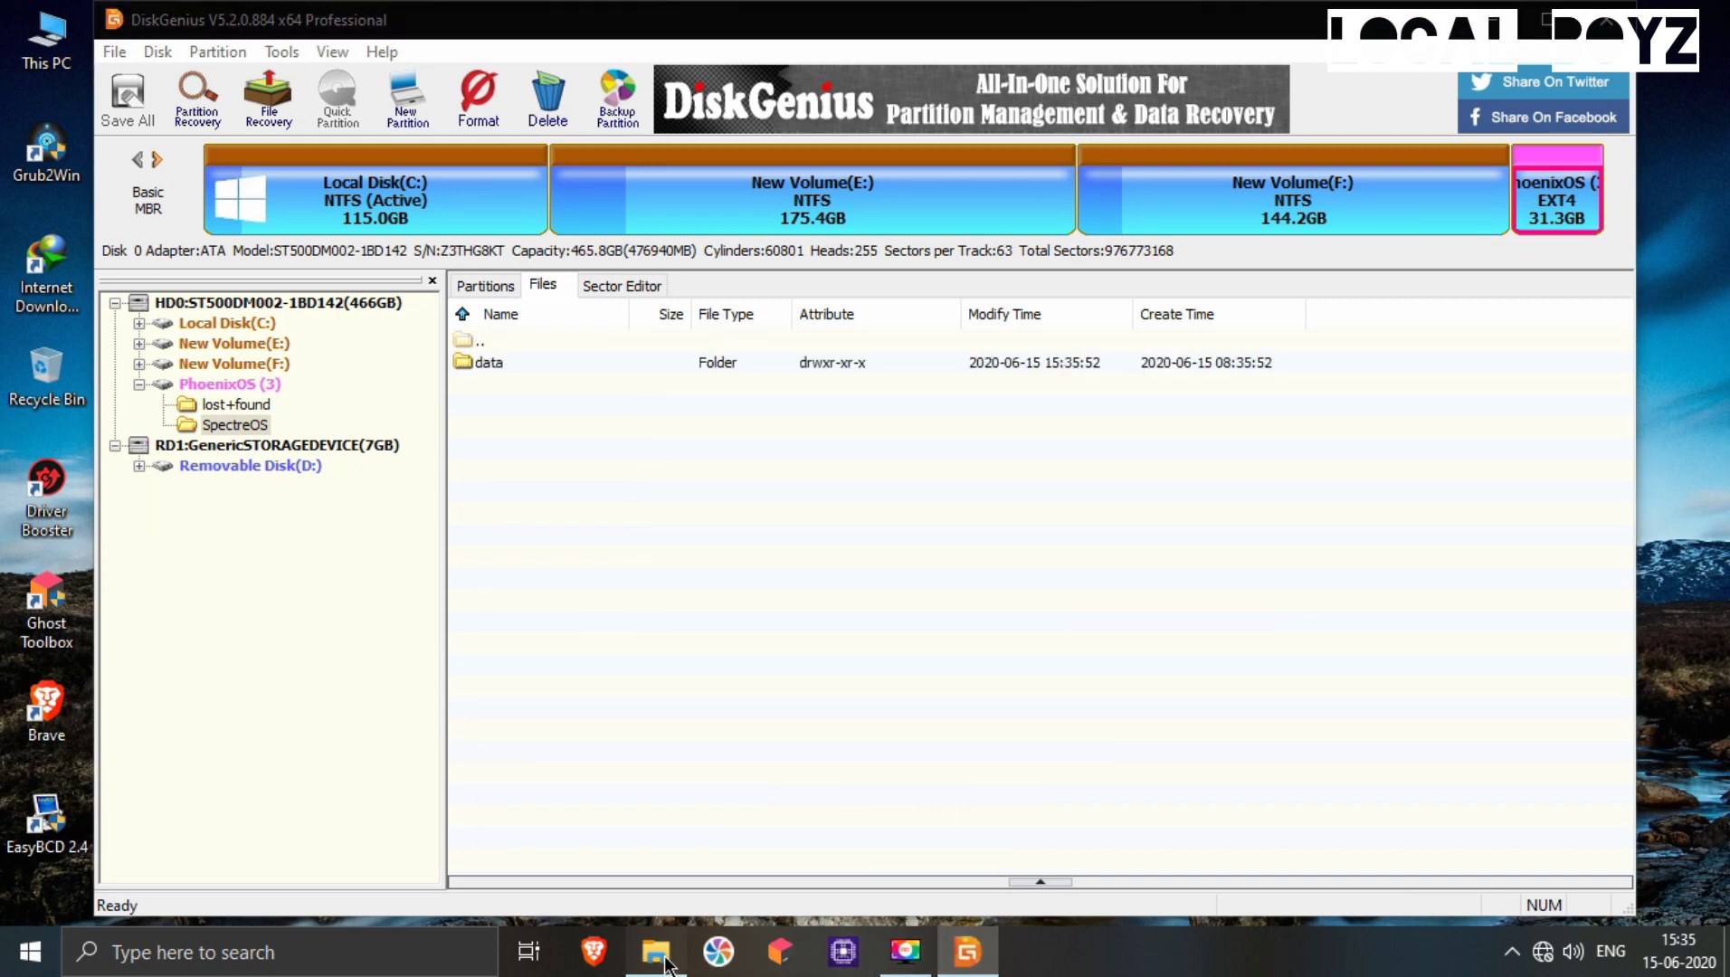
Switch to File Explorer and mount SPECTRE-EDITION 2.0.iso
{"action": "left_click", "coordinate": [664, 961]}
{"action": "left_click", "coordinate": [670, 253]}
{"action": "right_click", "coordinate": [653, 274]}
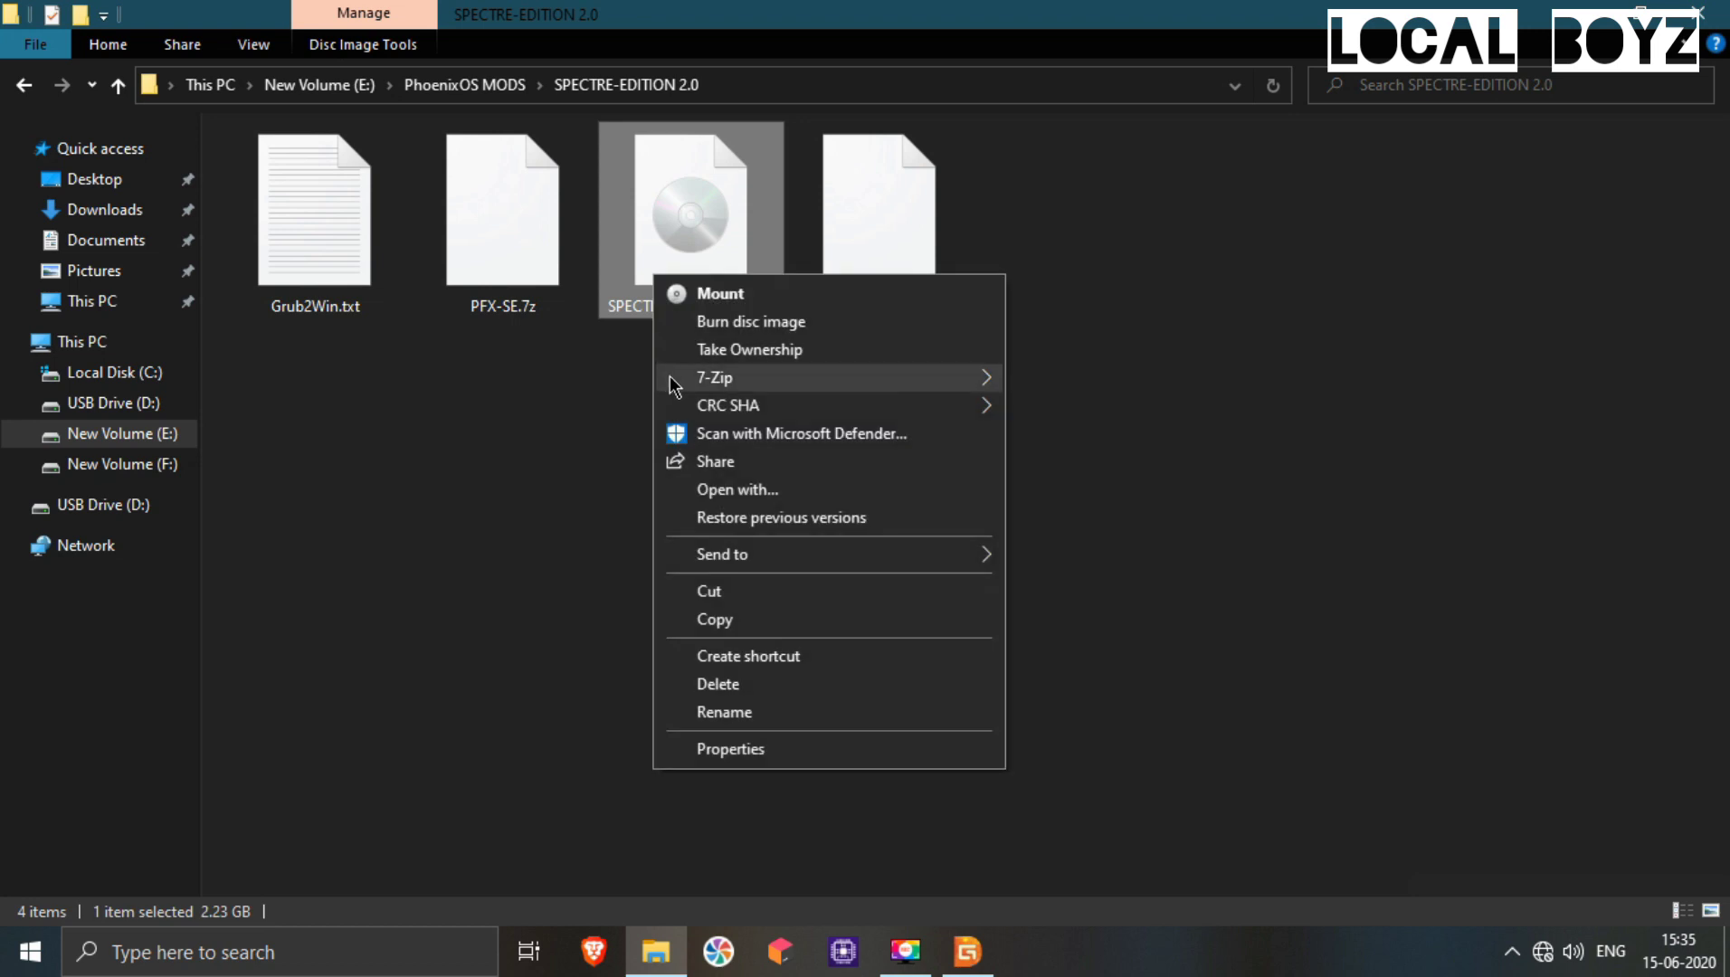
{"action": "left_click", "coordinate": [708, 293]}
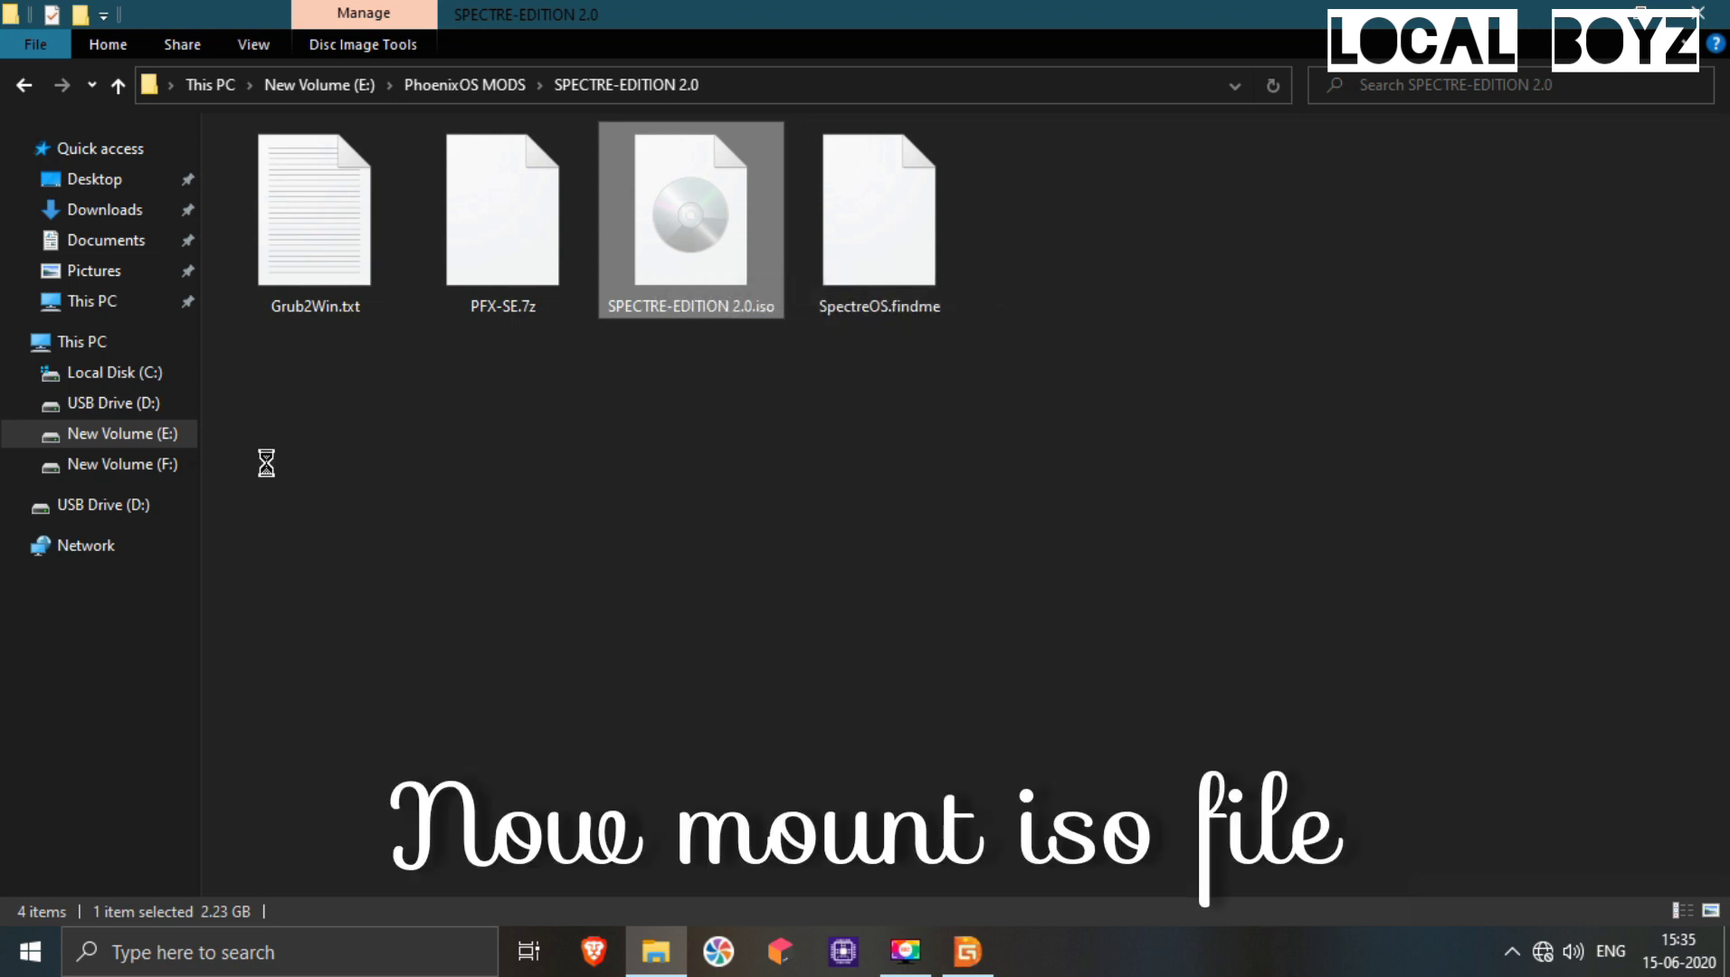
Copy system.img, ramdisk.img, kernel and initrd.img from the mounted DVD drive into the SpectreOS folder of the PhoenixOS partition in DiskGenius
{"action": "left_click", "coordinate": [307, 380]}
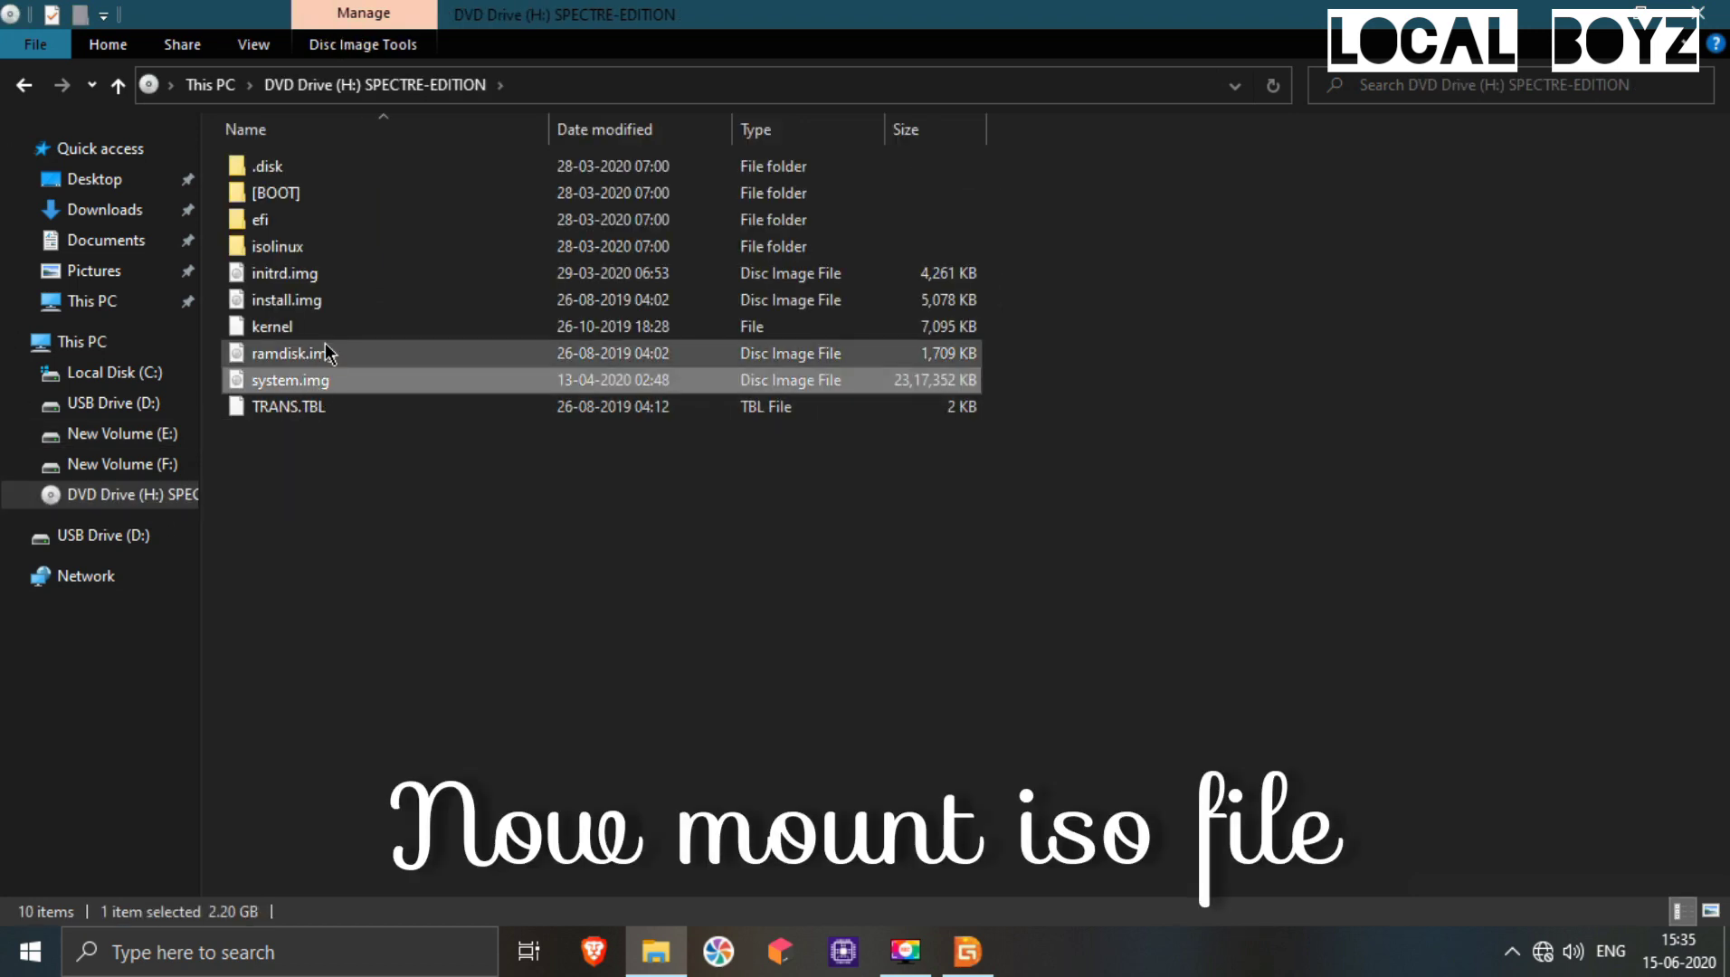
{"action": "left_click", "coordinate": [326, 353], "text": "ctrl"}
{"action": "left_click", "coordinate": [324, 325], "text": "ctrl"}
{"action": "left_click", "coordinate": [345, 274], "text": "ctrl"}
{"action": "left_click_drag", "start_coordinate": [724, 14], "coordinate": [1322, 189]}
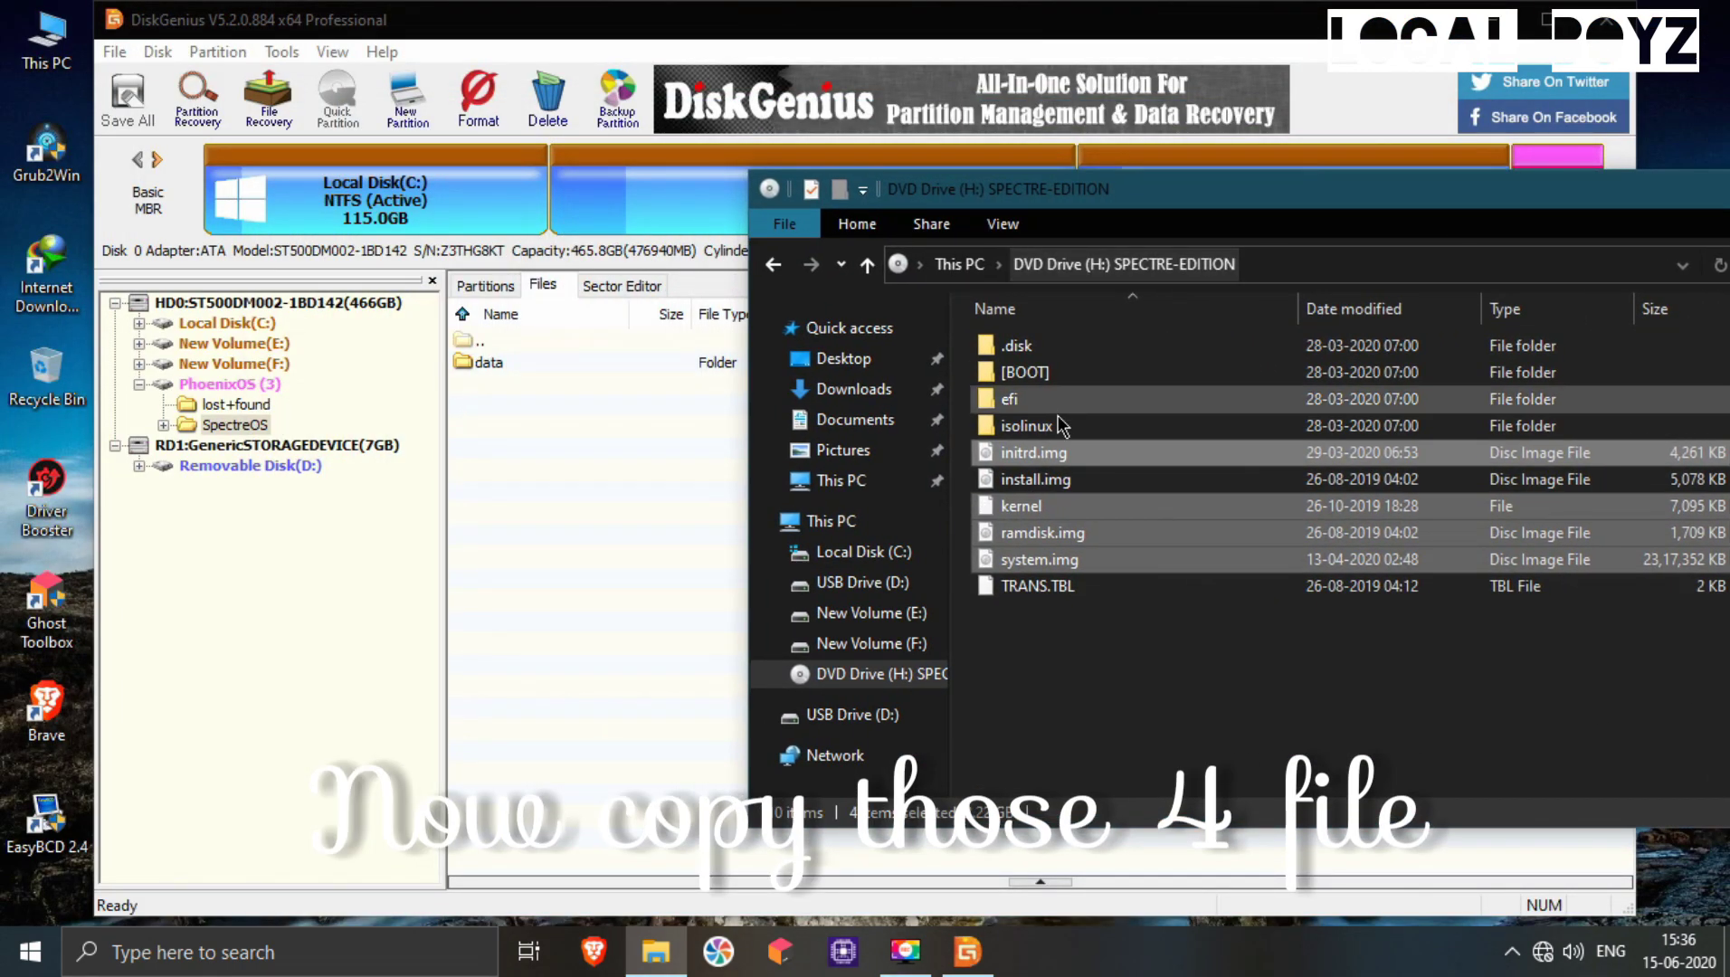
{"action": "left_click_drag", "start_coordinate": [1036, 506], "coordinate": [659, 569]}
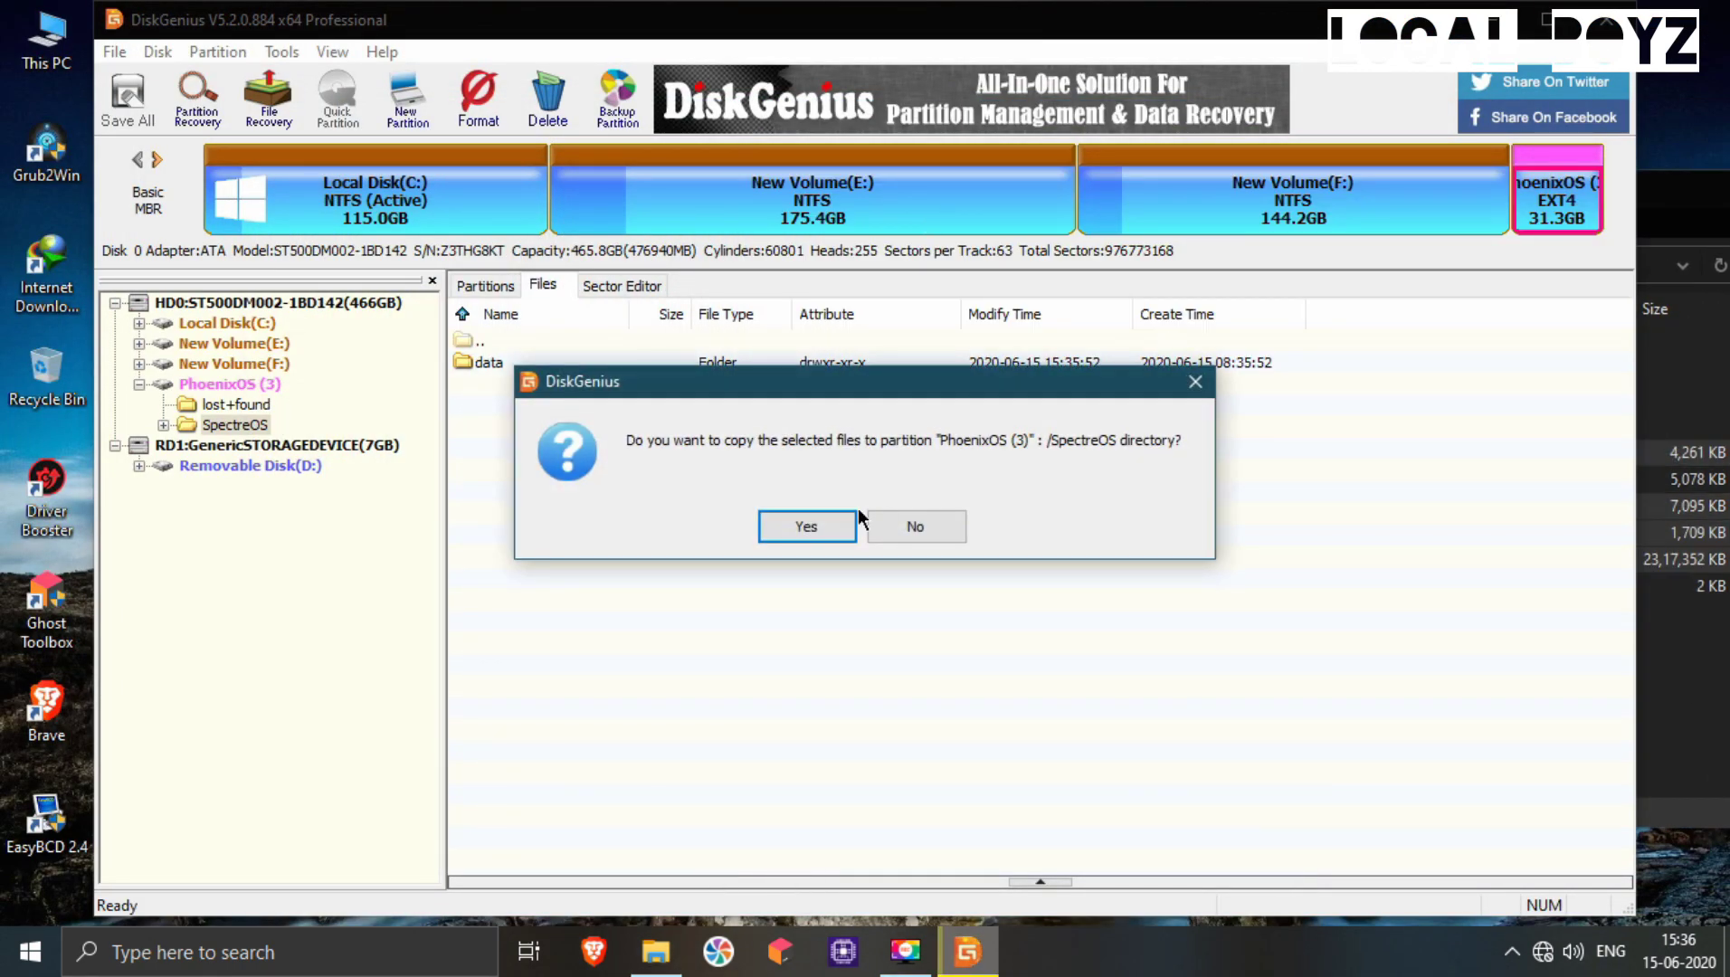
{"action": "left_click", "coordinate": [805, 519]}
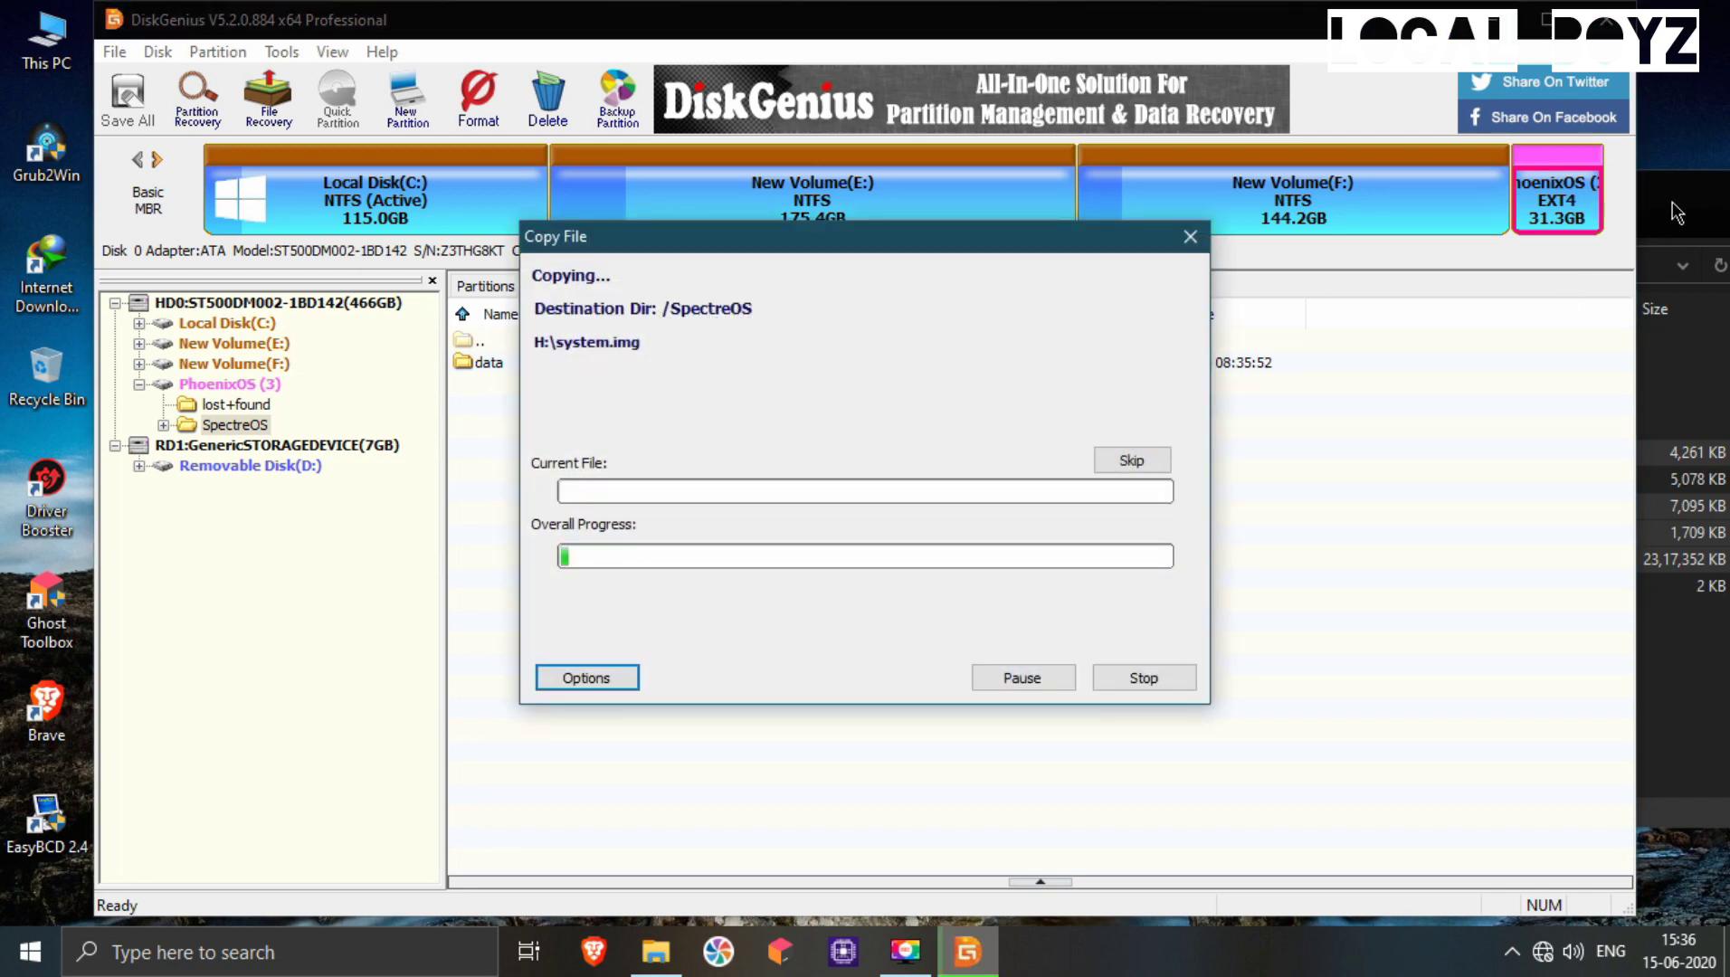
Return to the SPECTRE-EDITION 2.0 folder in File Explorer and extract PFX-SE.7z into its own PFX-SE folder
{"action": "left_click", "coordinate": [1677, 212]}
{"action": "double_click", "coordinate": [1085, 181]}
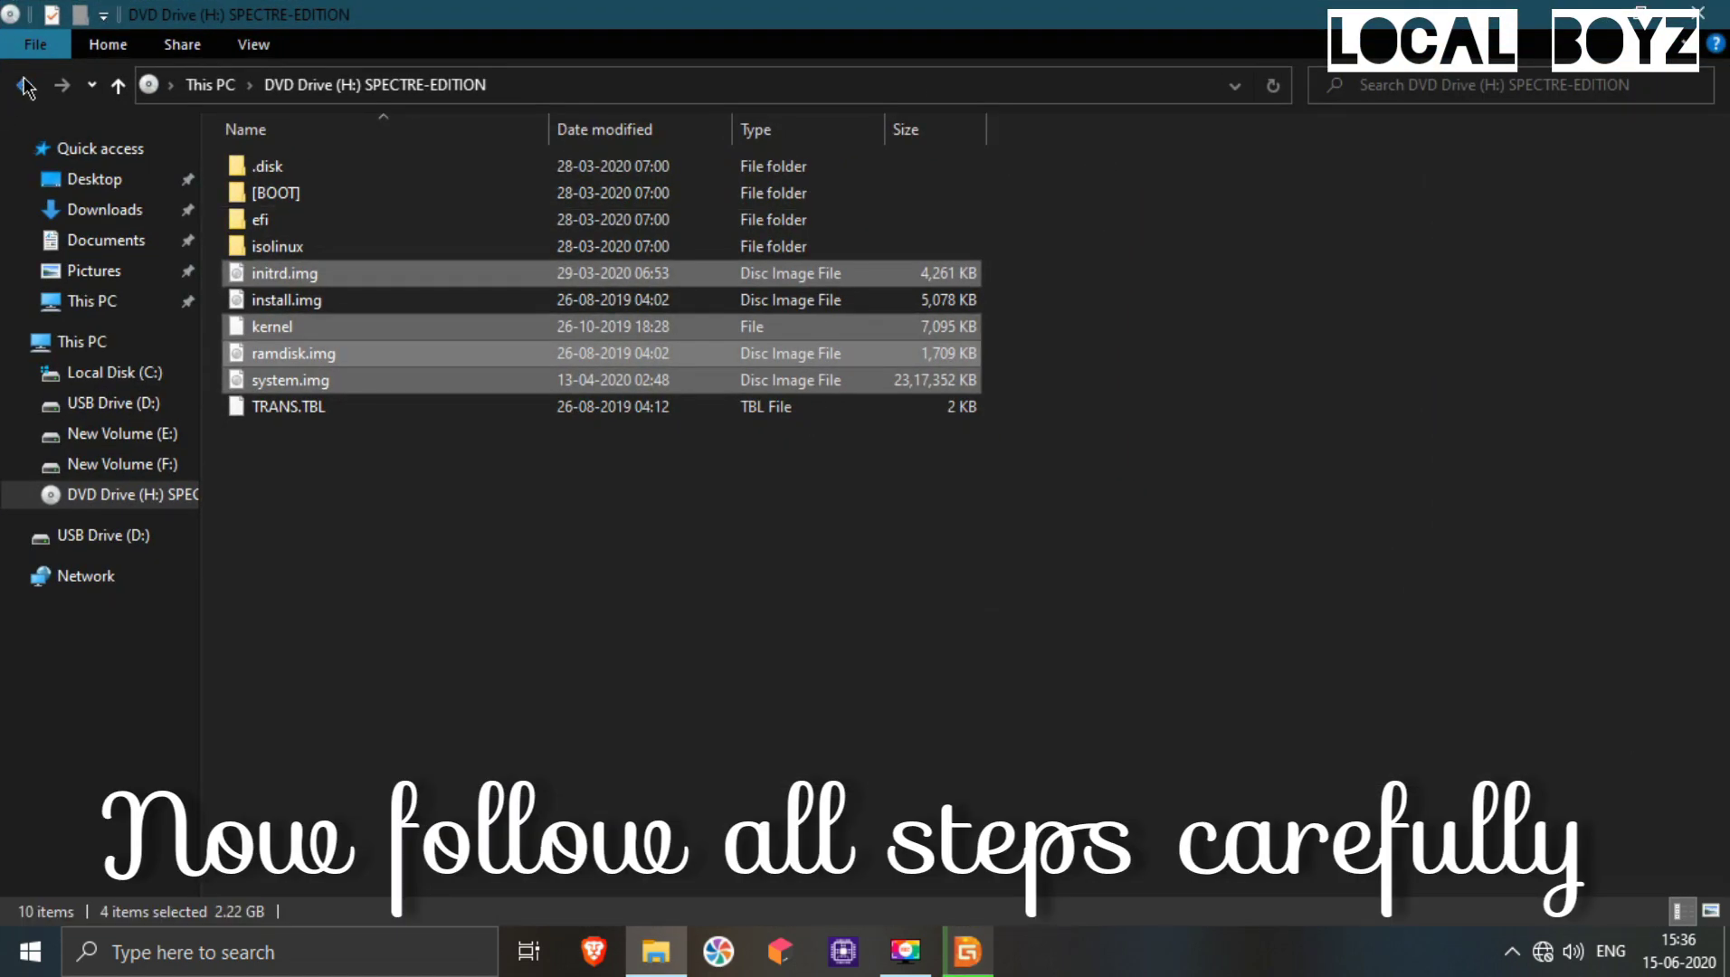
{"action": "left_click", "coordinate": [26, 86]}
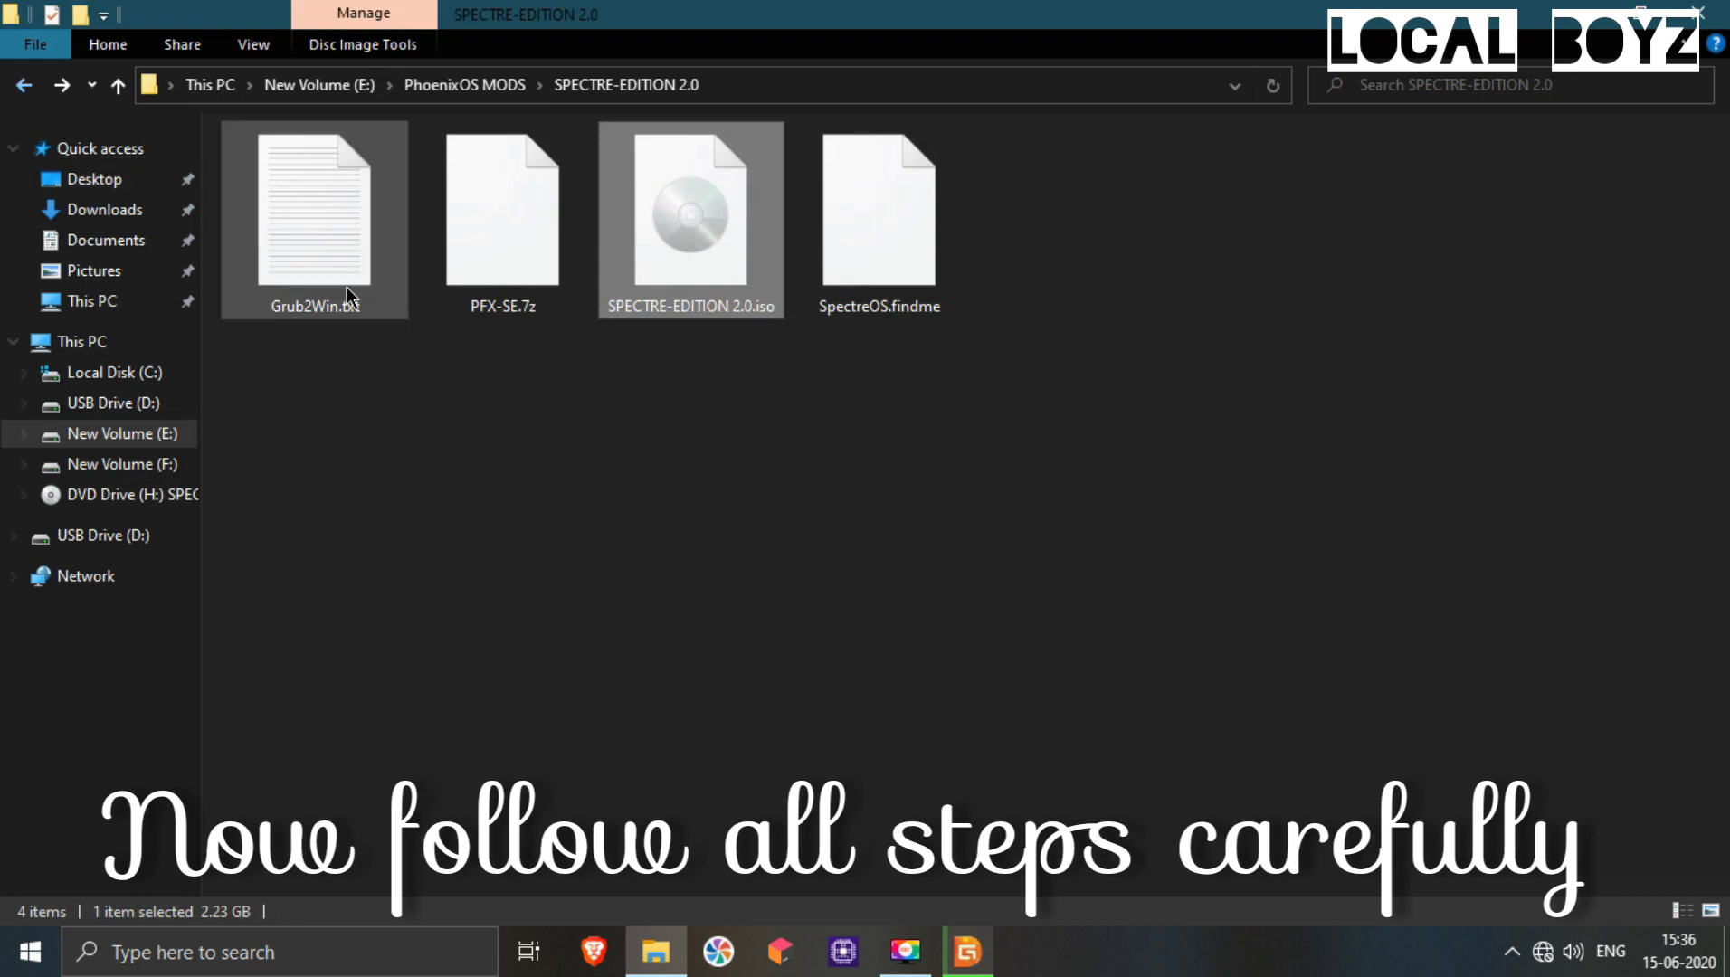
{"action": "right_click", "coordinate": [455, 272]}
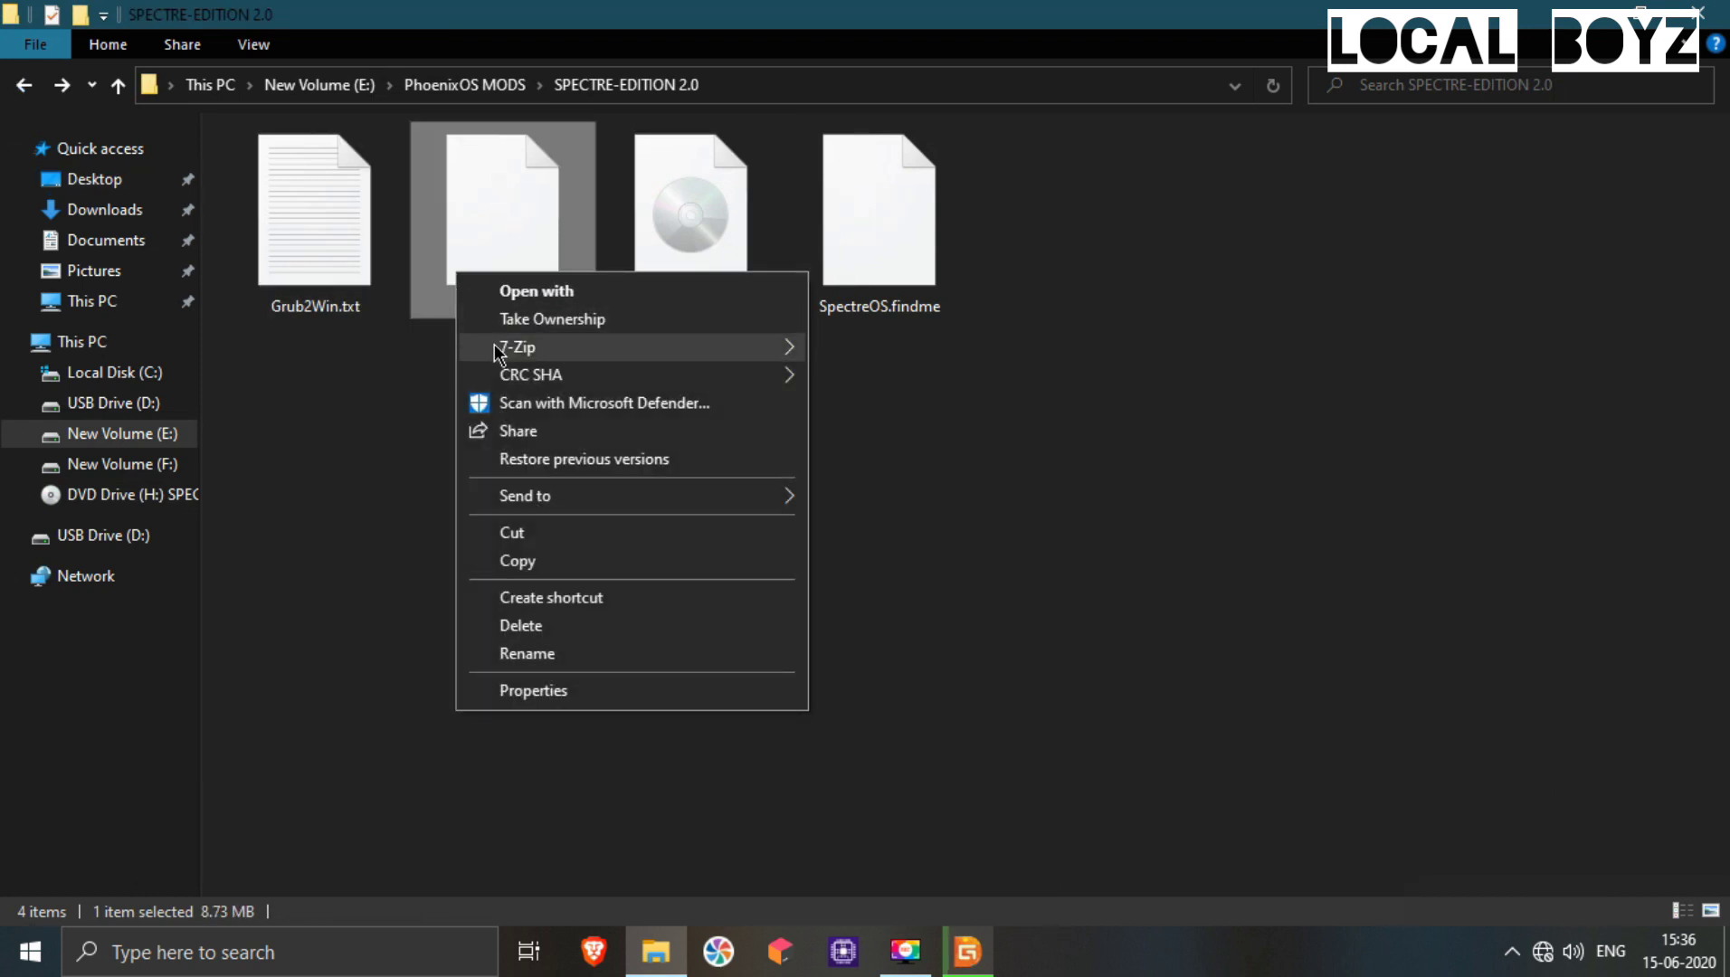
{"action": "mouse_move", "coordinate": [507, 347]}
{"action": "left_click", "coordinate": [911, 457]}
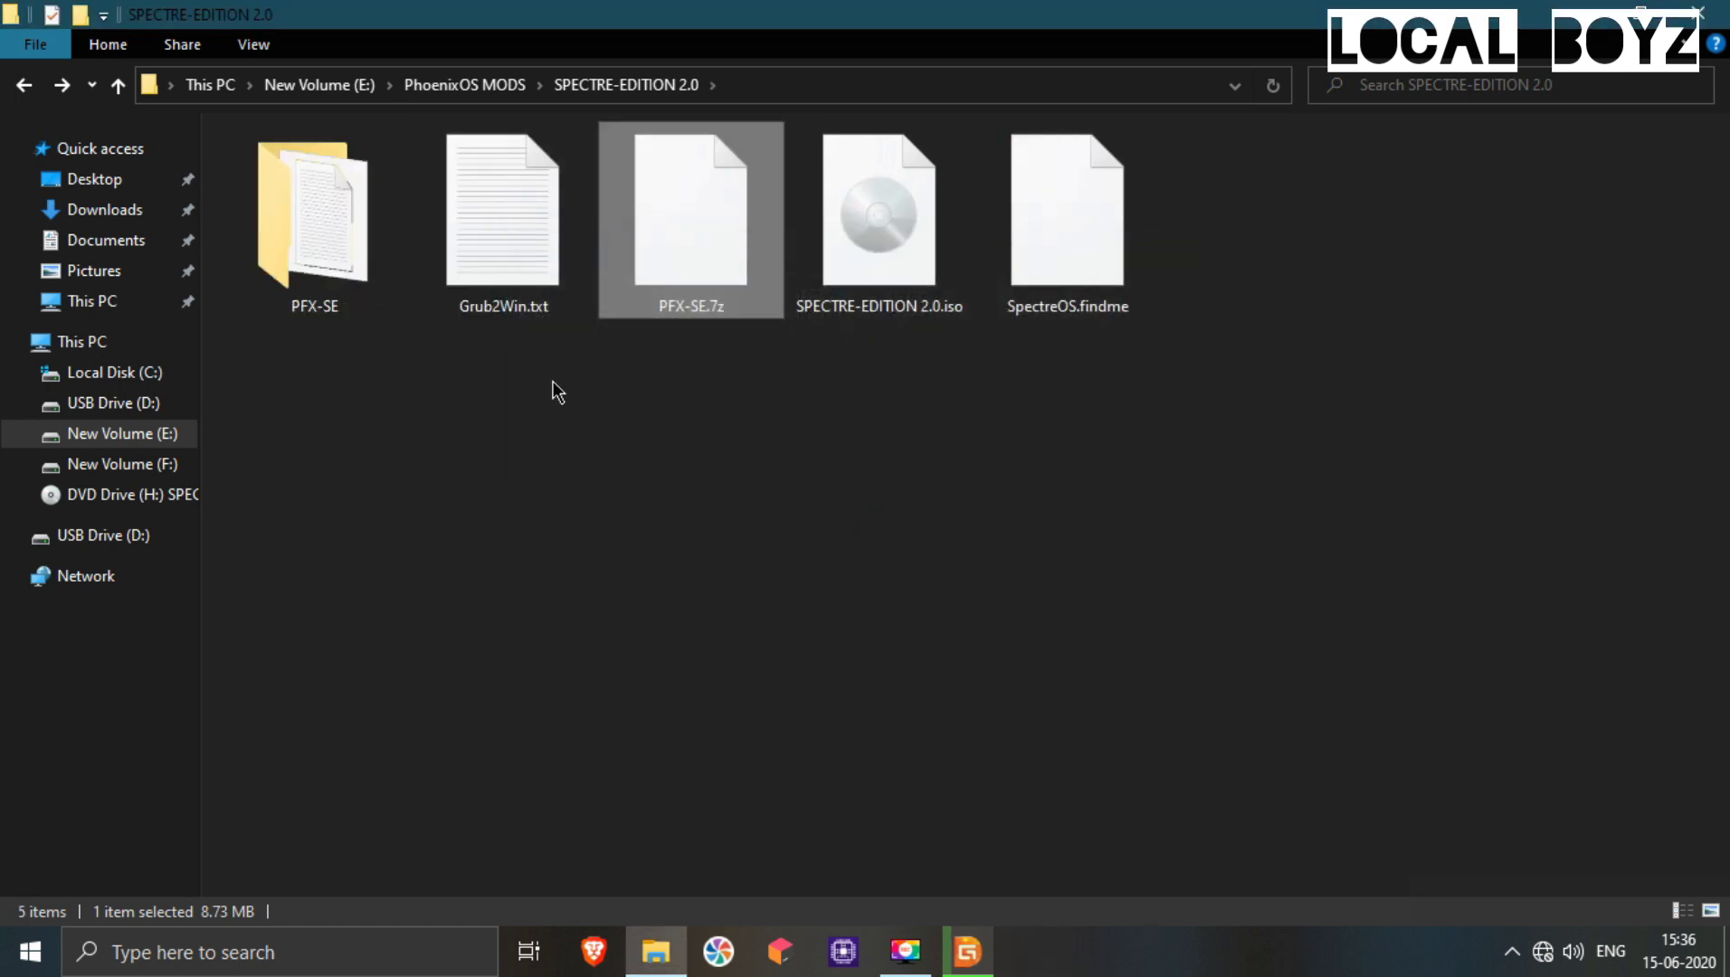
Open the inner Kernel 4.19.7 folder under PFX-SE's INSTALLTION GUIDE and rename the kernel file to kernel1
{"action": "double_click", "coordinate": [375, 303]}
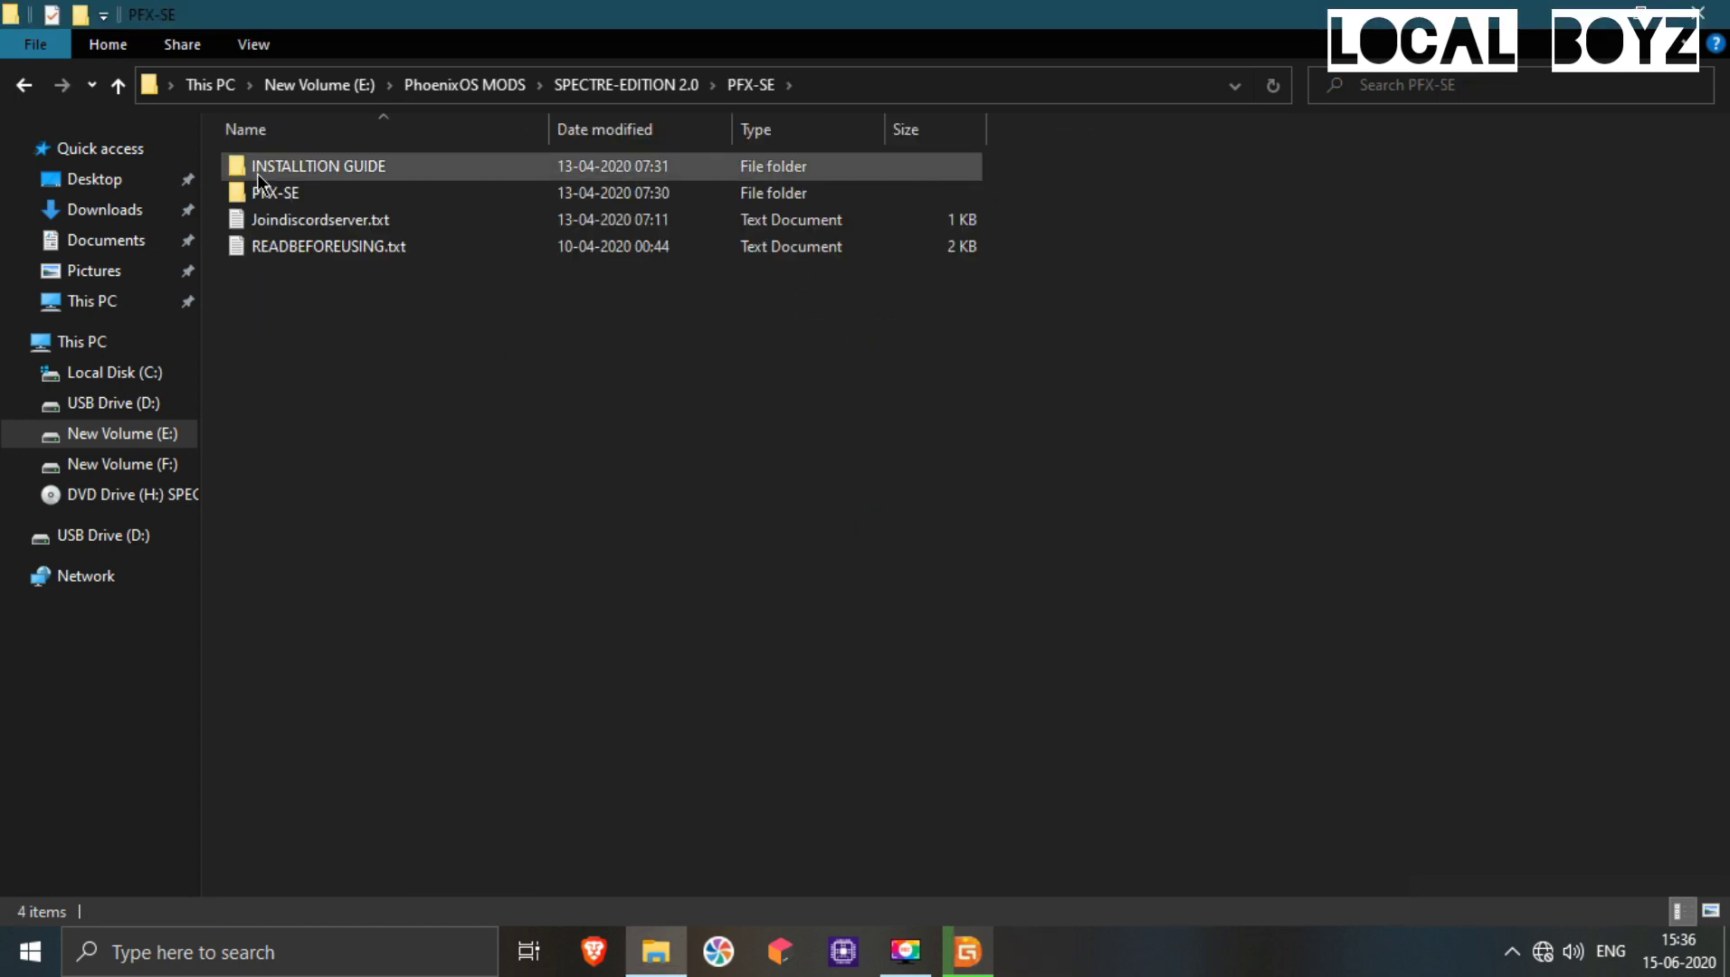
{"action": "double_click", "coordinate": [277, 168]}
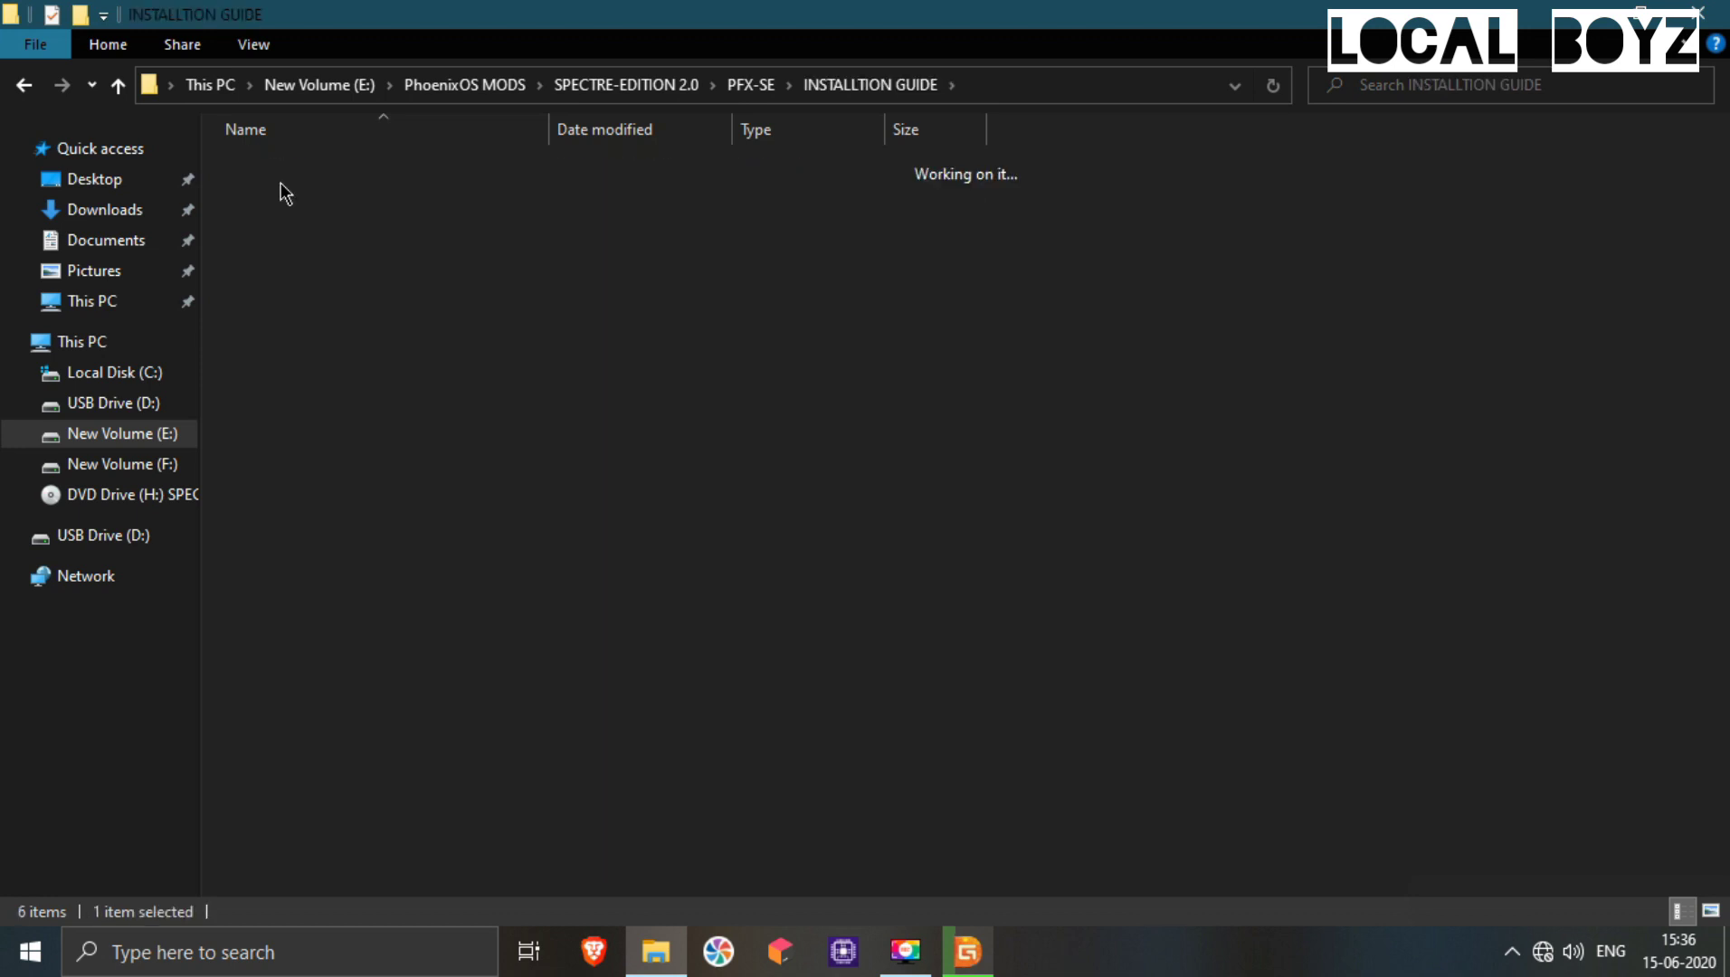
{"action": "double_click", "coordinate": [293, 166]}
{"action": "double_click", "coordinate": [292, 165]}
{"action": "left_click", "coordinate": [292, 166]}
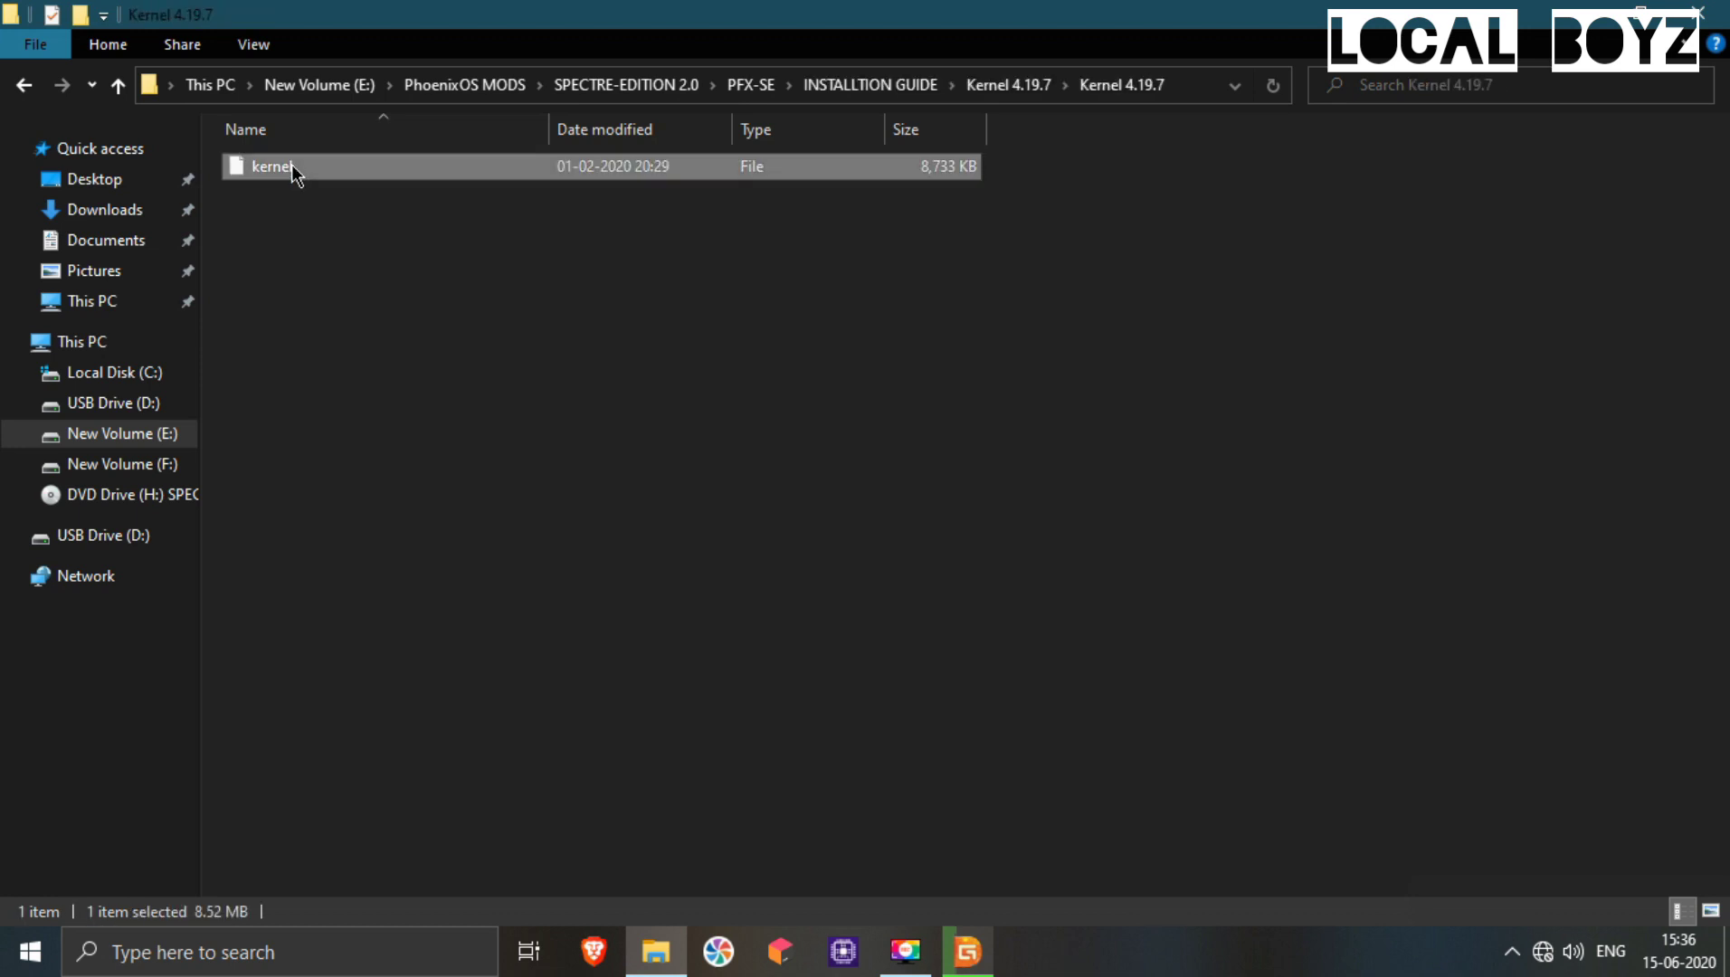
{"action": "left_click", "coordinate": [293, 165]}
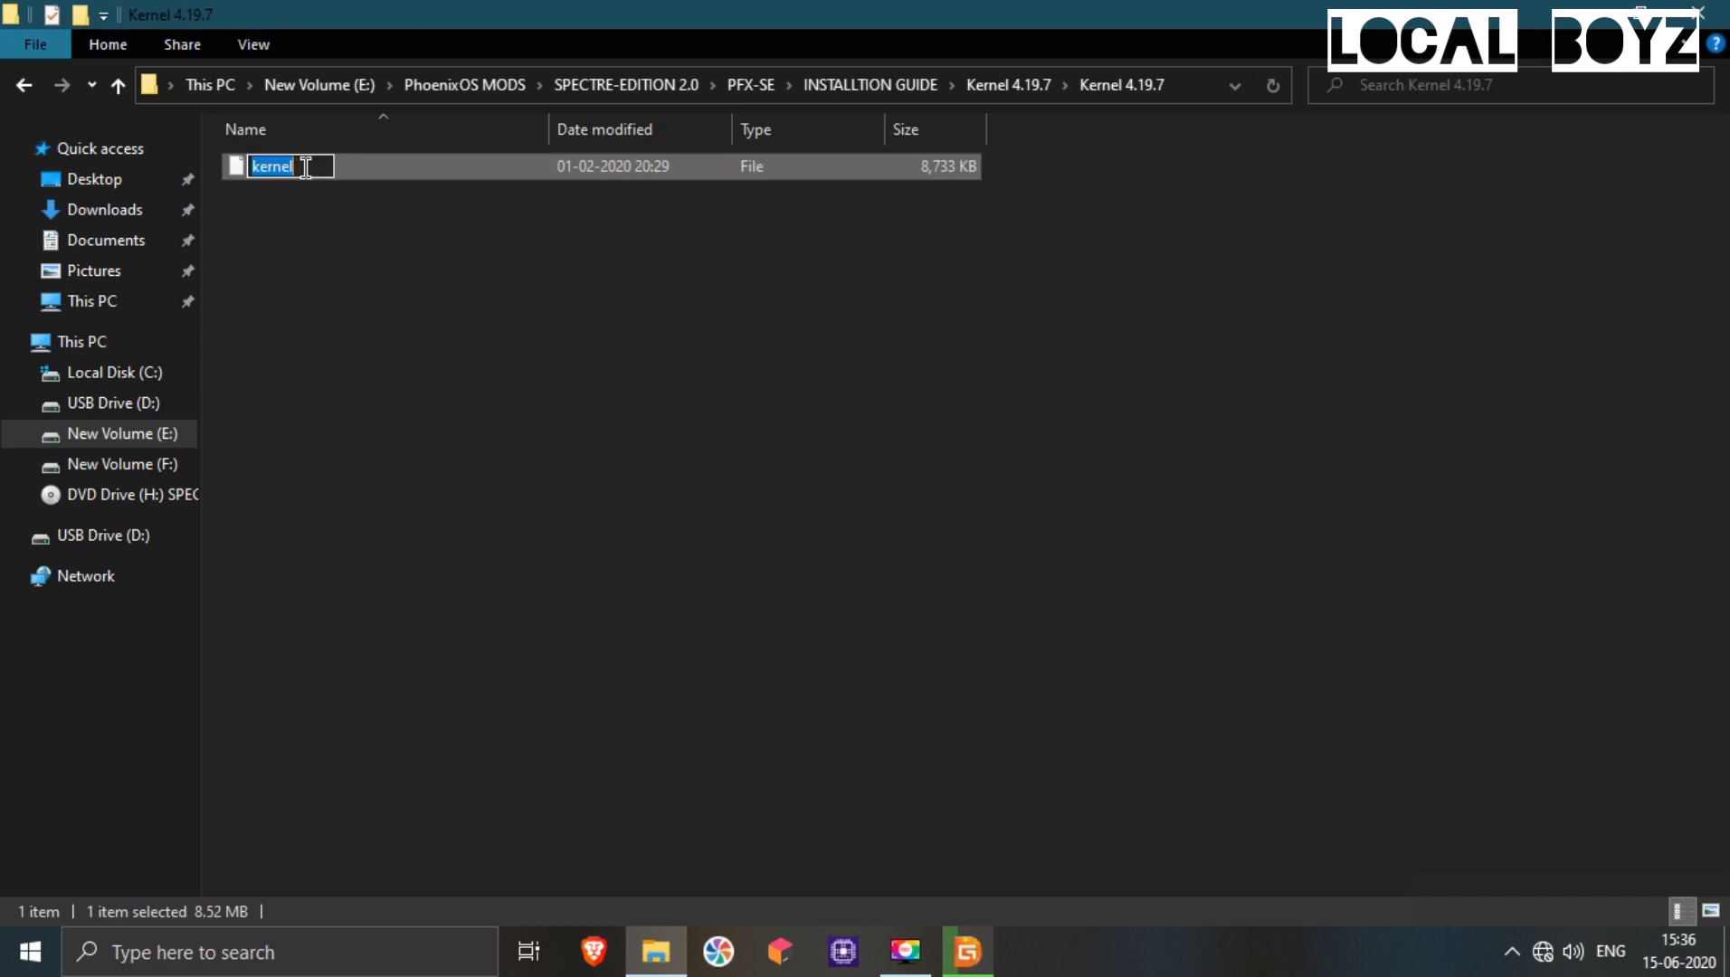
{"action": "key", "text": "End"}
{"action": "type", "text": "1"}
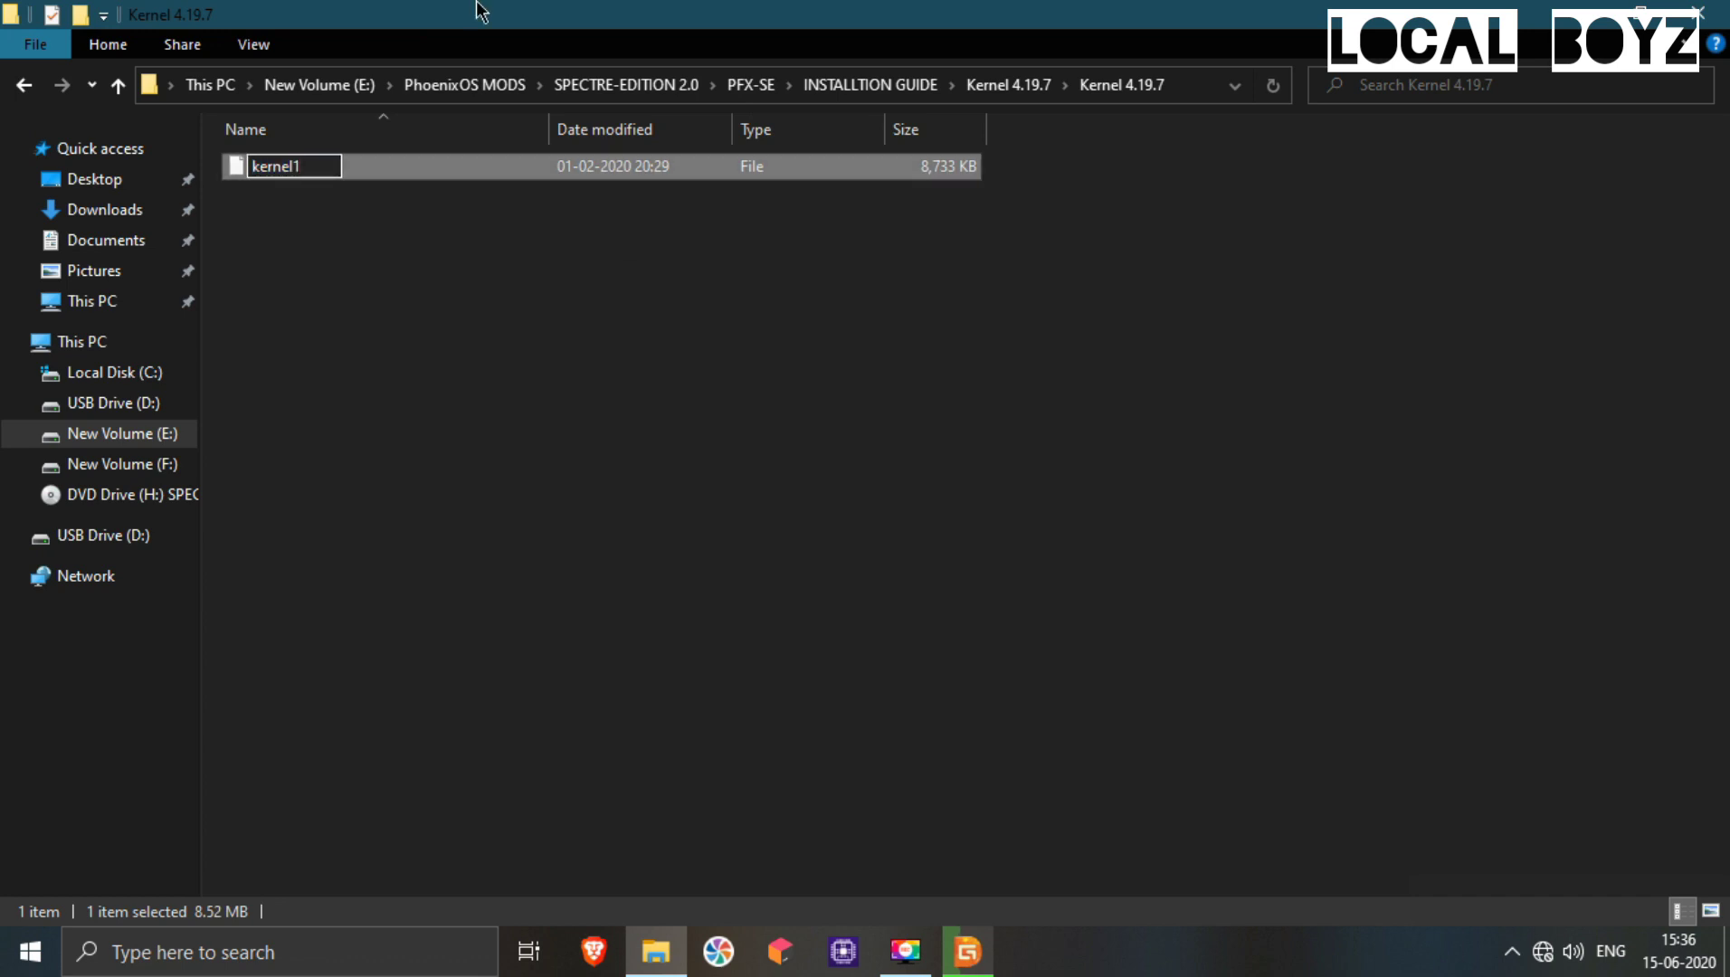
{"action": "left_click_drag", "start_coordinate": [484, 12], "coordinate": [620, 143]}
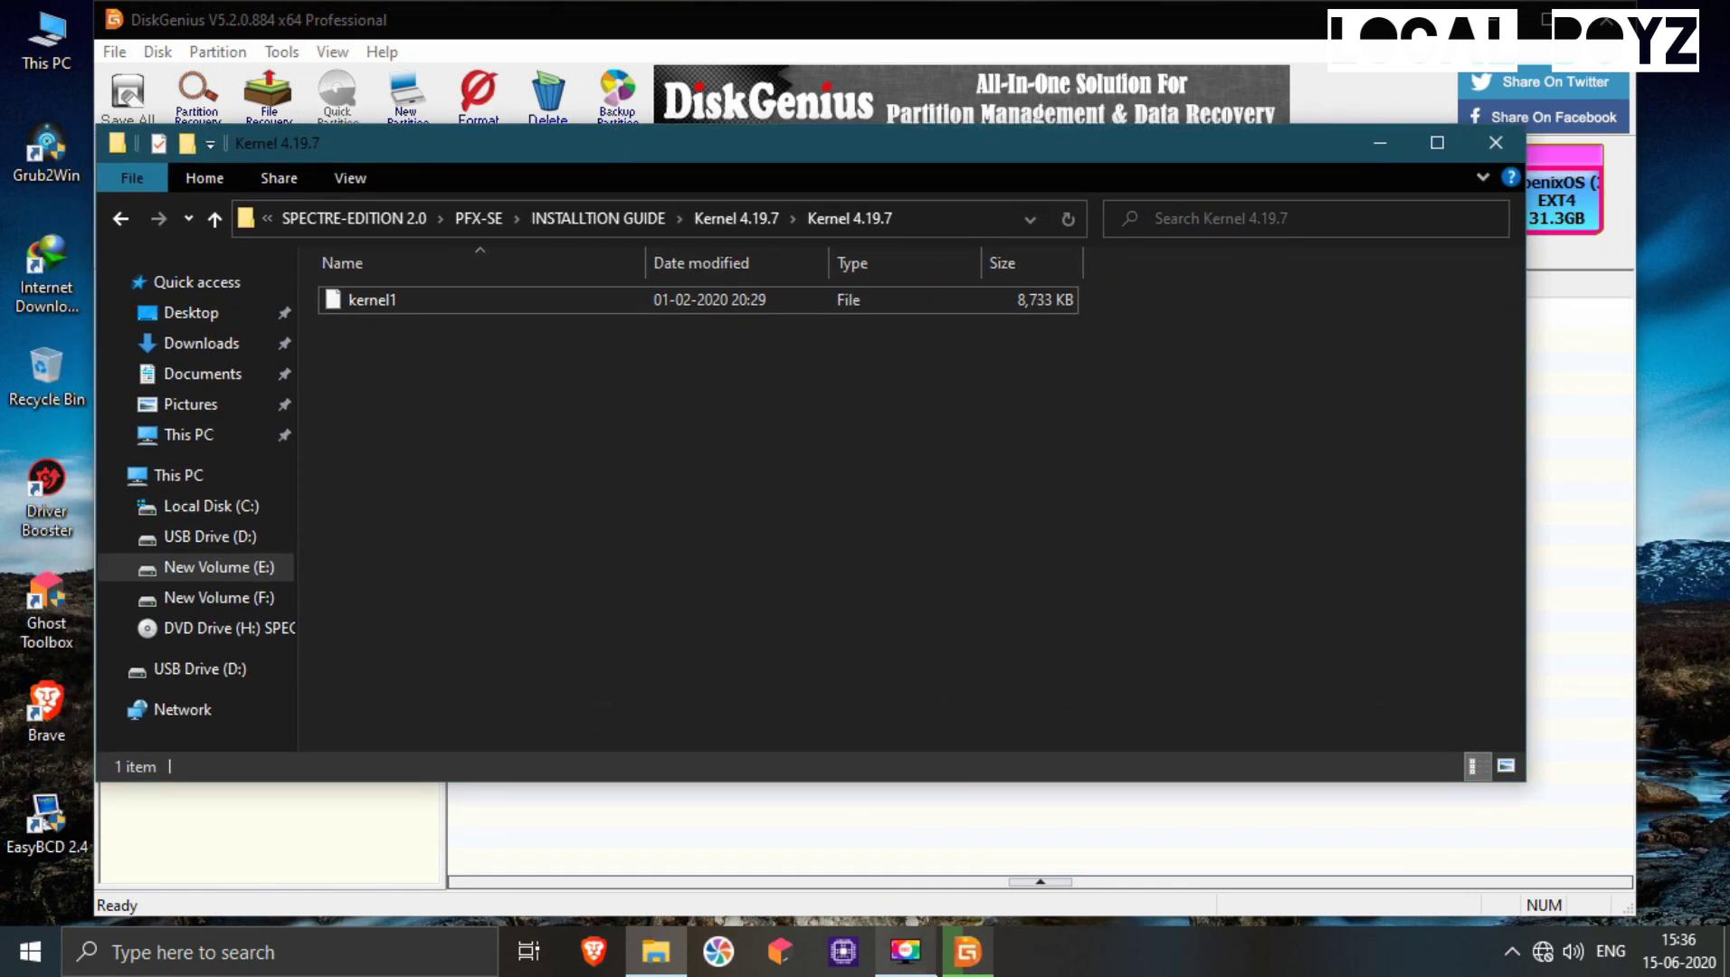
Close the finished copy report in DiskGenius and copy kernel1 from File Explorer into the PhoenixOS partition's SpectreOS folder
{"action": "left_click", "coordinate": [968, 950]}
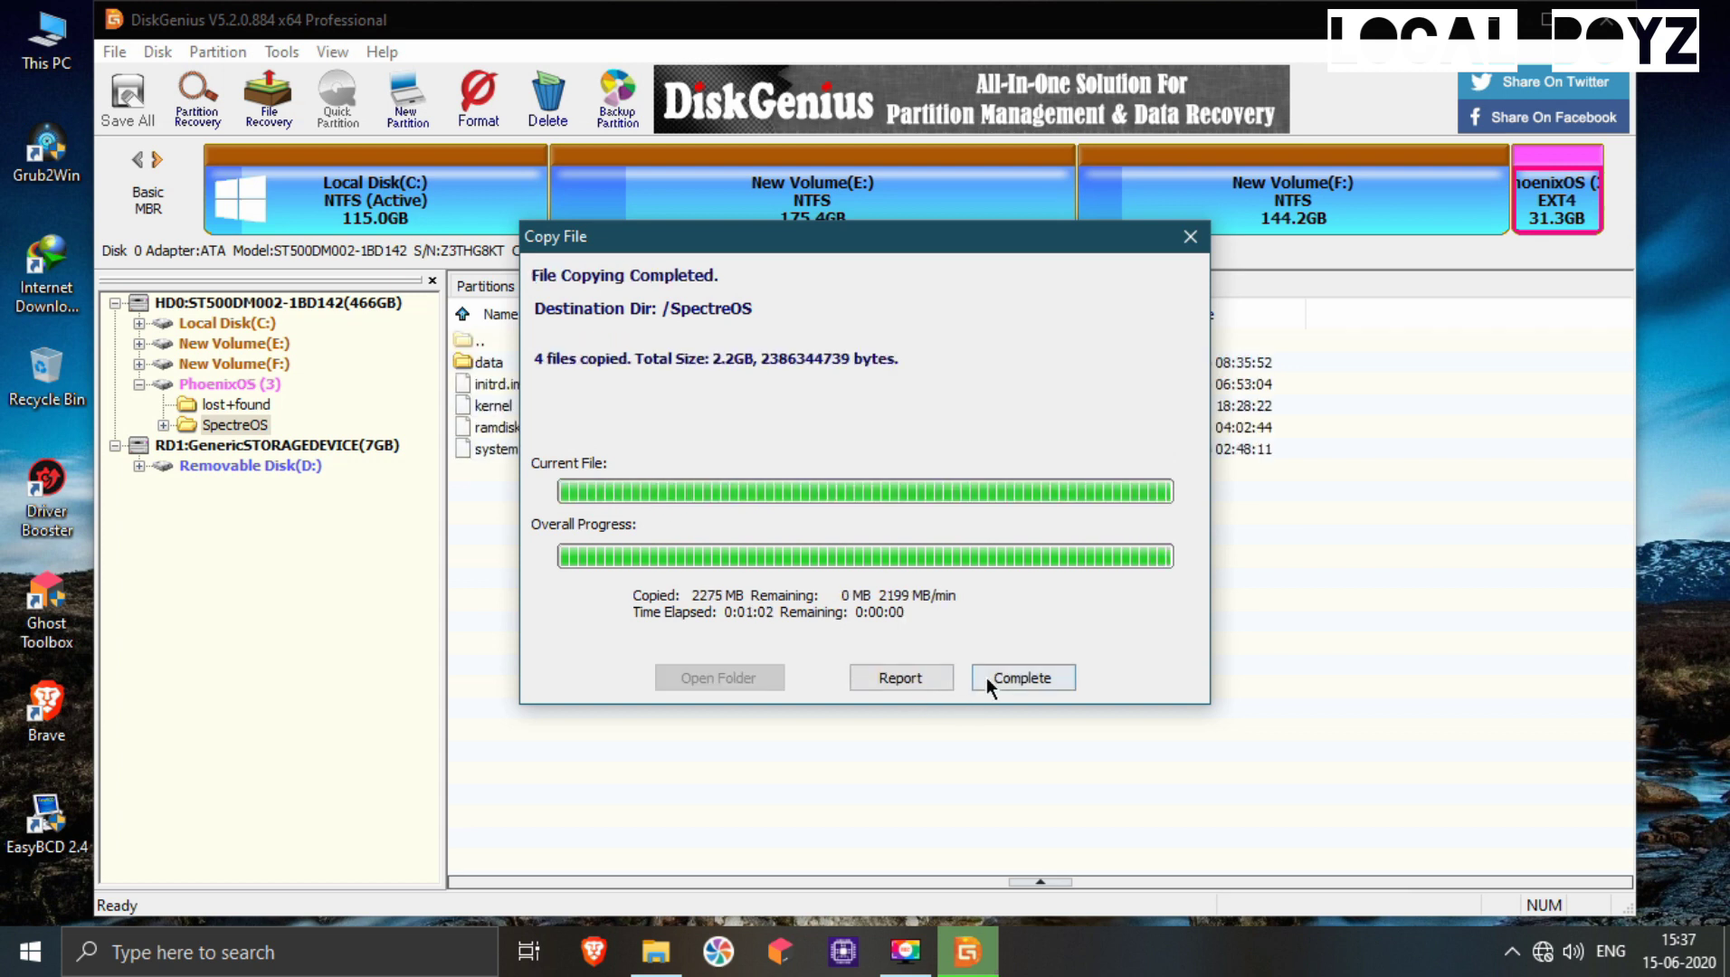
{"action": "left_click", "coordinate": [994, 681]}
{"action": "left_click", "coordinate": [656, 950]}
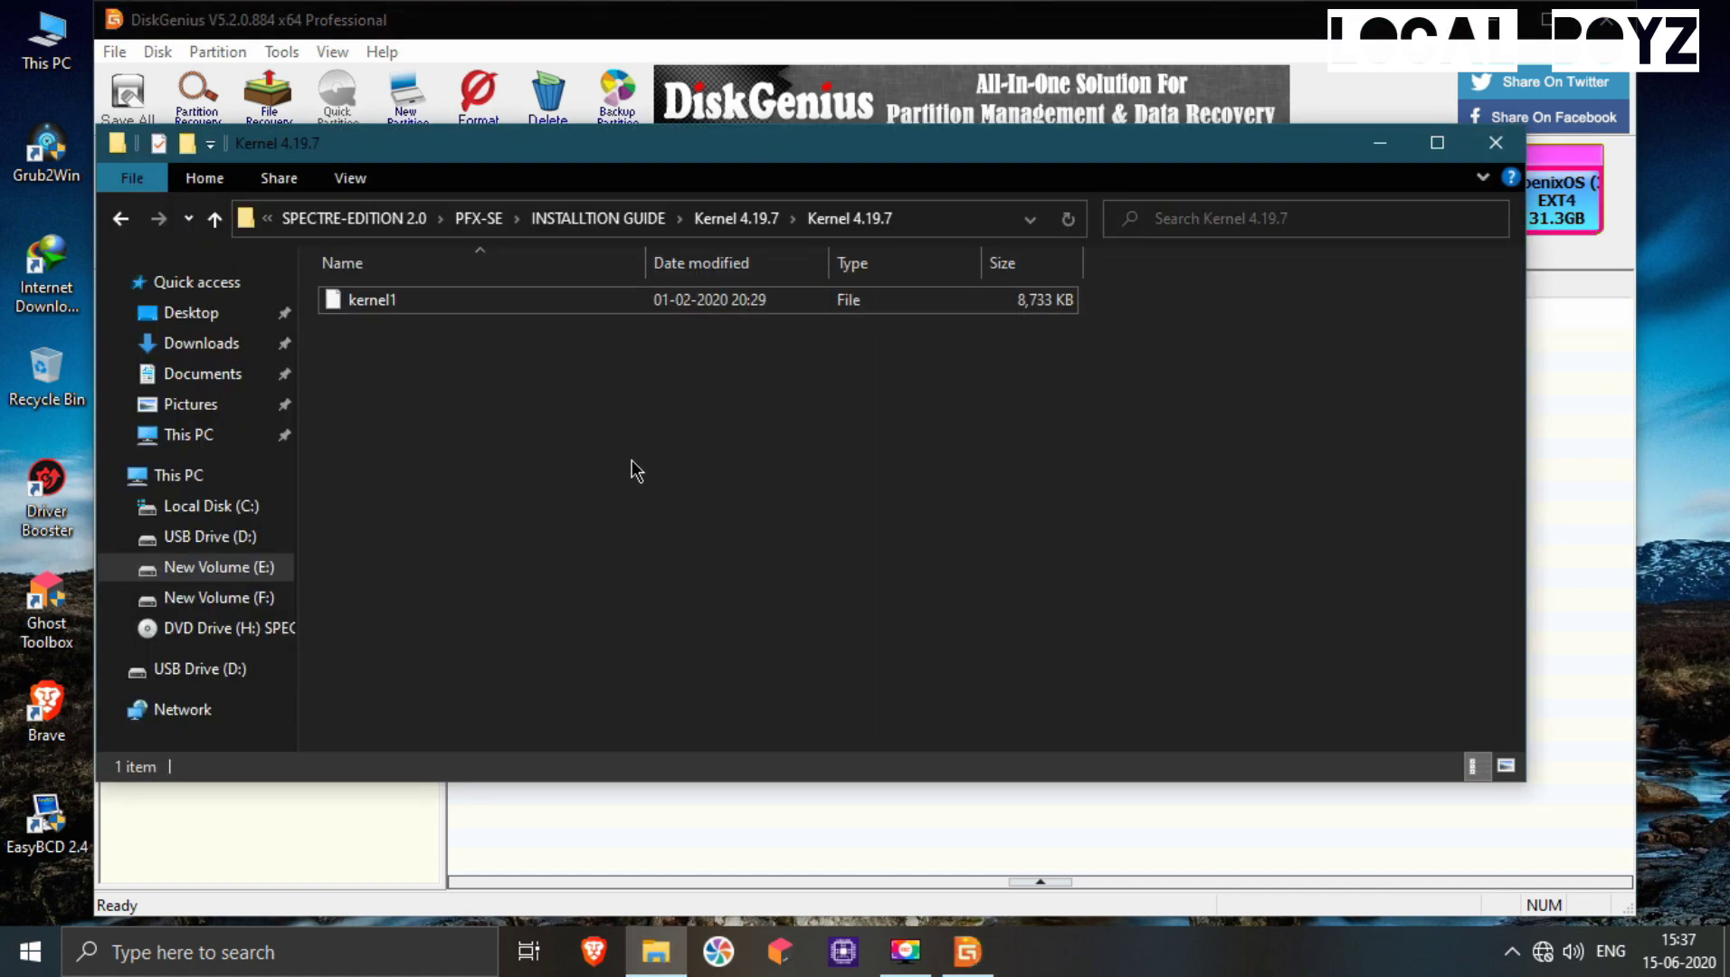
{"action": "left_click_drag", "start_coordinate": [426, 310], "coordinate": [818, 753]}
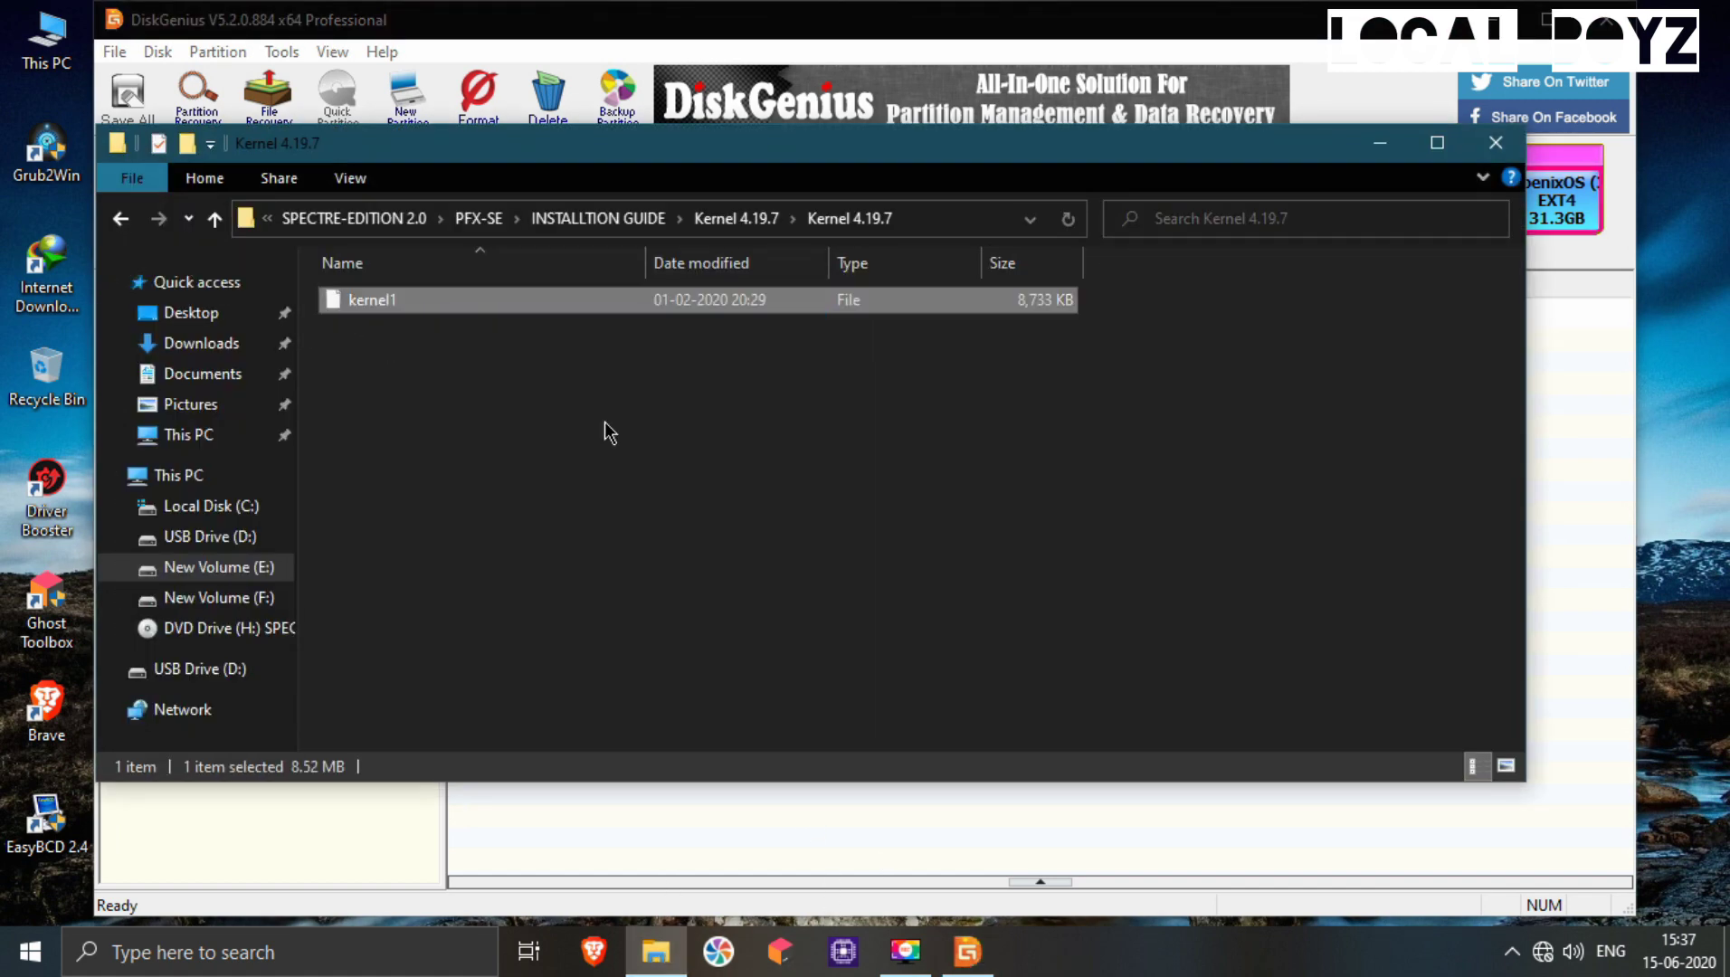
{"action": "left_click_drag", "start_coordinate": [574, 317], "coordinate": [947, 740]}
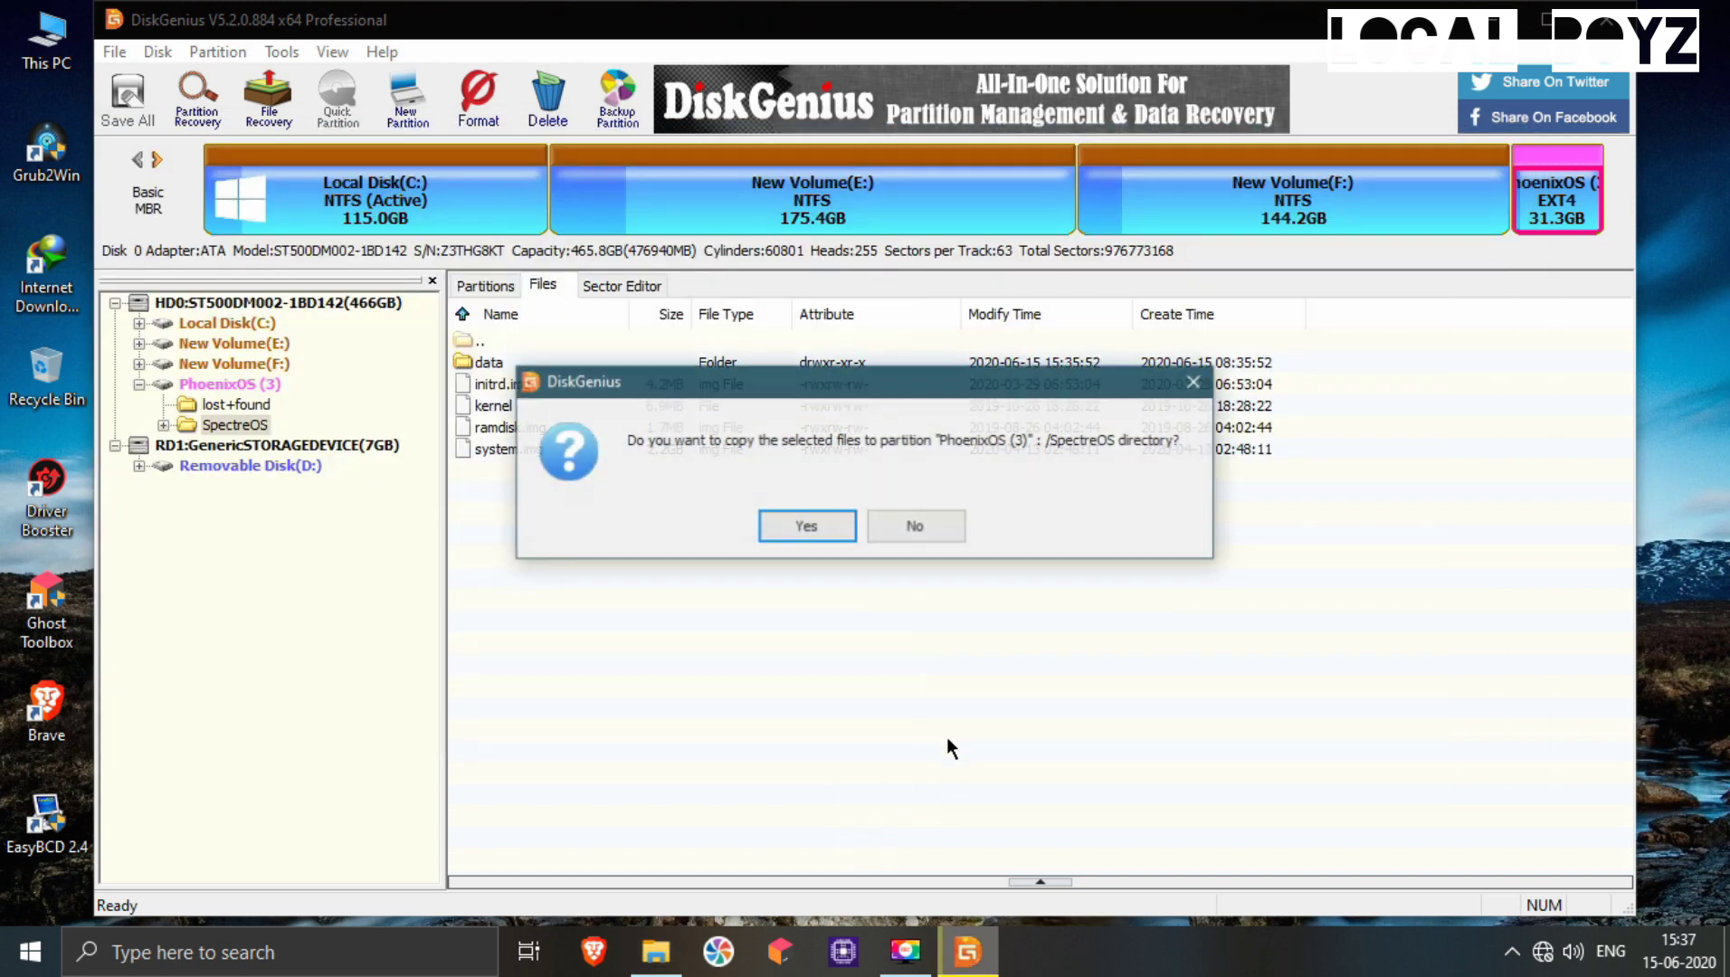
{"action": "left_click", "coordinate": [835, 531]}
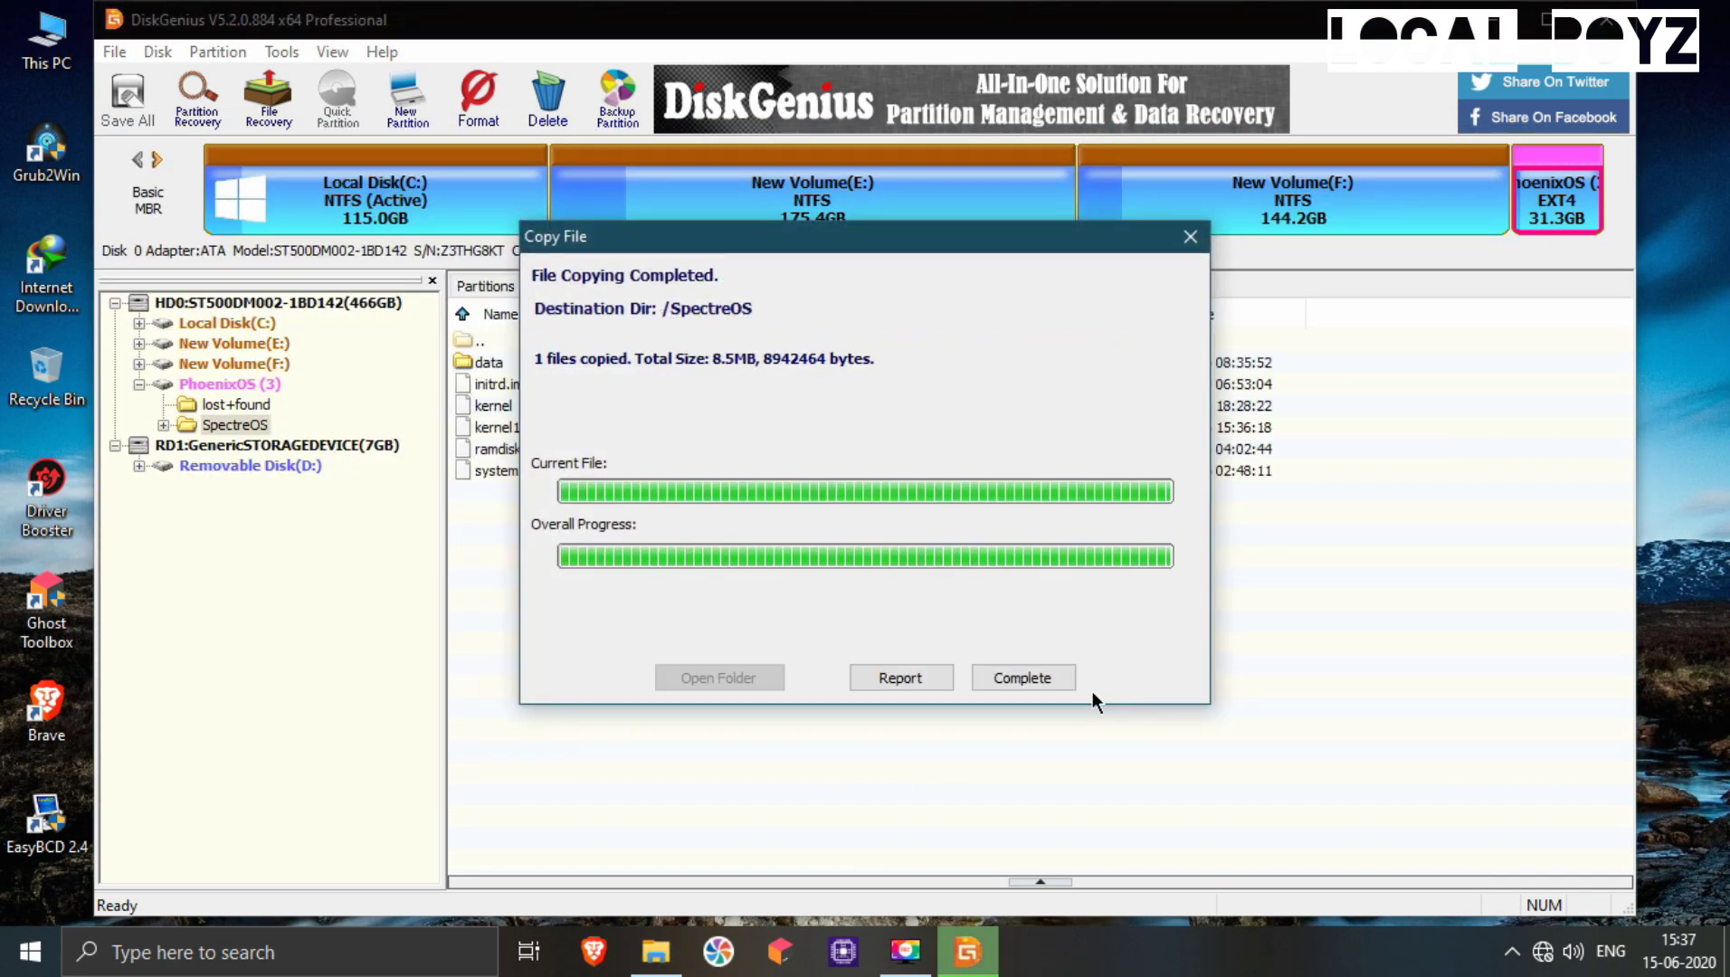
{"action": "left_click", "coordinate": [1040, 678]}
Return to the SPECTRE-EDITION 2.0 folder in File Explorer and copy SpectreOS.findme into the SpectreOS folder in DiskGenius
{"action": "left_click", "coordinate": [656, 950]}
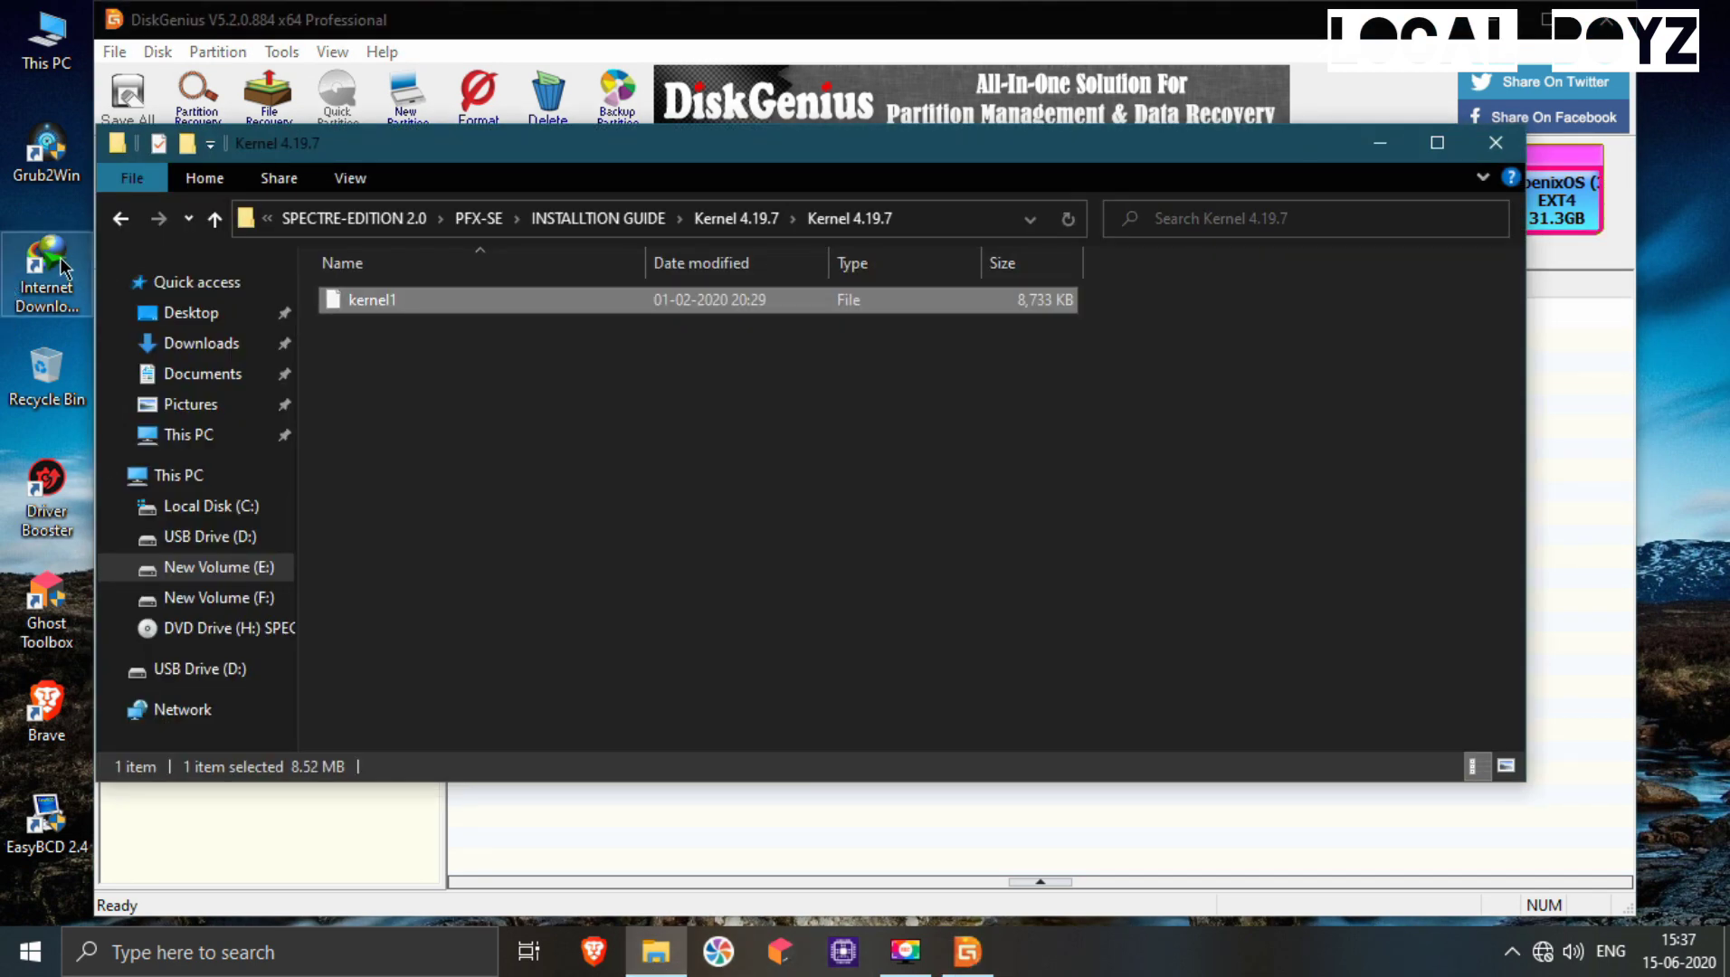
{"action": "left_click", "coordinate": [122, 230]}
{"action": "left_click", "coordinate": [123, 229]}
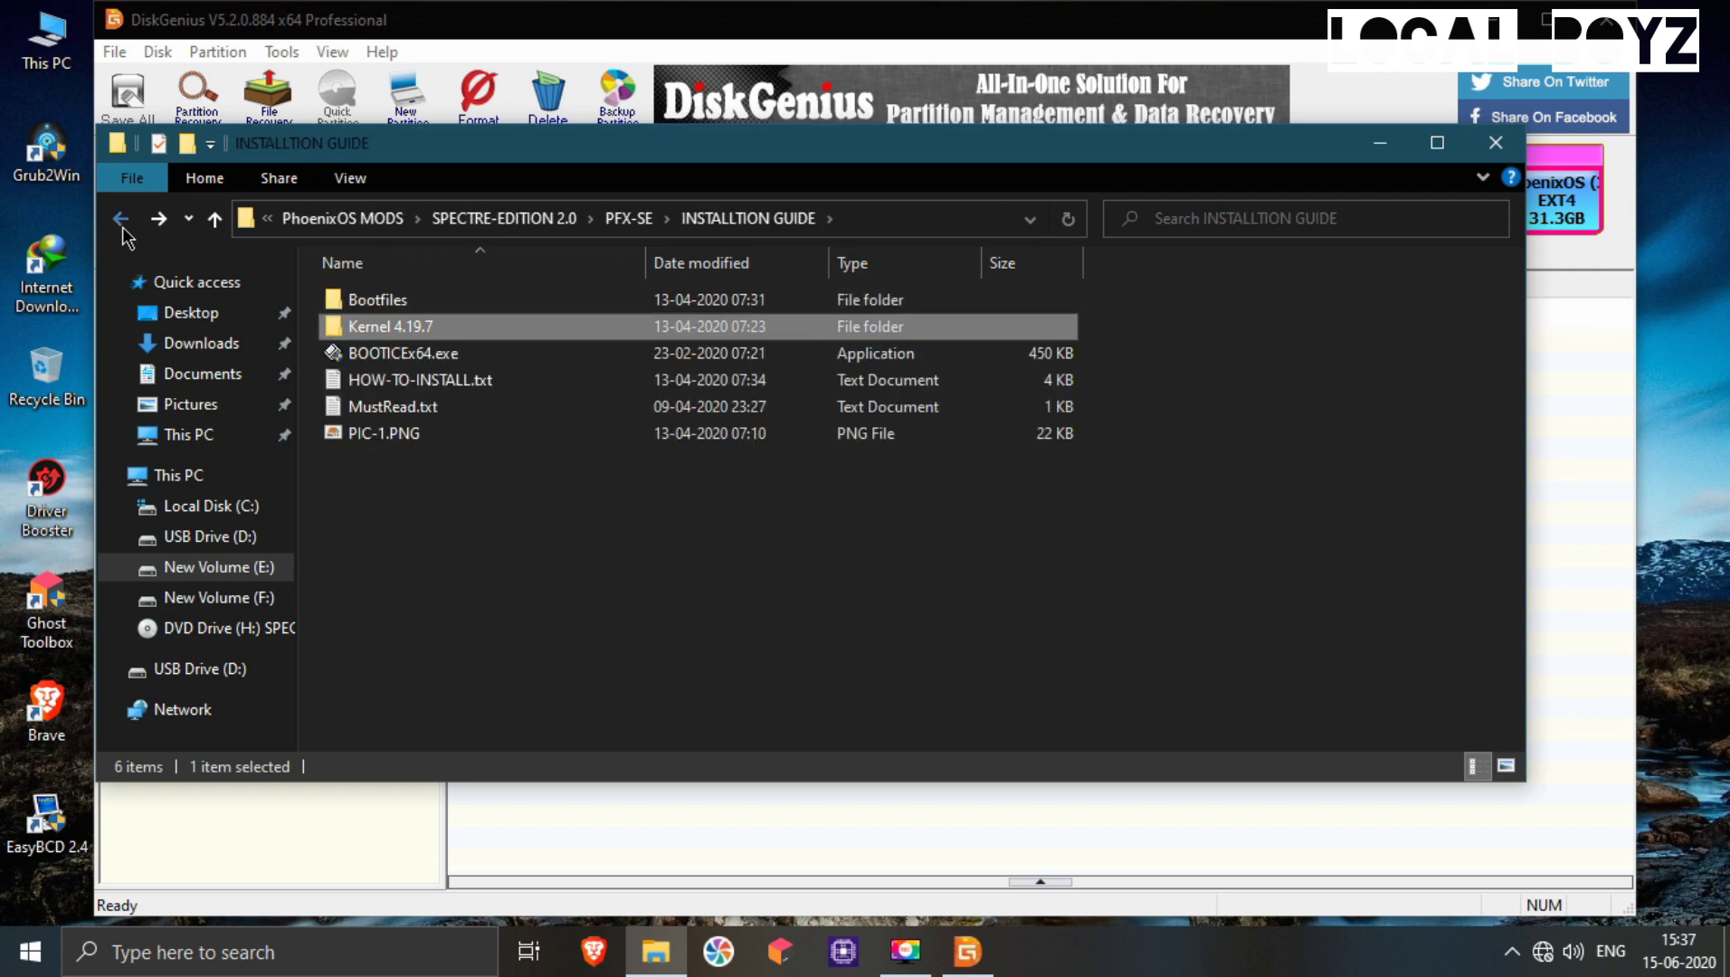
{"action": "left_click", "coordinate": [122, 229]}
{"action": "left_click", "coordinate": [119, 219]}
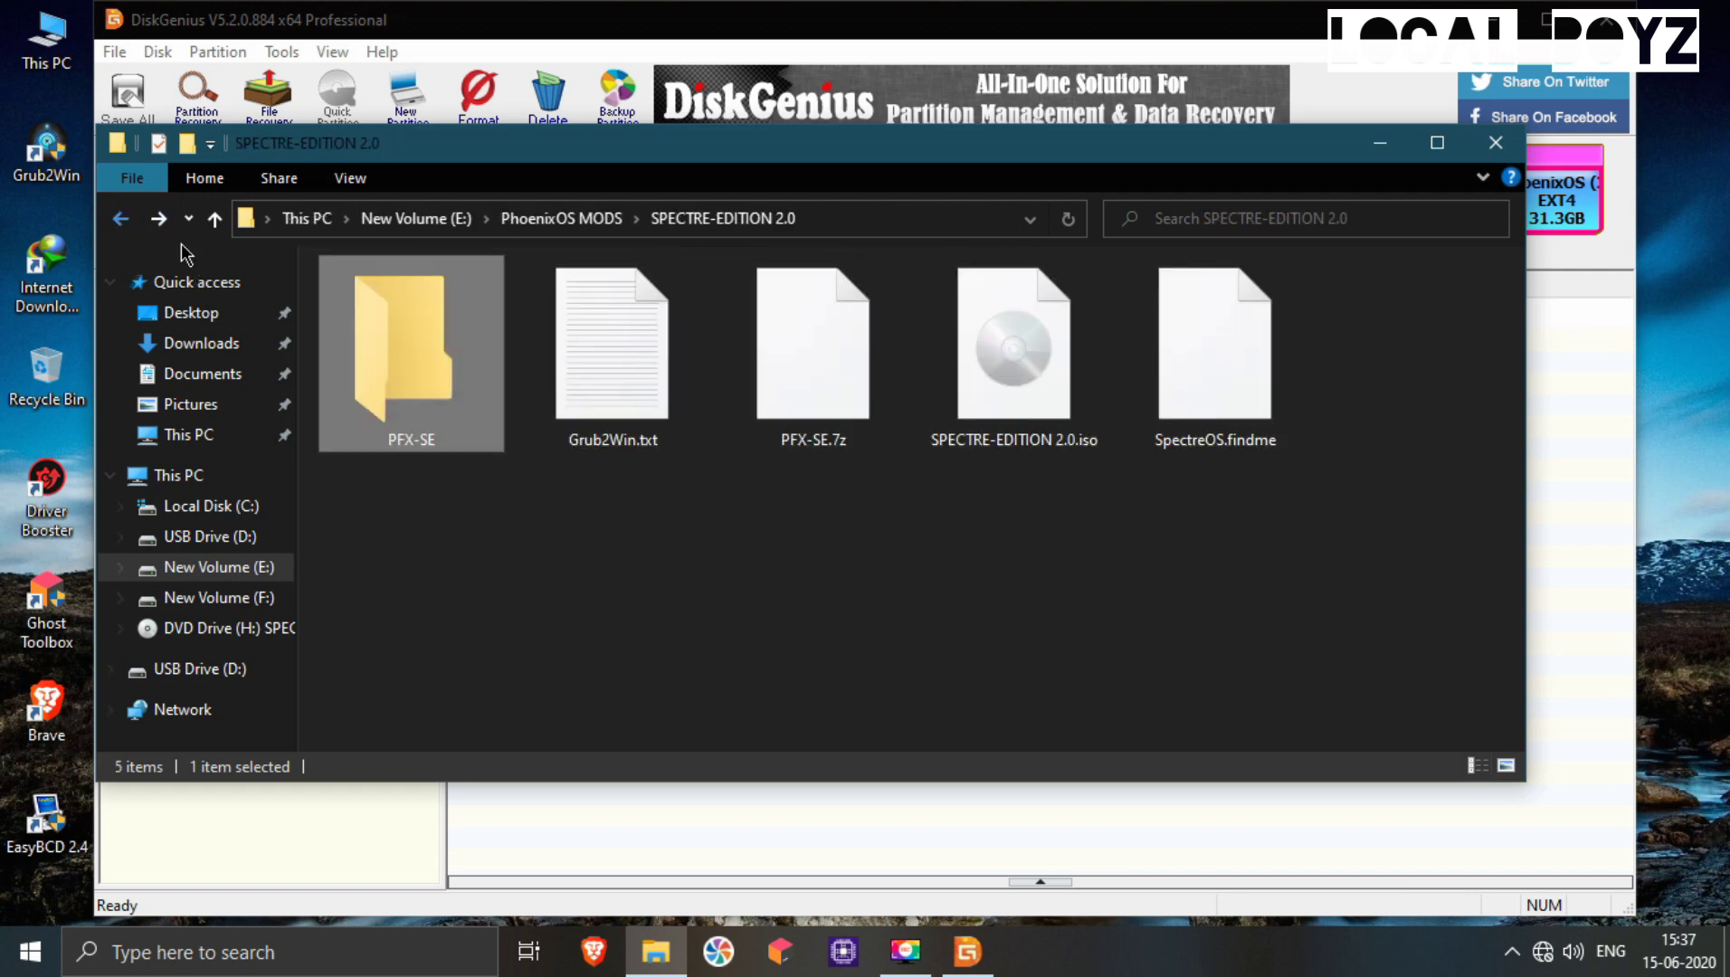
{"action": "left_click_drag", "start_coordinate": [1157, 346], "coordinate": [1582, 429]}
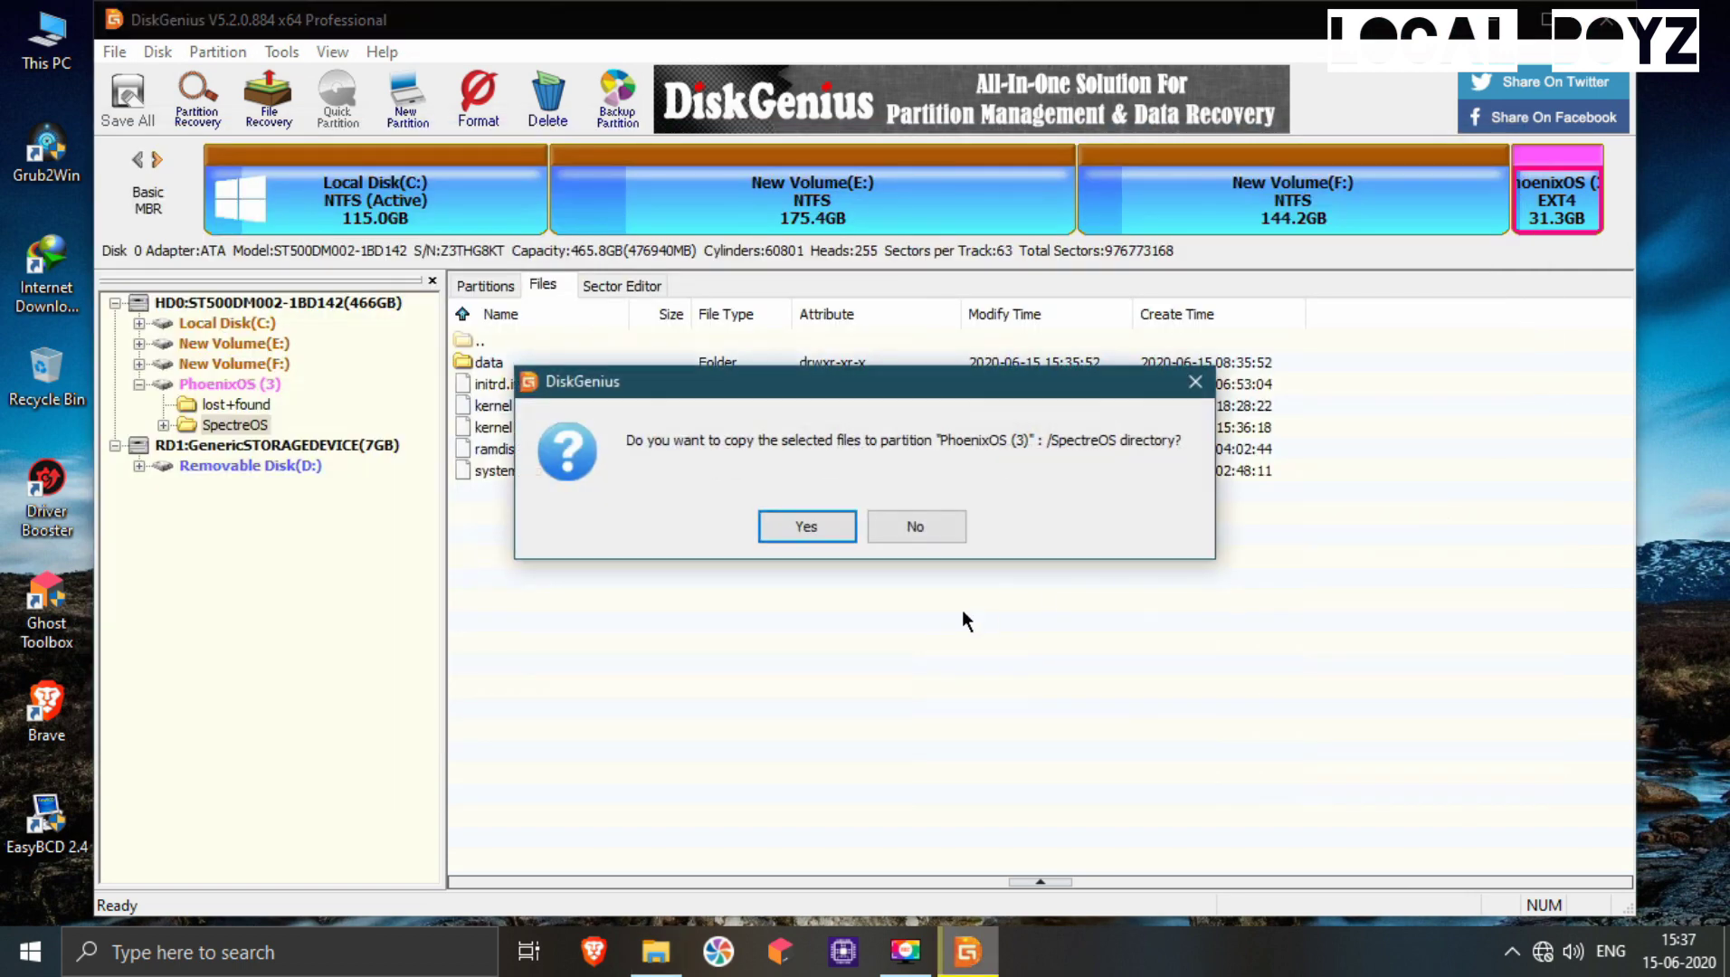
{"action": "left_click", "coordinate": [803, 525]}
{"action": "left_click", "coordinate": [1054, 674]}
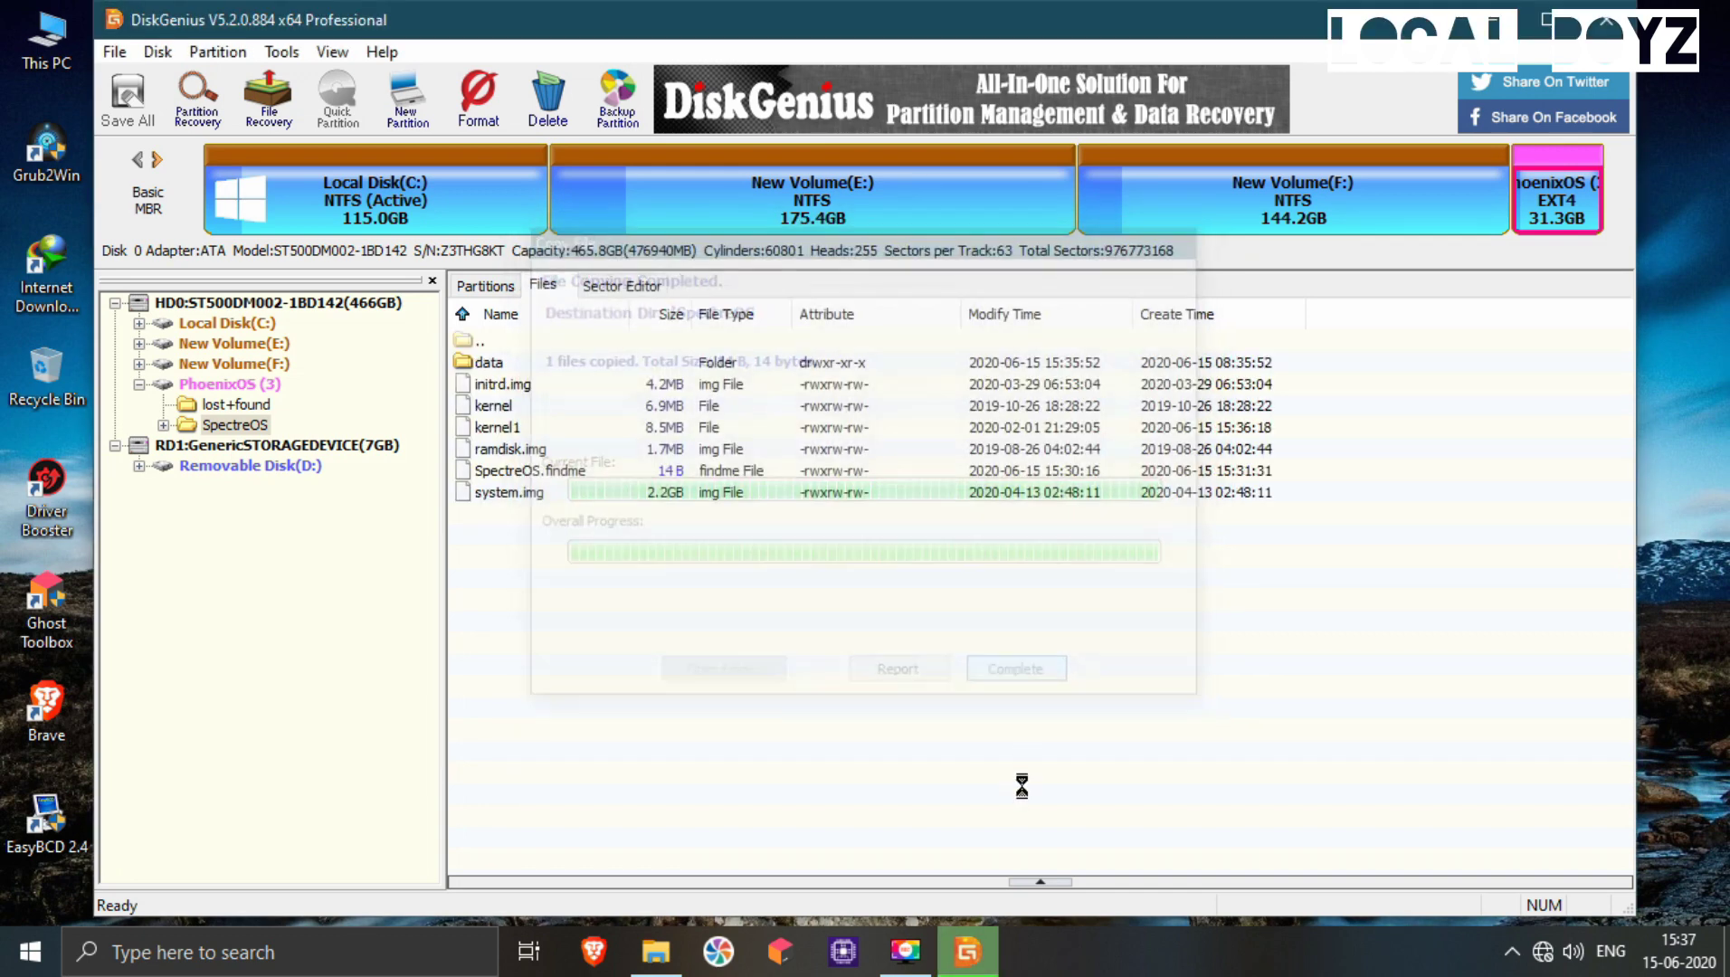
Close DiskGenius and return to the SPECTRE-EDITION 2.0 folder in File Explorer
{"action": "left_click", "coordinate": [656, 951]}
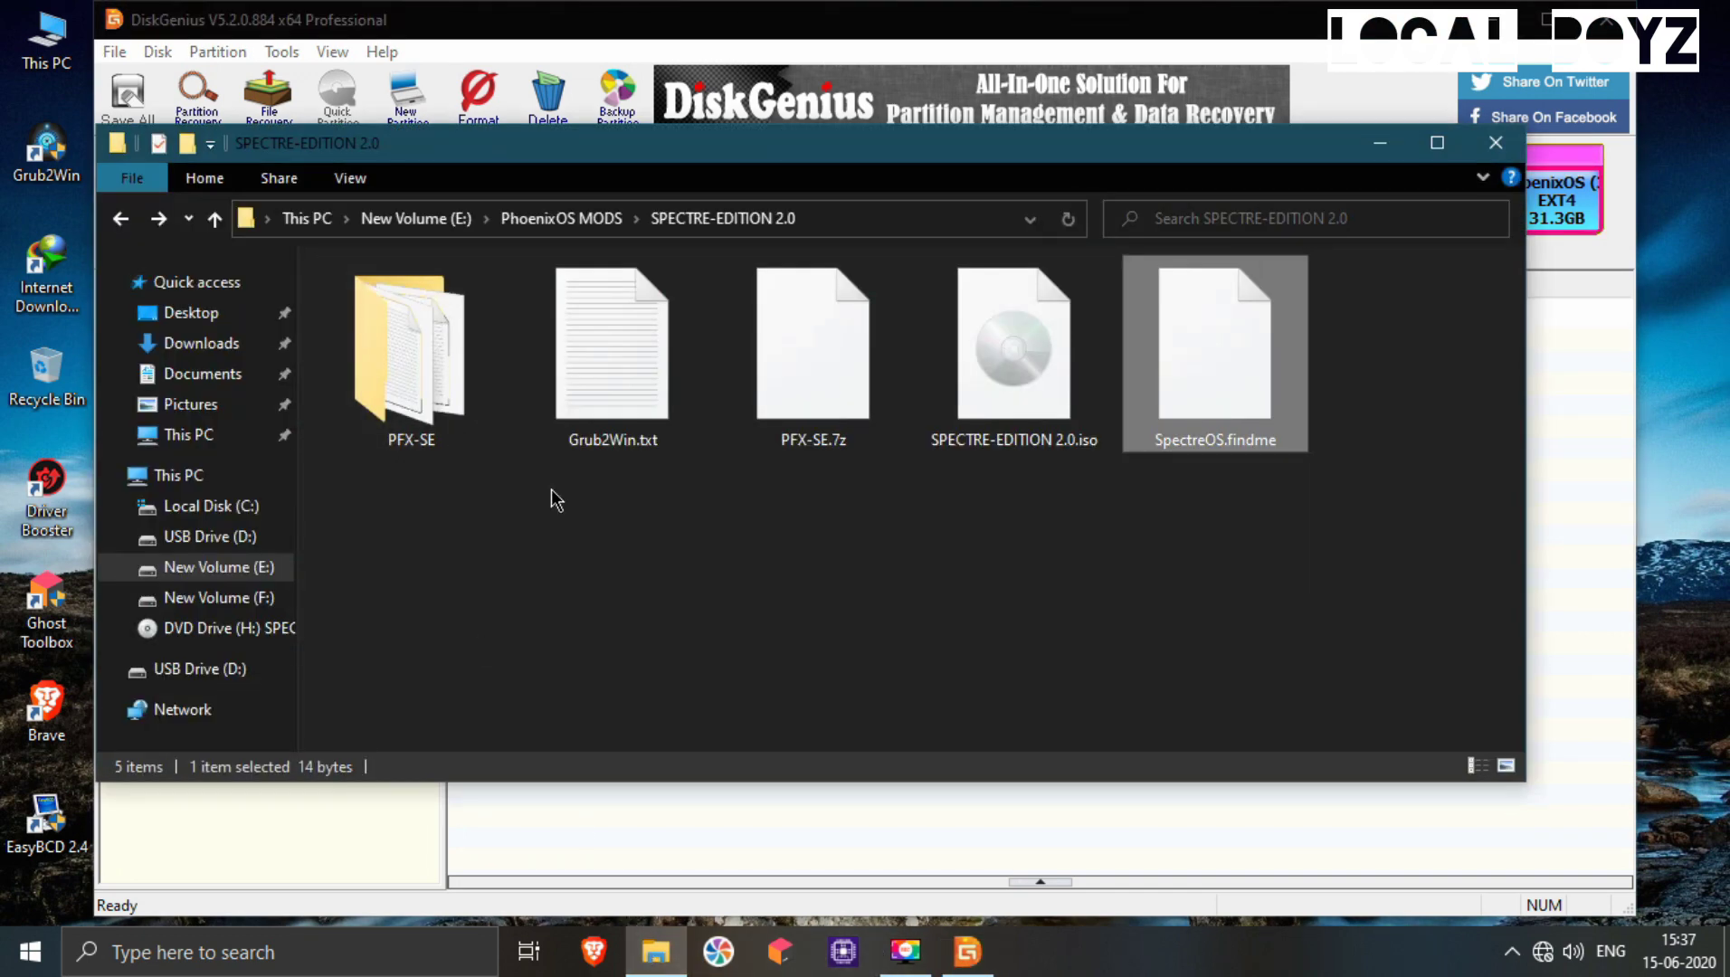
{"action": "left_click_drag", "start_coordinate": [722, 570], "coordinate": [797, 633]}
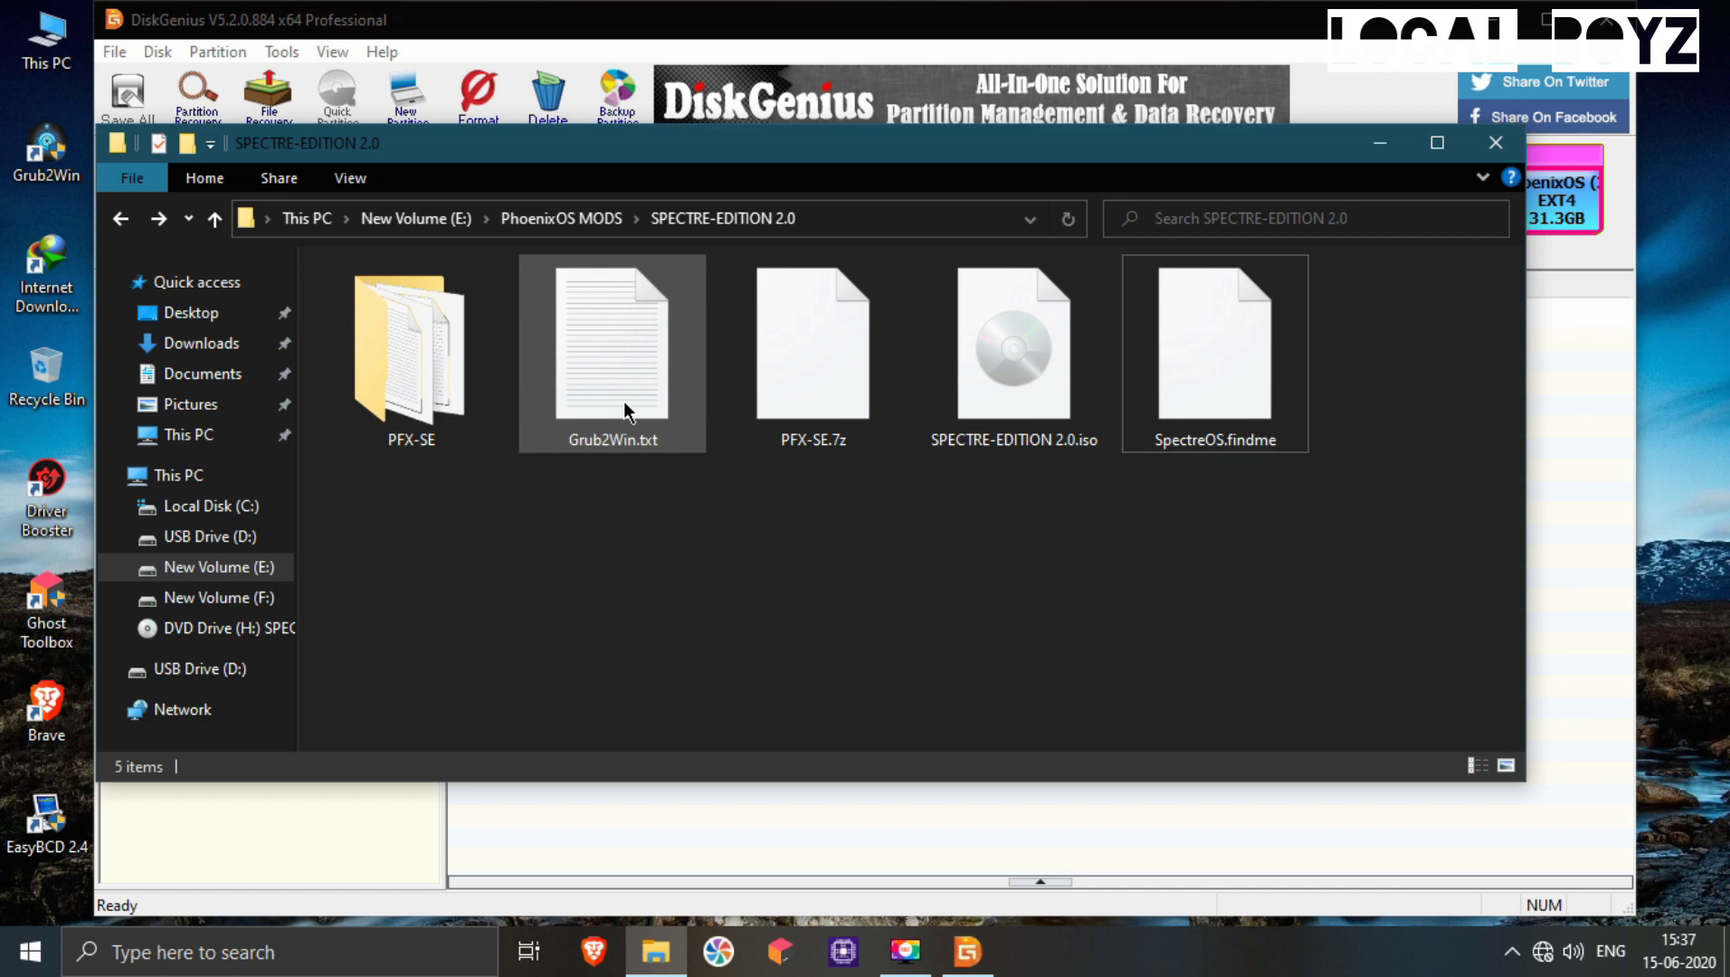
{"action": "left_click", "coordinate": [1391, 80]}
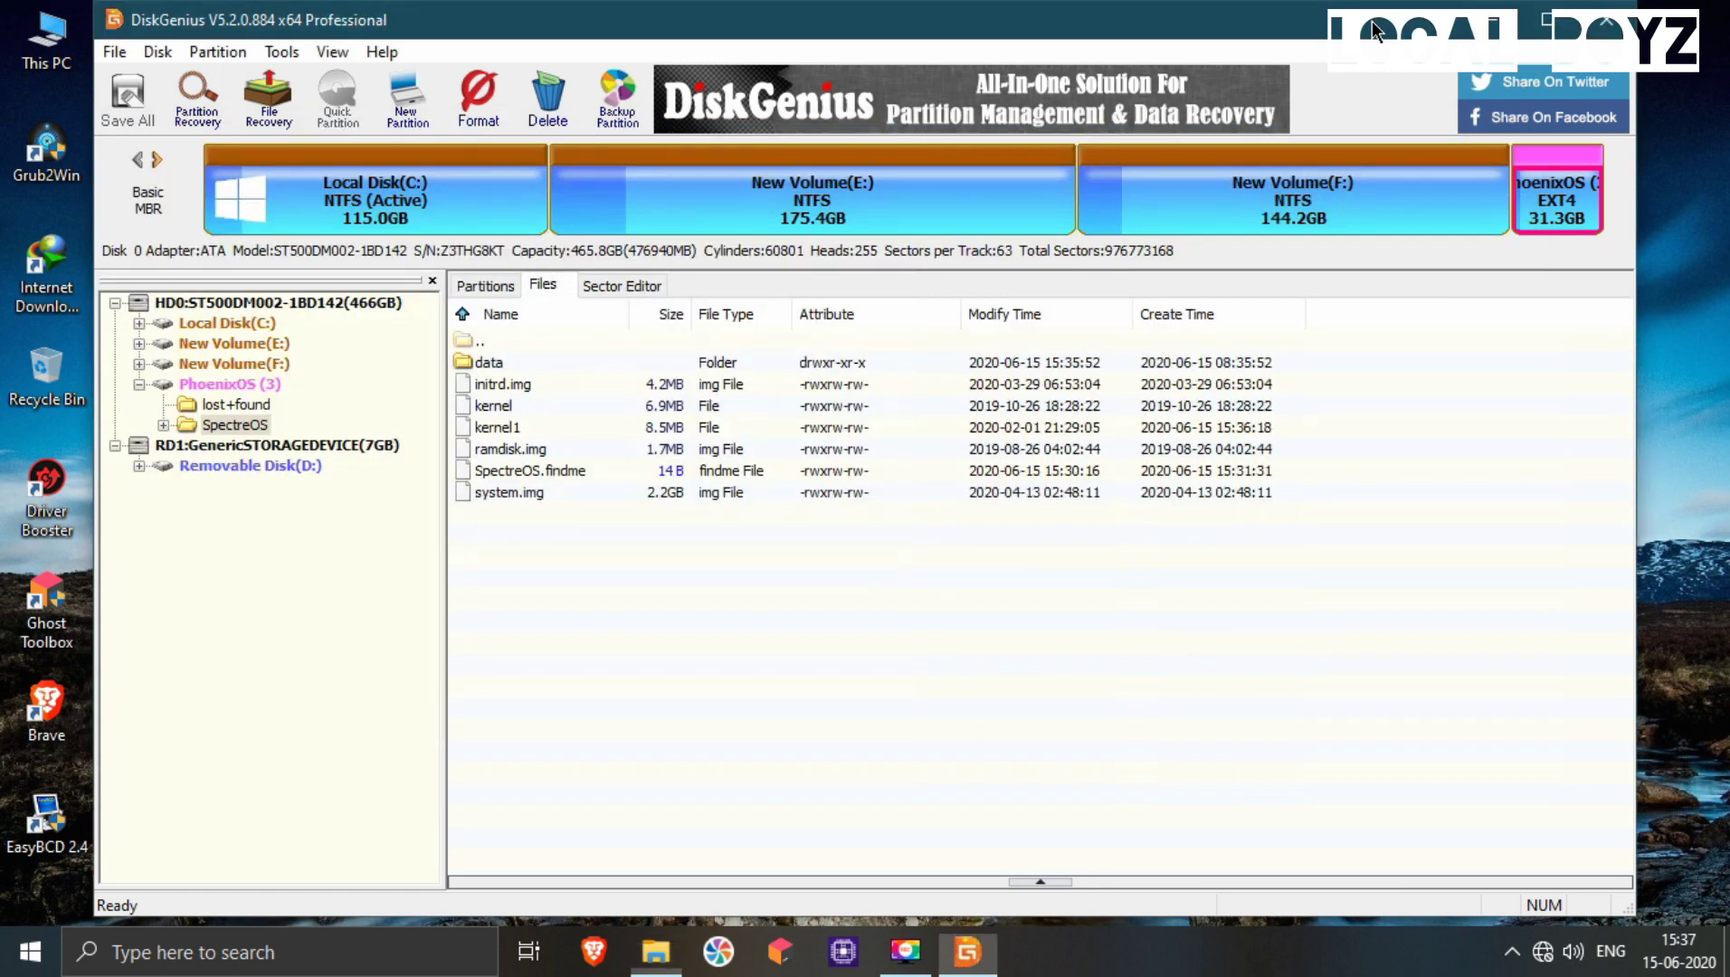
{"action": "left_click", "coordinate": [1591, 32]}
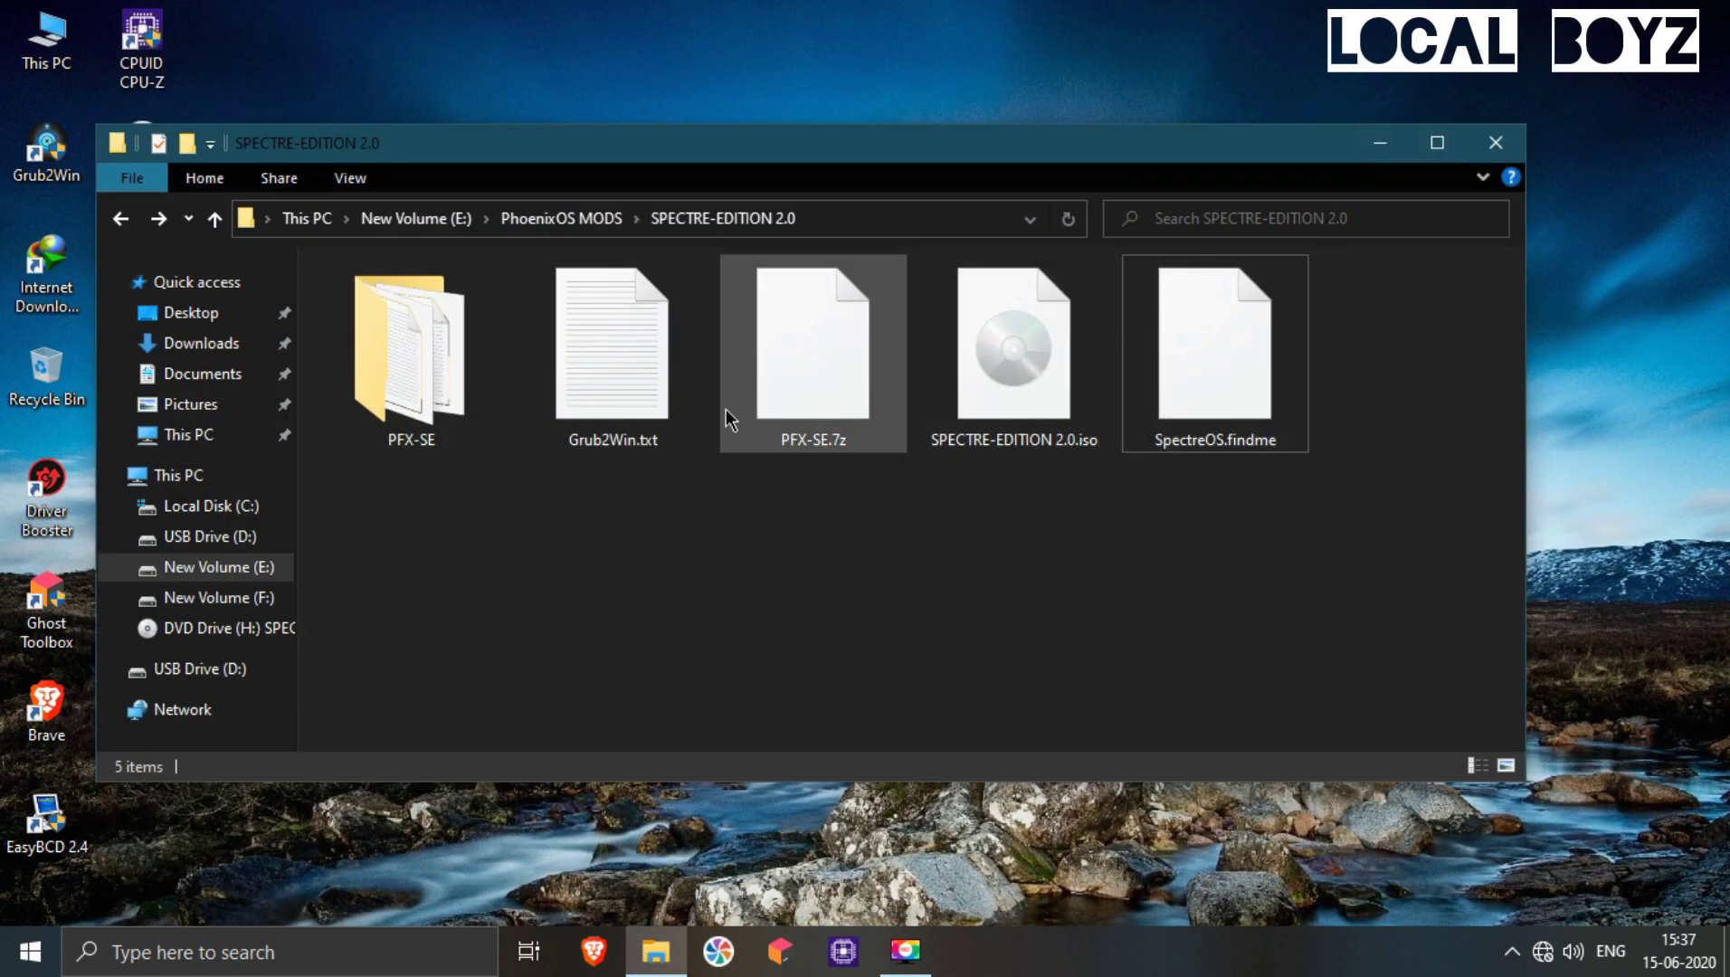
Open Grub2Win.txt in Notepad, copy its entire boot code, and close Notepad and File Explorer
{"action": "double_click", "coordinate": [661, 442]}
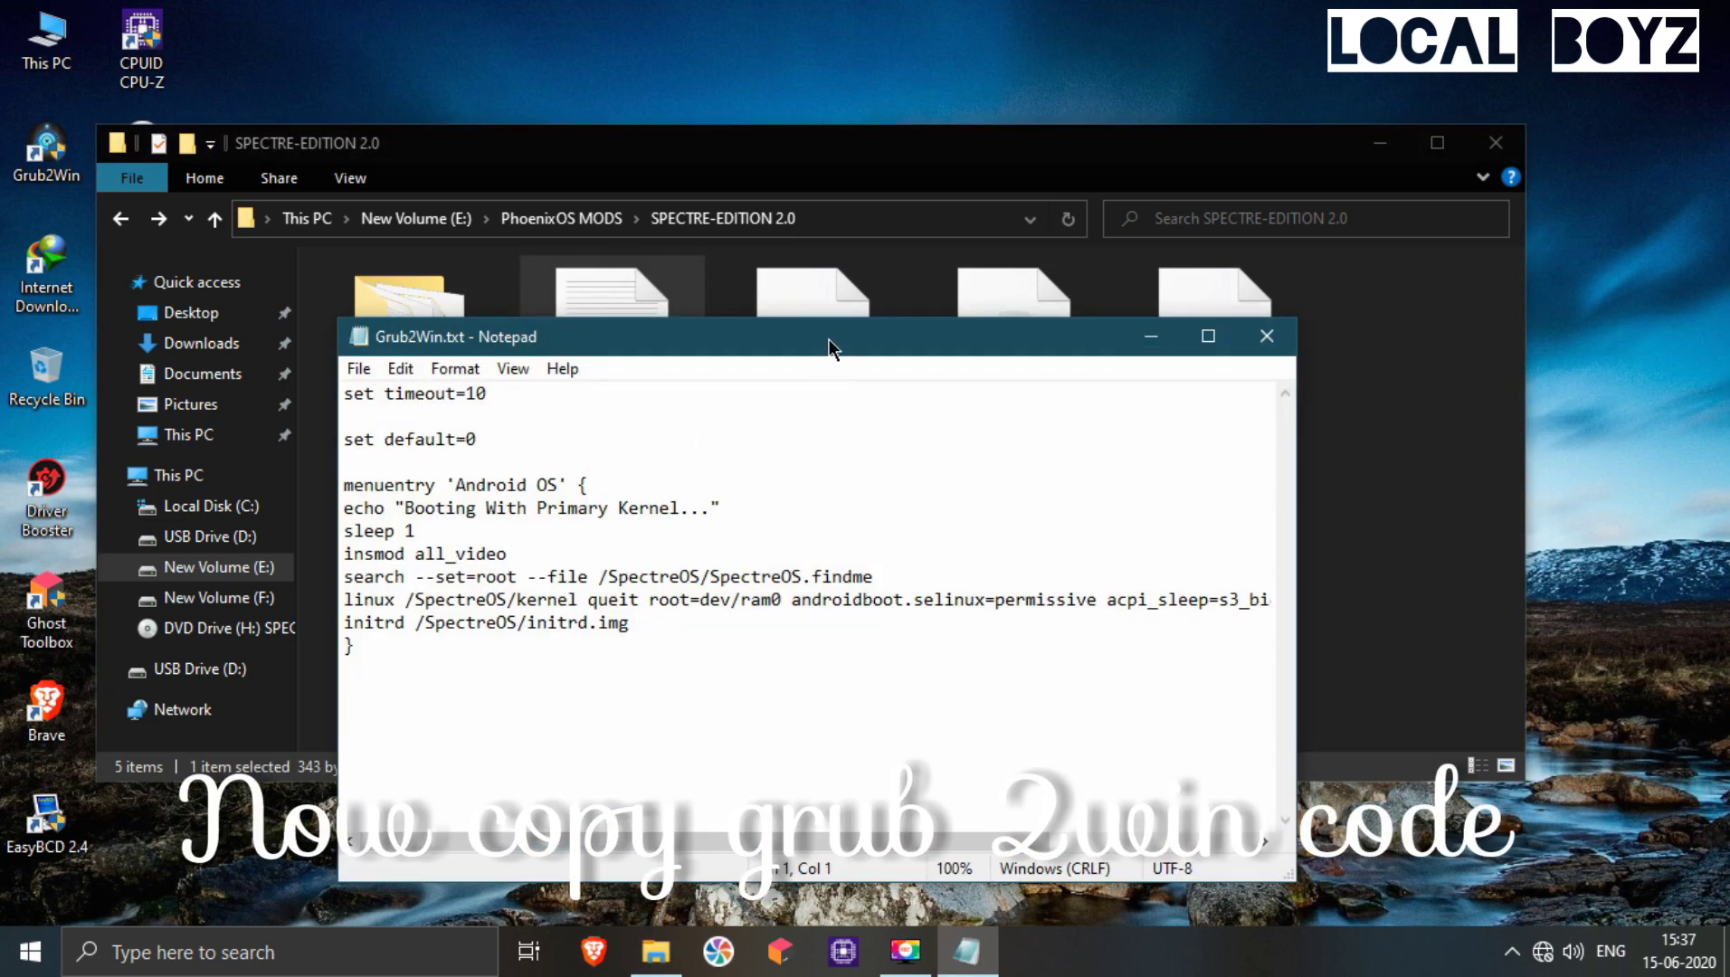
{"action": "double_click", "coordinate": [828, 337]}
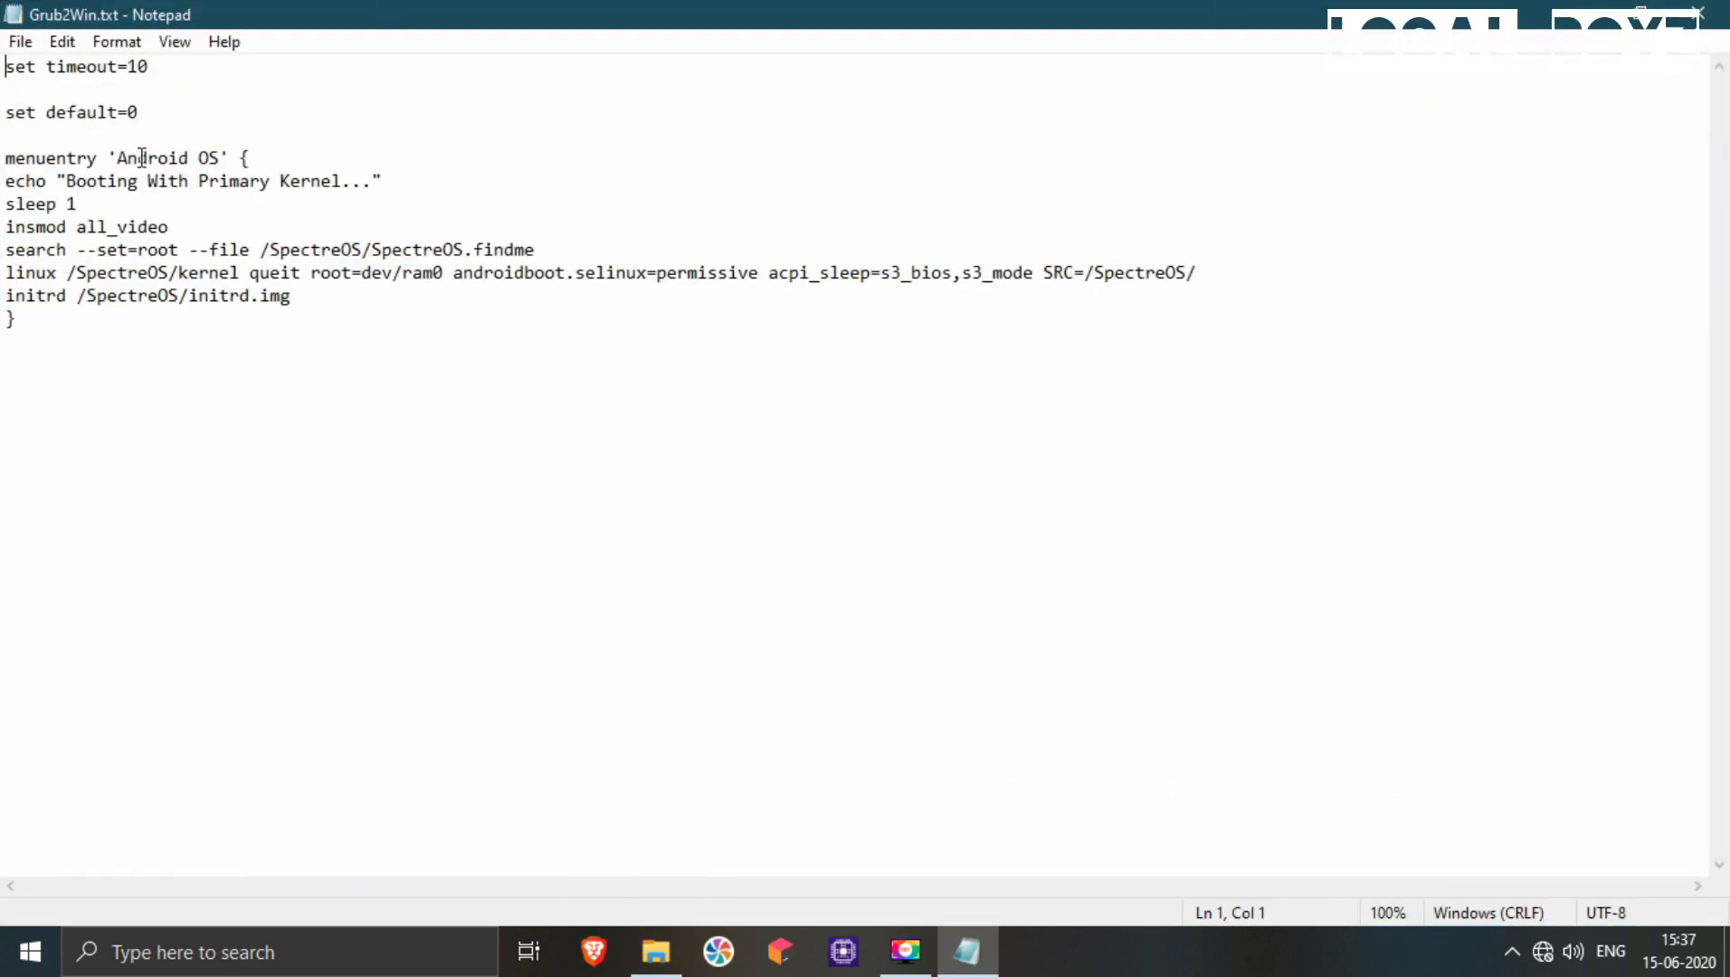
{"action": "right_click", "coordinate": [455, 461]}
{"action": "left_click", "coordinate": [523, 636]}
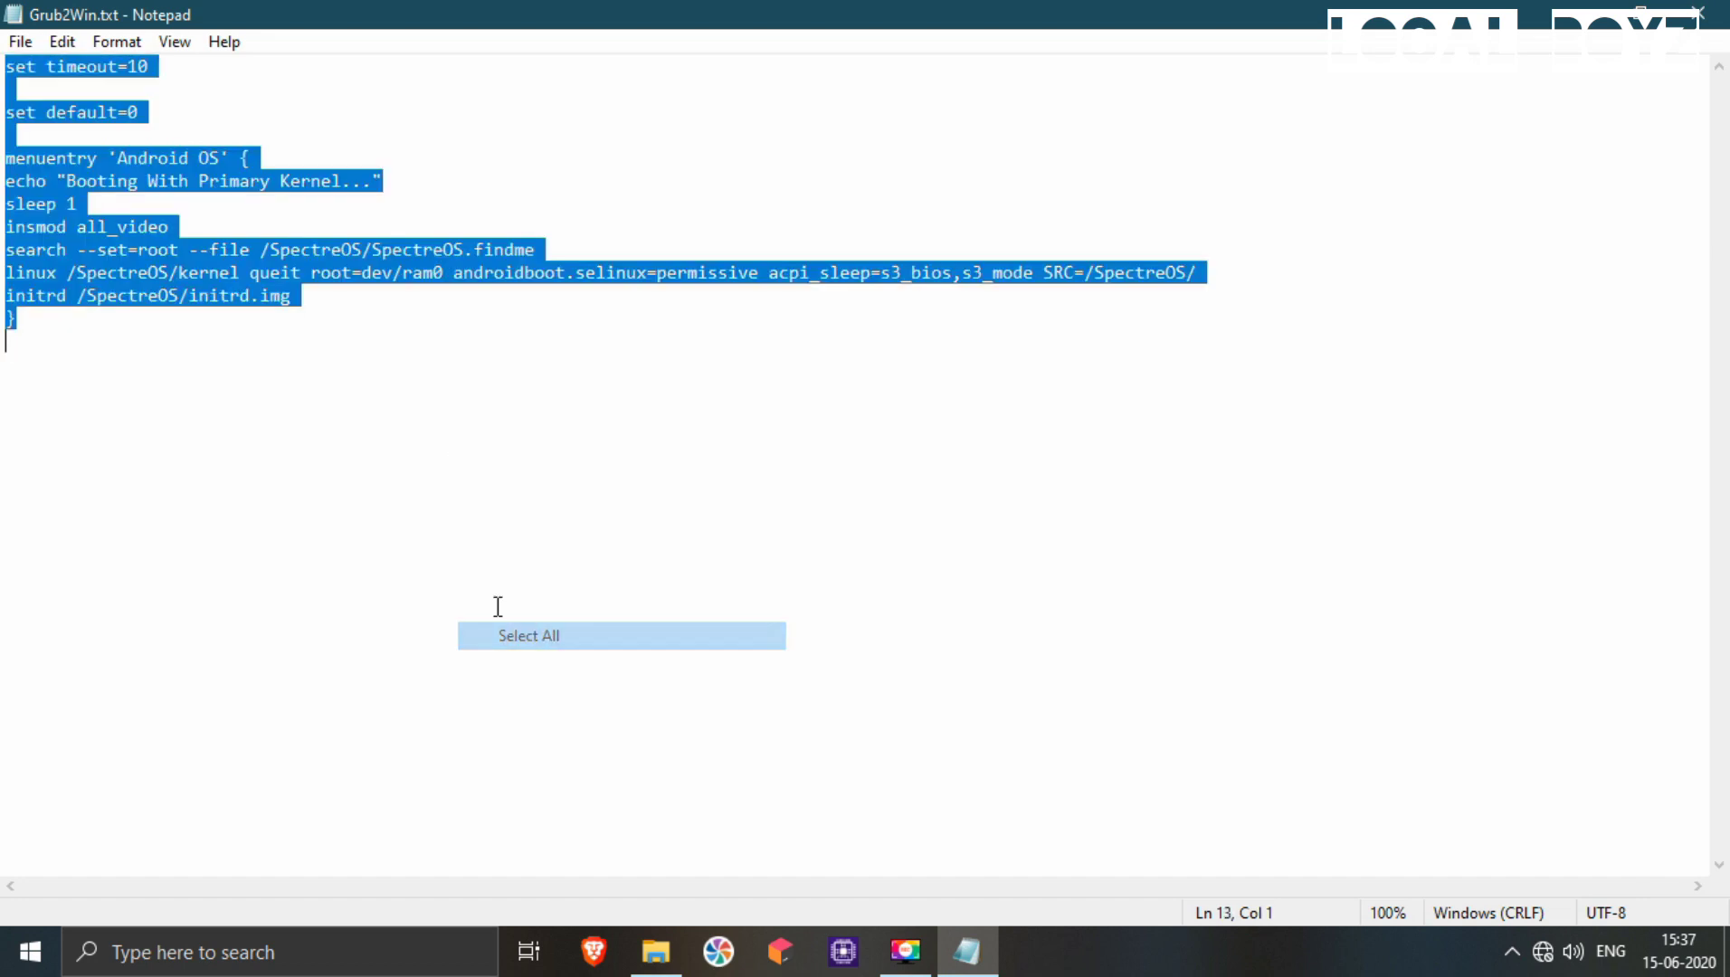
{"action": "right_click", "coordinate": [35, 222]}
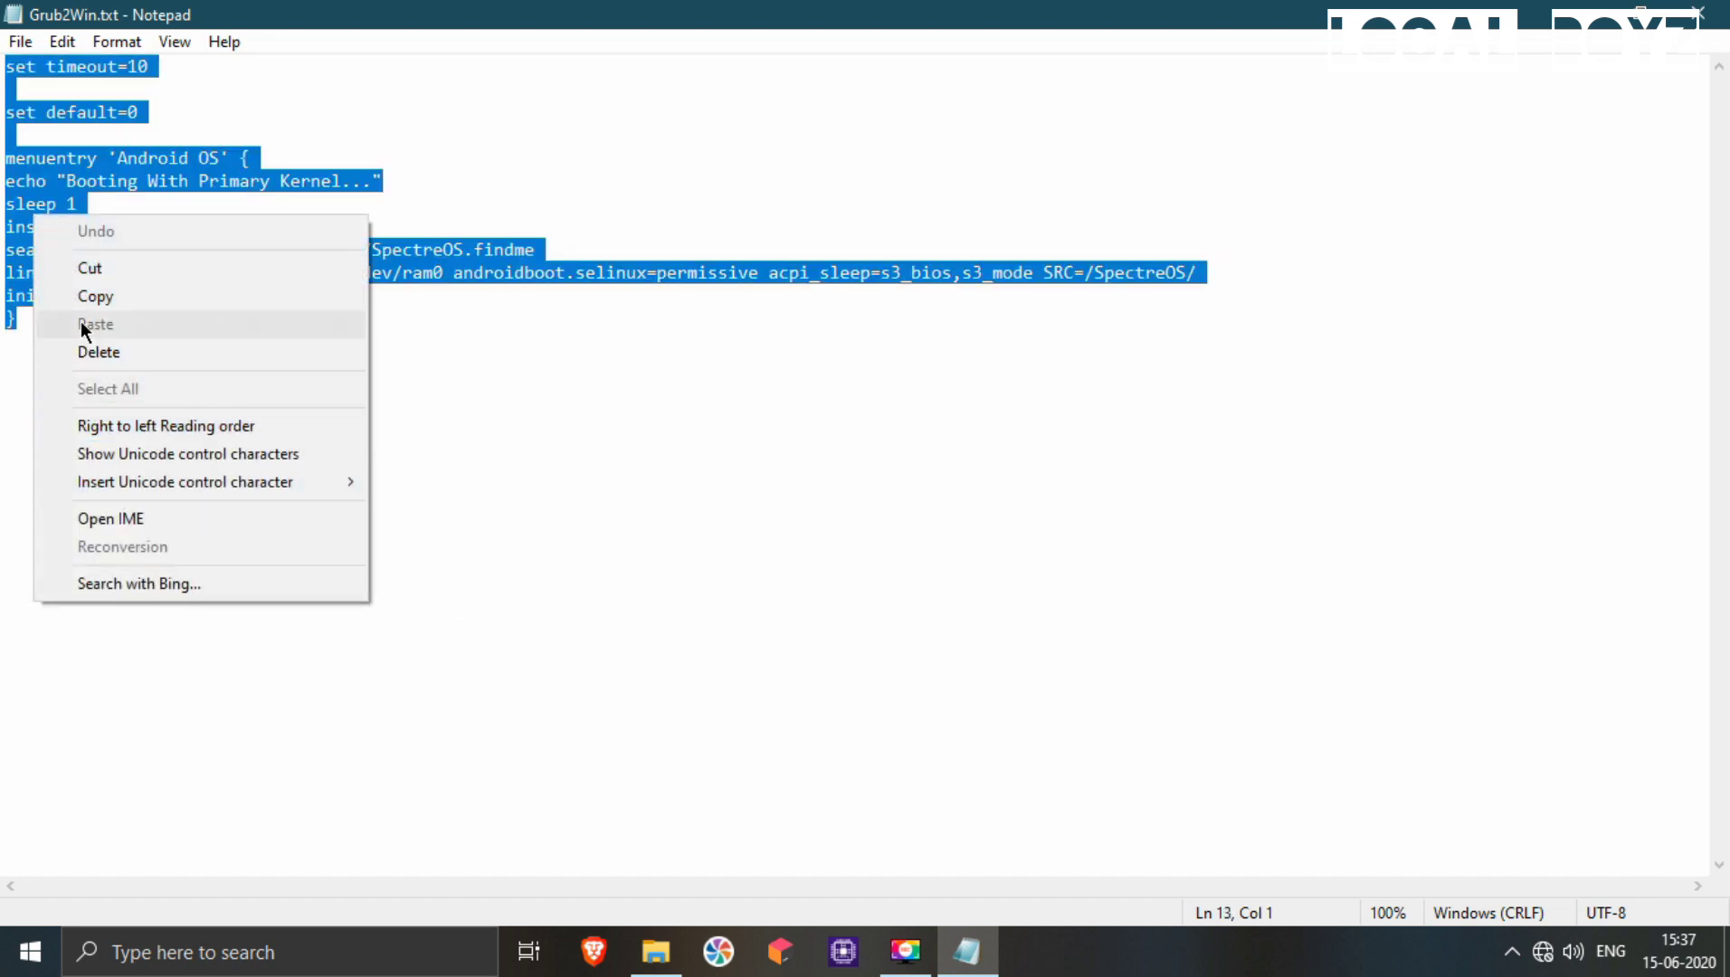
{"action": "left_click", "coordinate": [80, 300]}
{"action": "left_click", "coordinate": [1698, 12]}
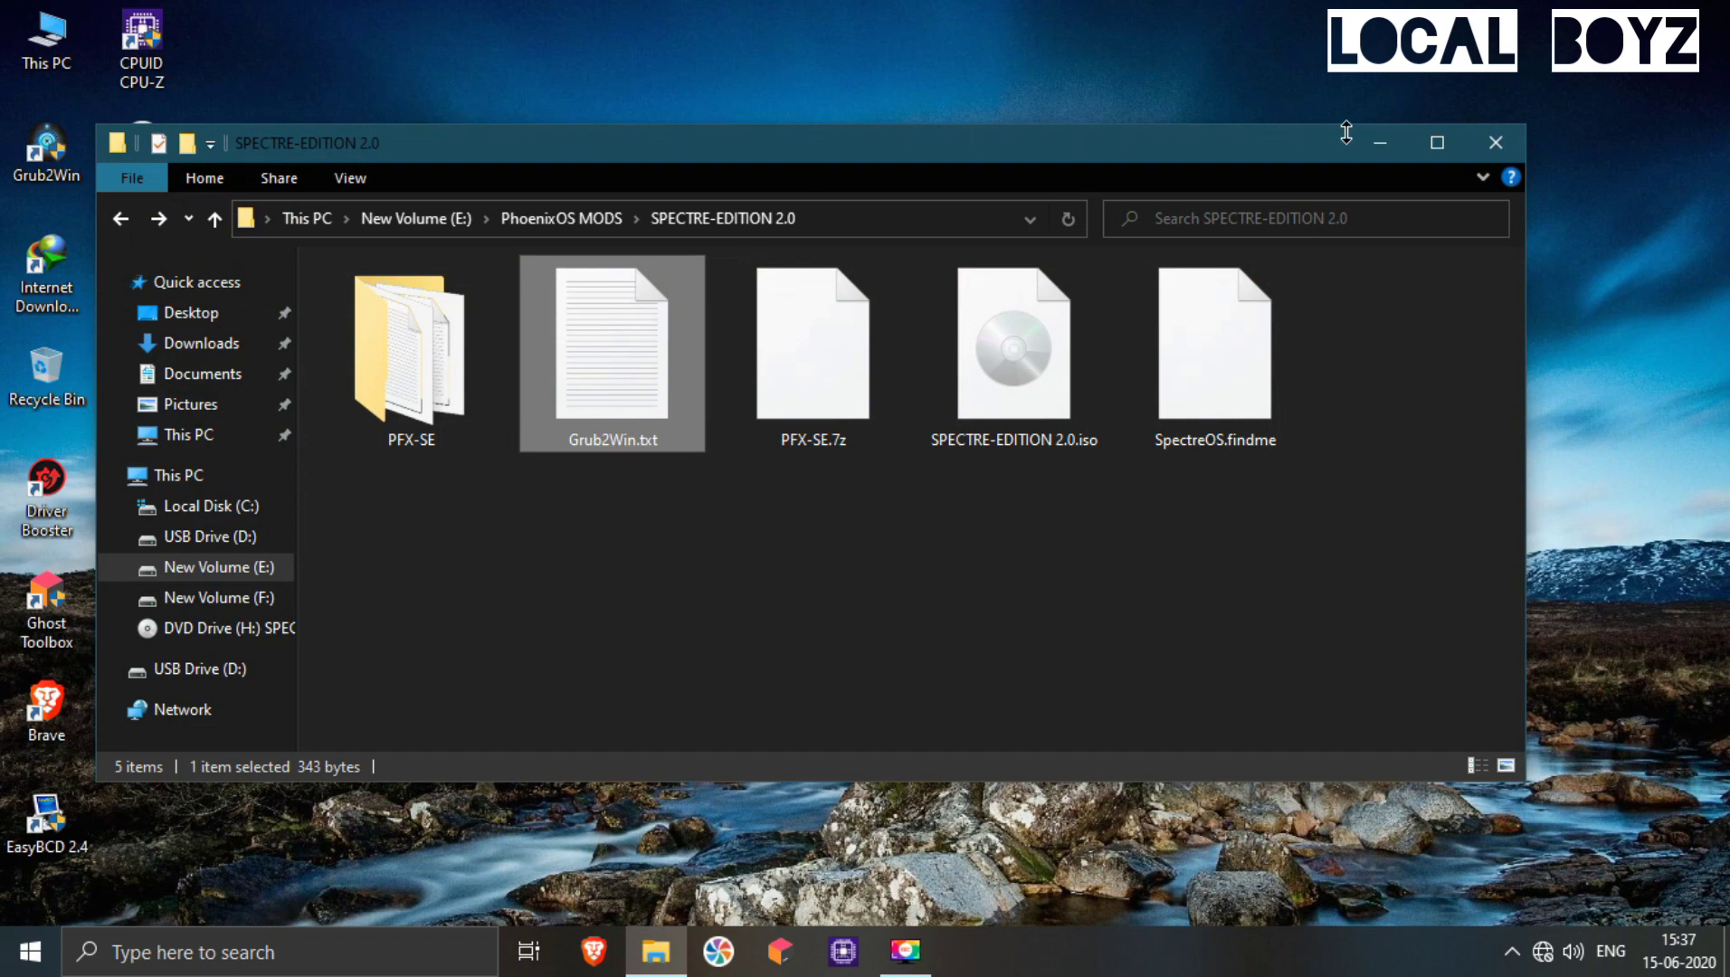
{"action": "left_click", "coordinate": [1519, 144]}
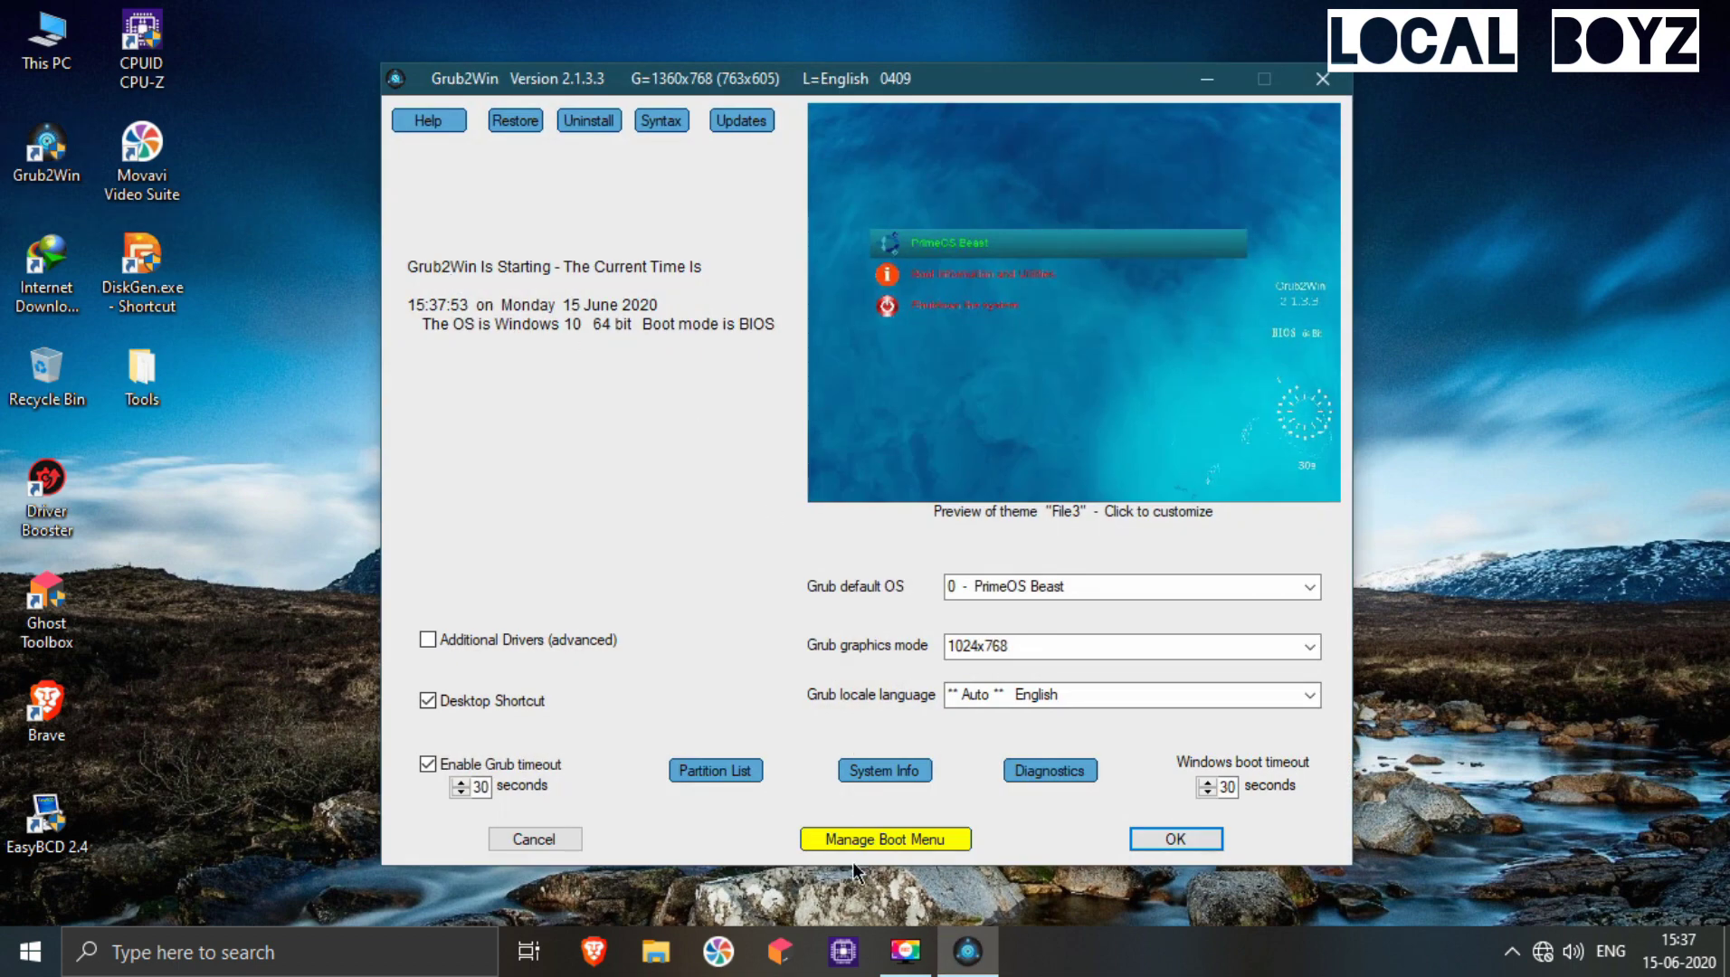
Open the boot menu configuration in Grub2Win and delete the PrimeOS Beast entry
{"action": "left_click", "coordinate": [855, 840]}
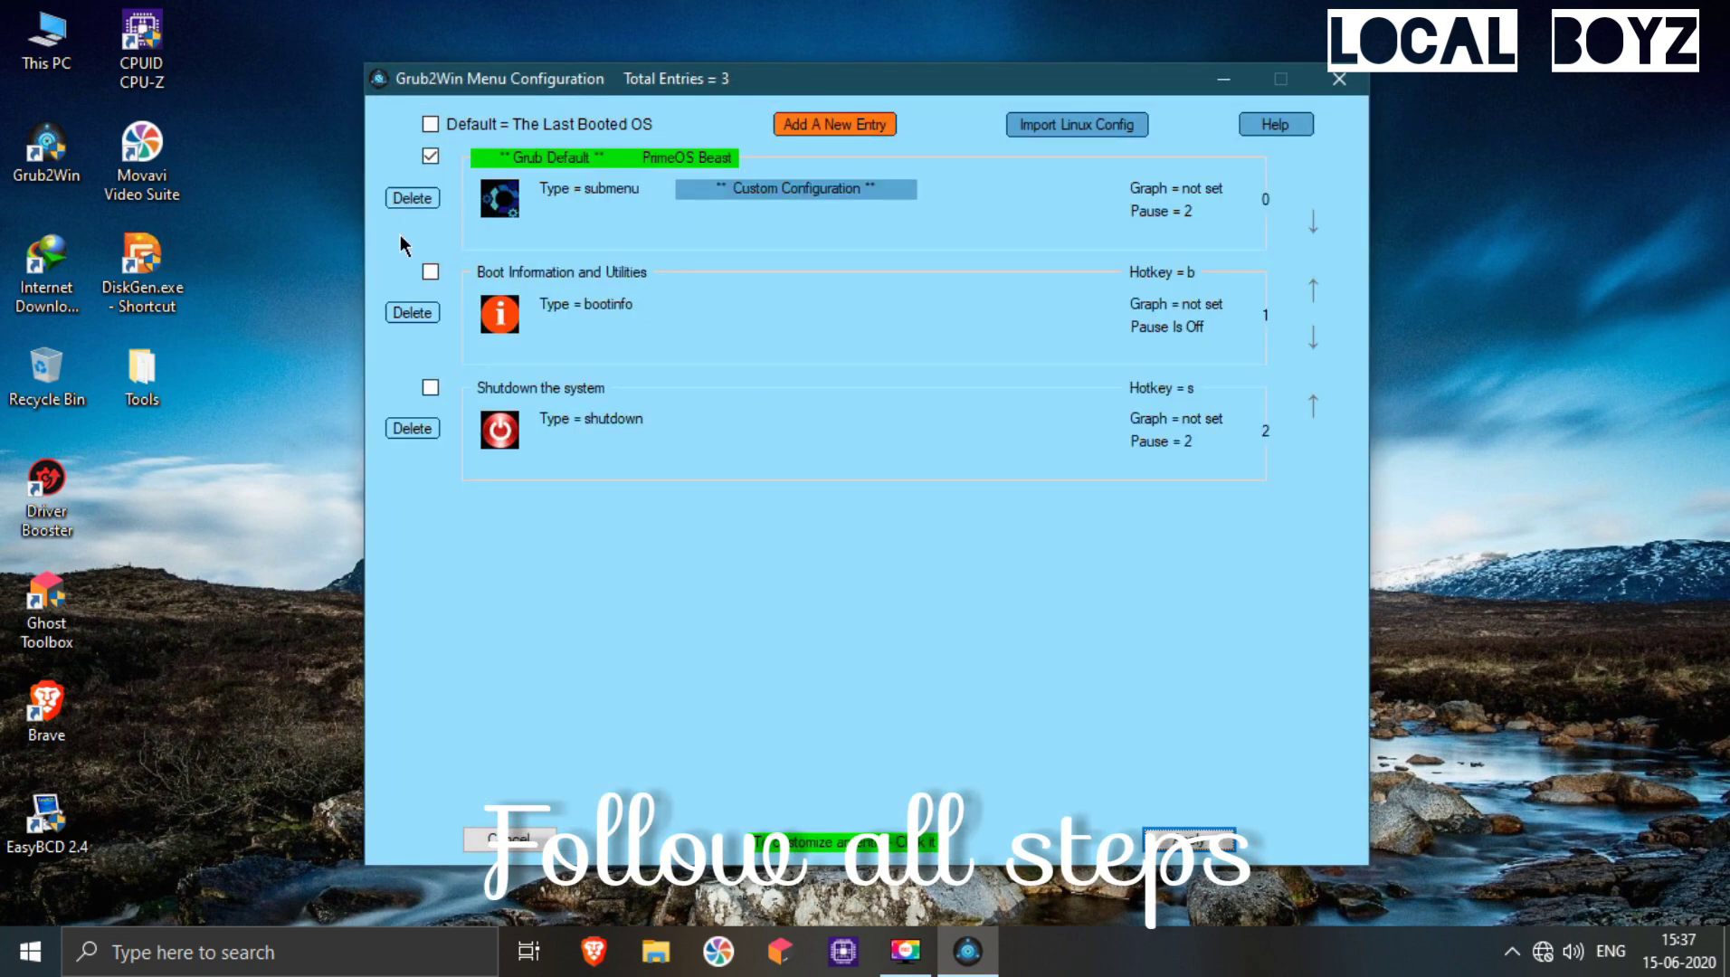
{"action": "left_click", "coordinate": [413, 197]}
{"action": "left_click", "coordinate": [905, 570]}
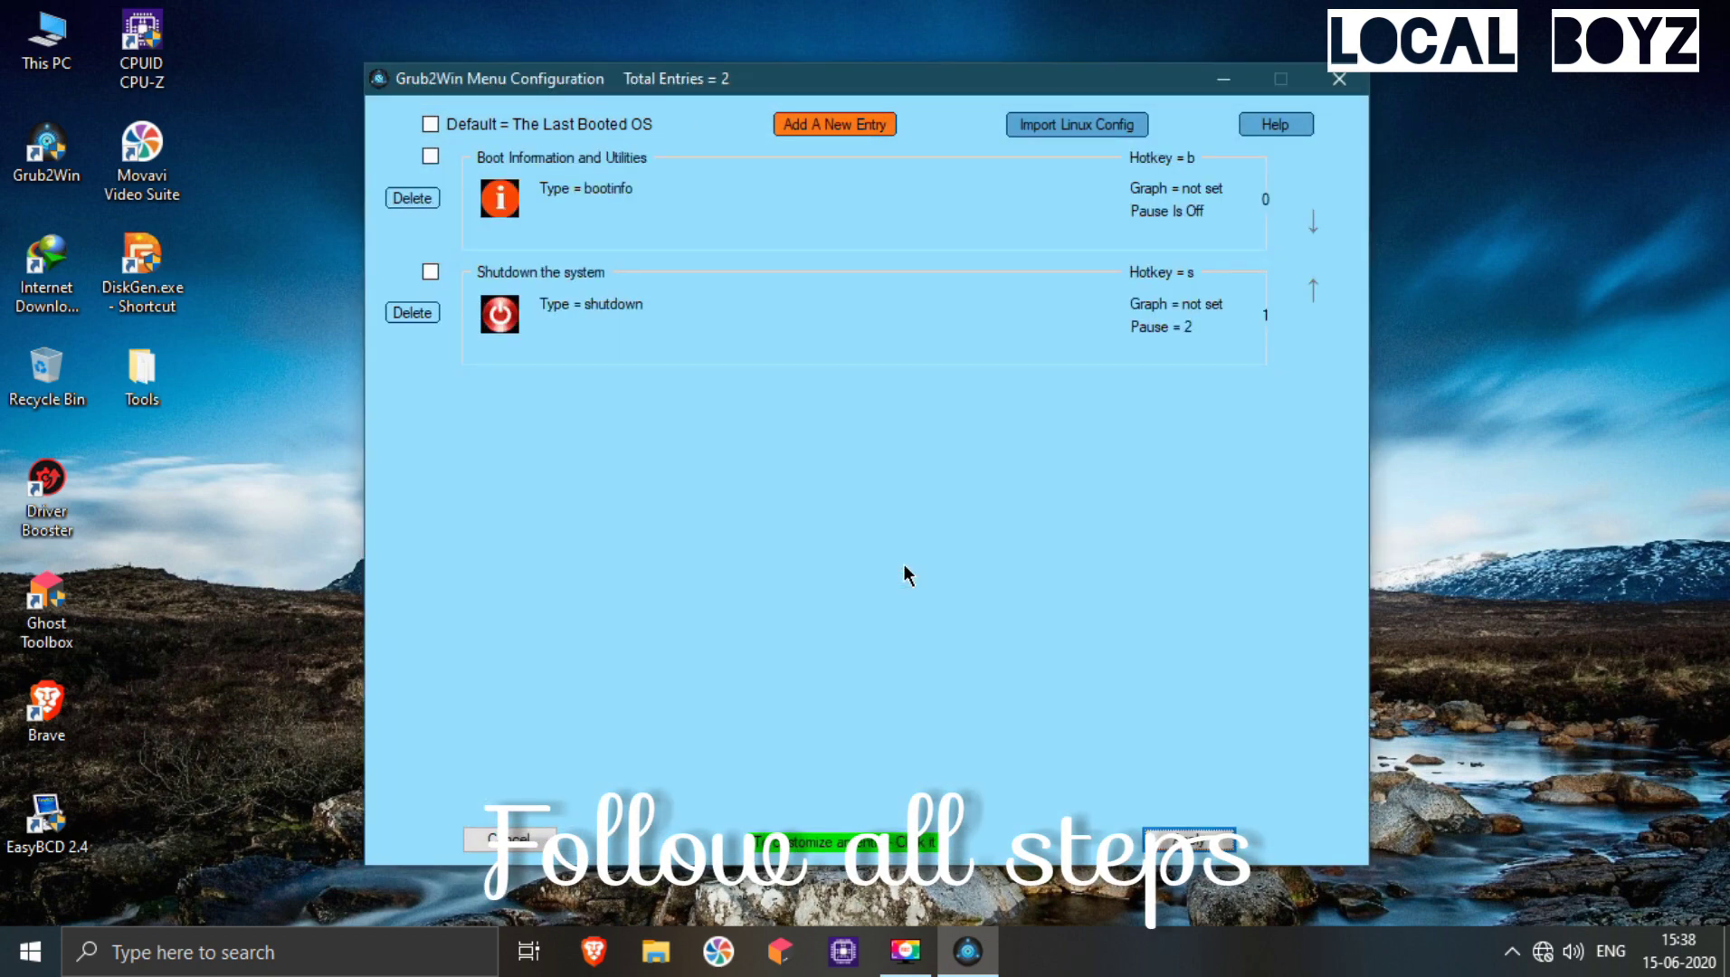
Add a new boot menu entry of type submenu with the title SpectreOS V2.0
{"action": "left_click", "coordinate": [821, 129]}
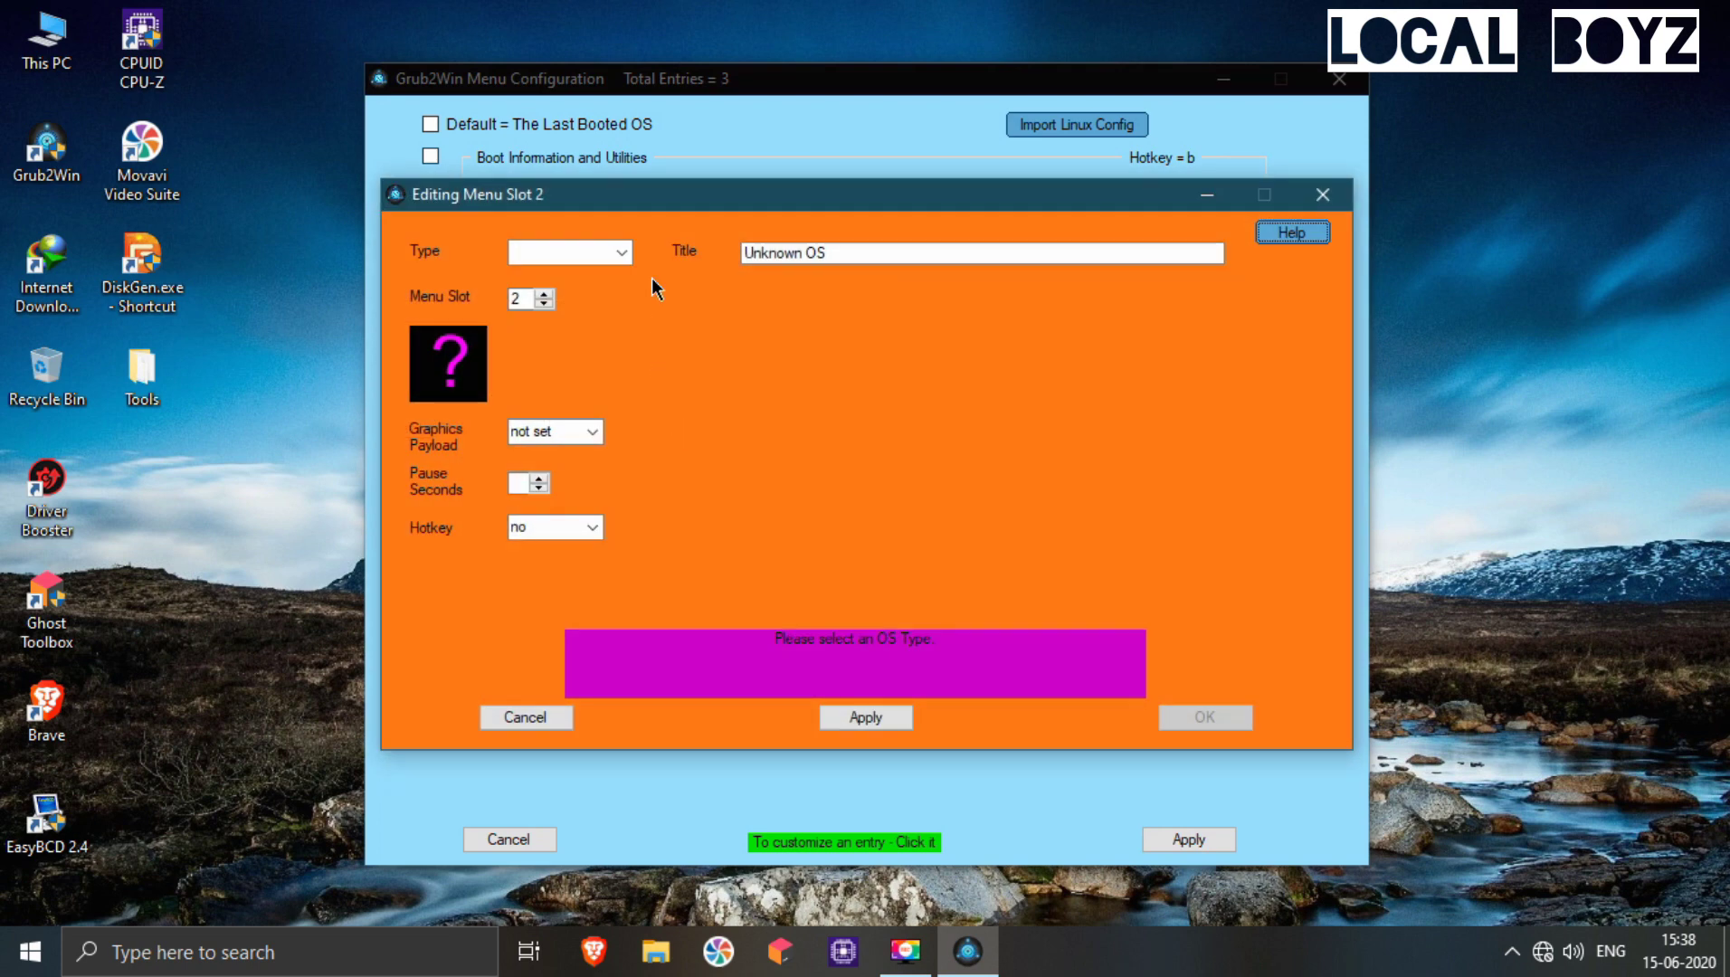
{"action": "left_click", "coordinate": [620, 253]}
{"action": "left_click", "coordinate": [555, 493]}
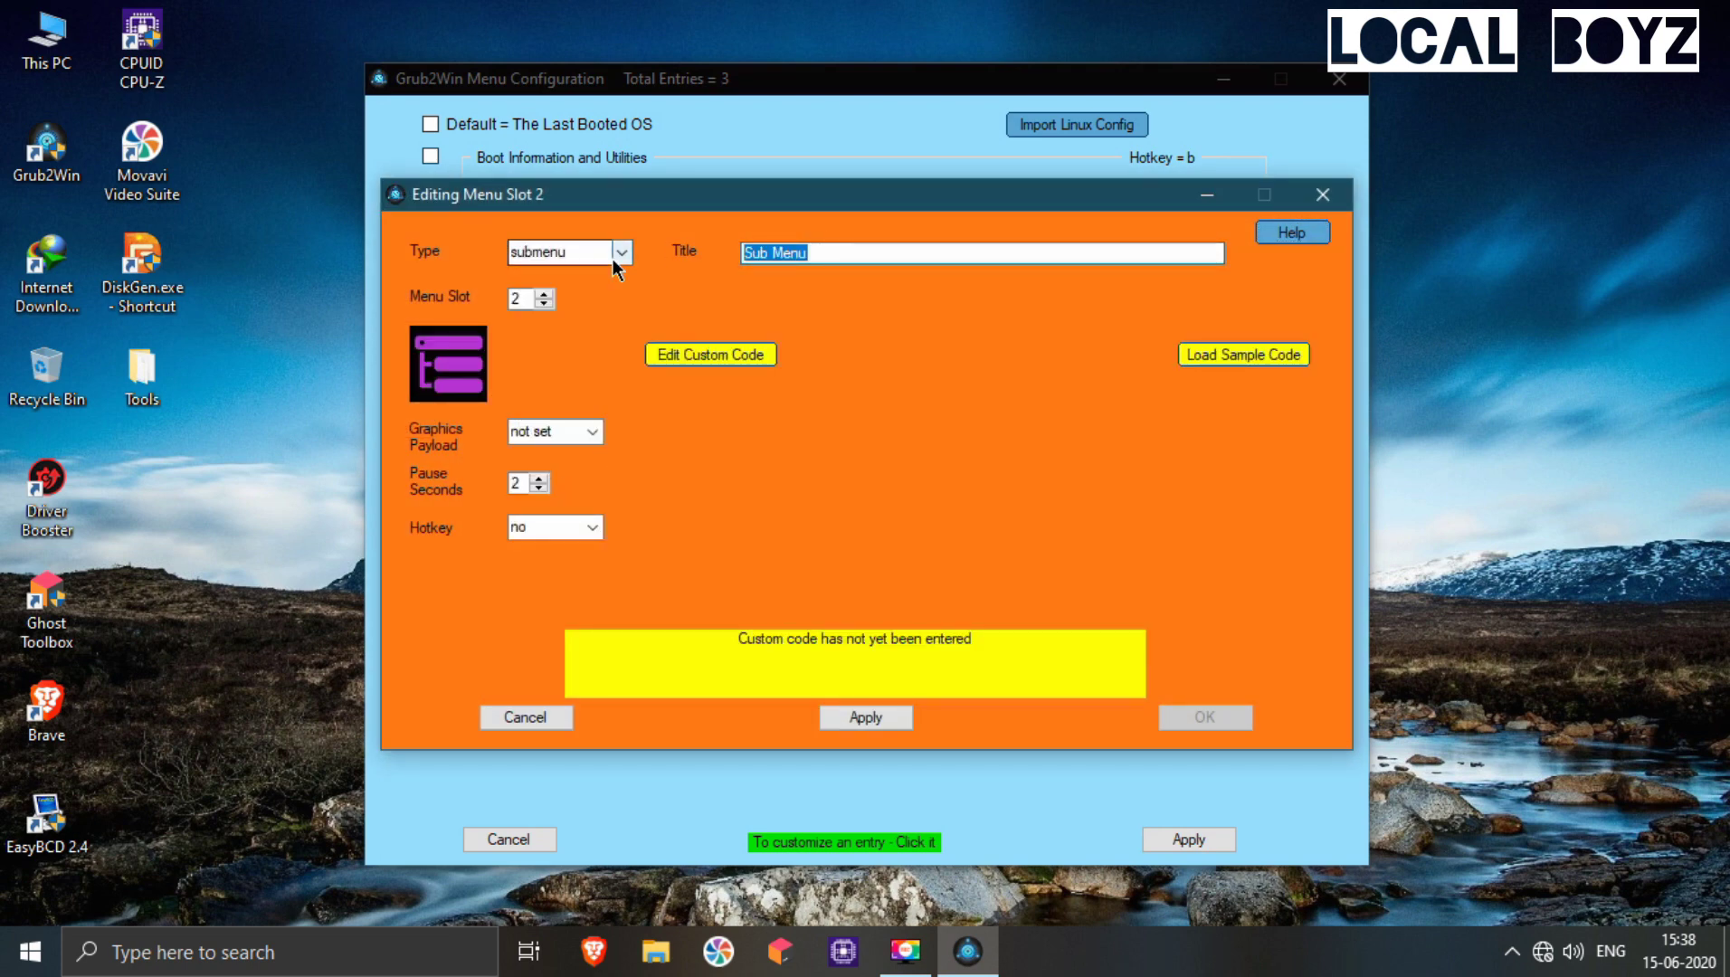
{"action": "type", "text": "SpectreOS V2.0"}
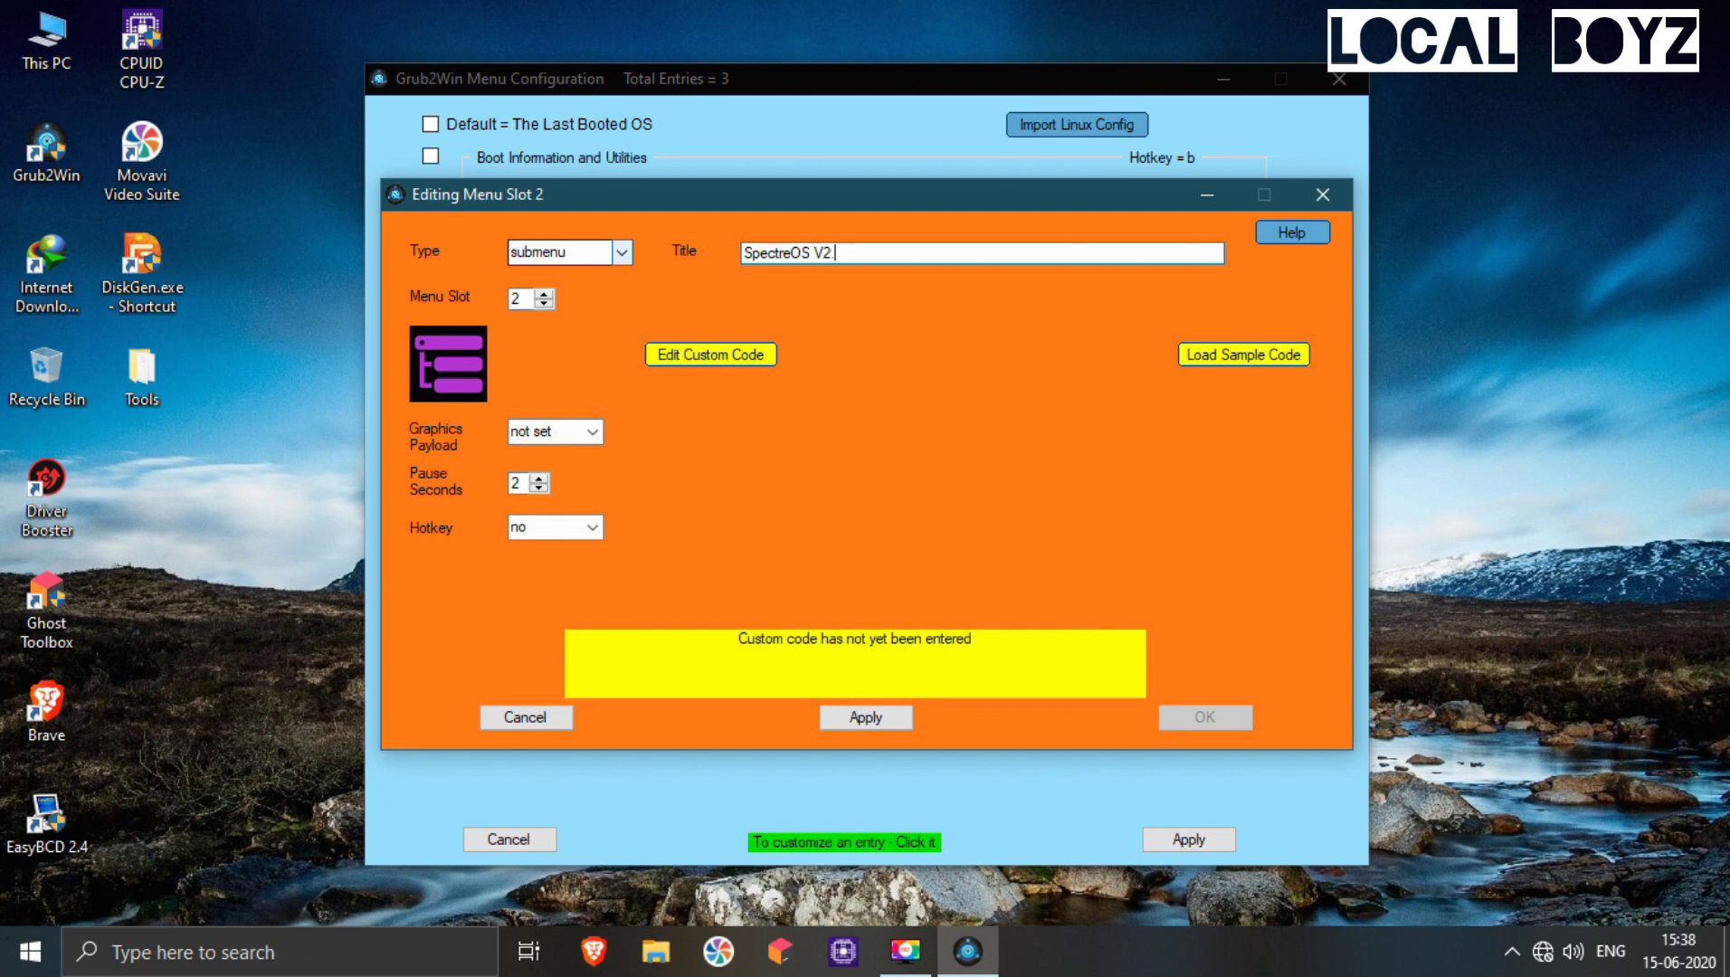
Paste the copied boot code as the entry's custom code, save it, and accept the syntax check
{"action": "left_click", "coordinate": [703, 359]}
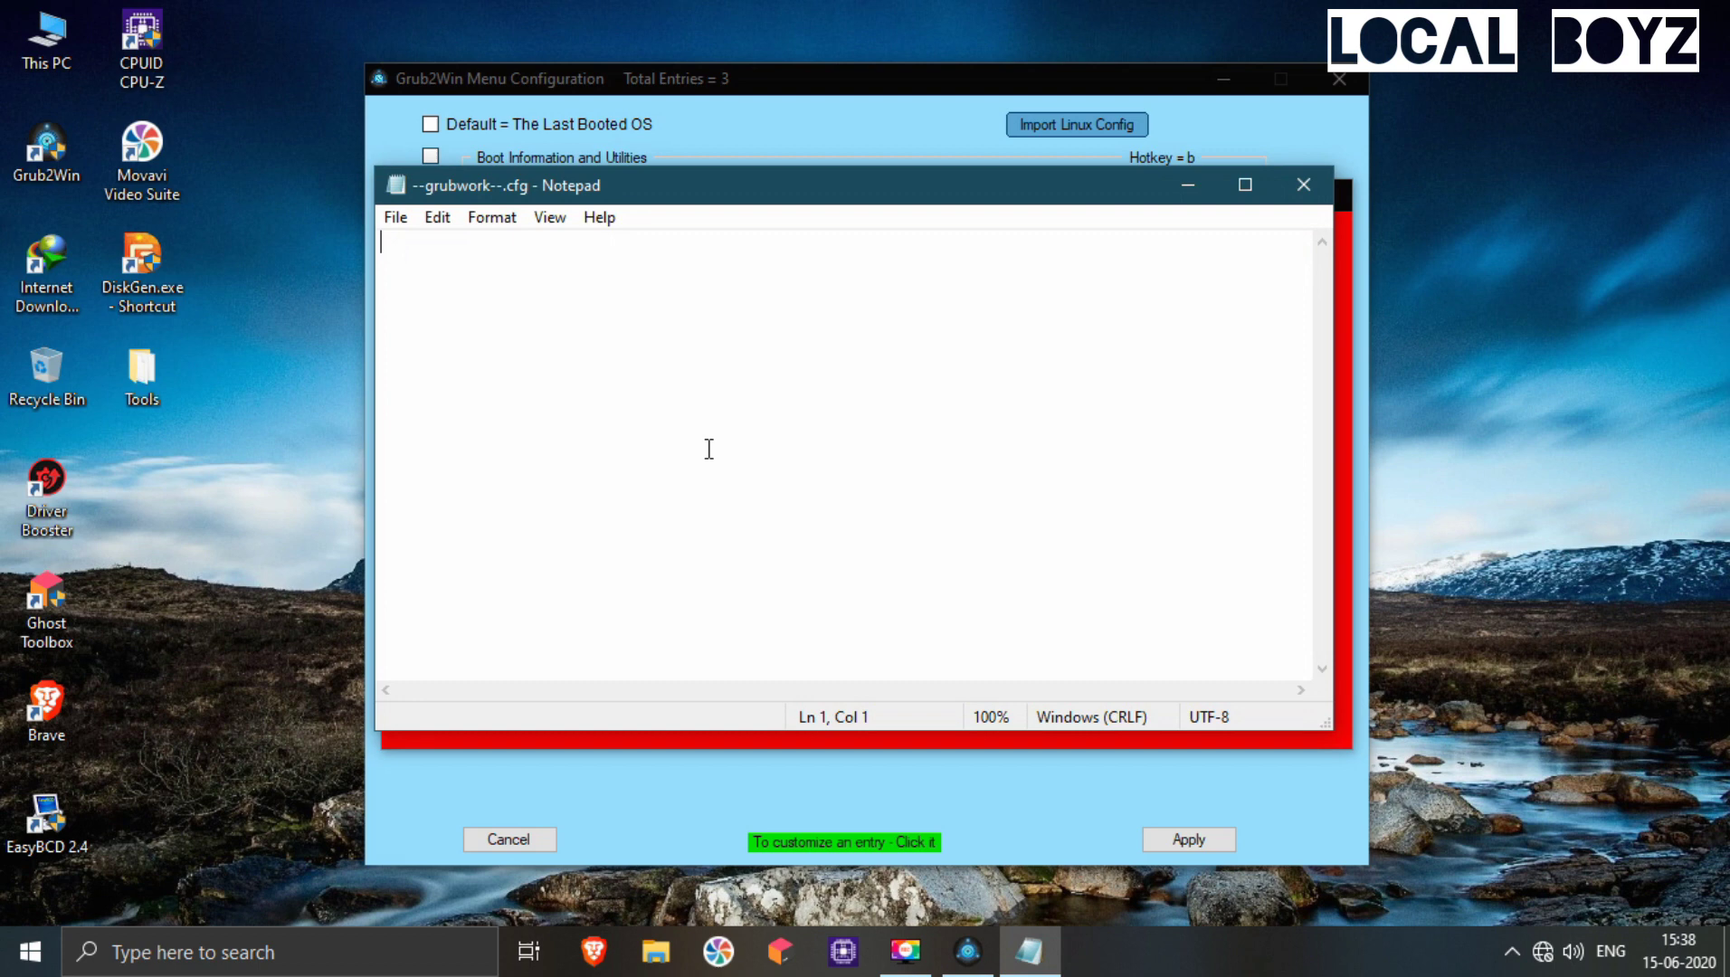
{"action": "right_click", "coordinate": [707, 447]}
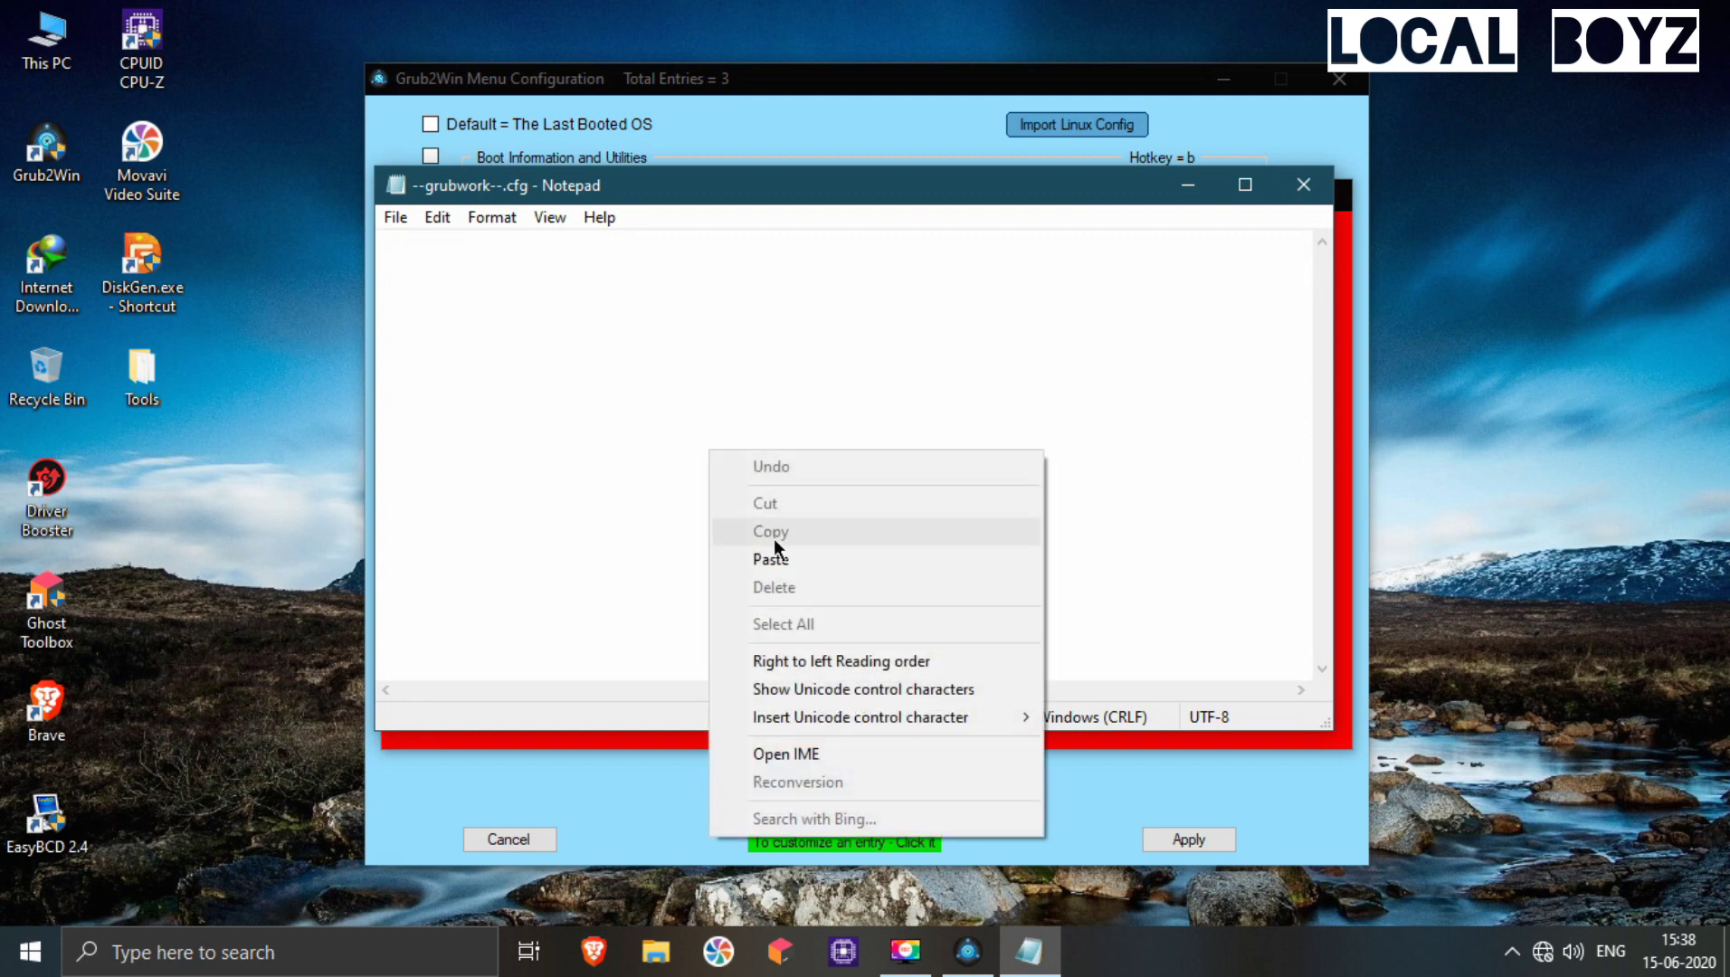
{"action": "left_click", "coordinate": [771, 560]}
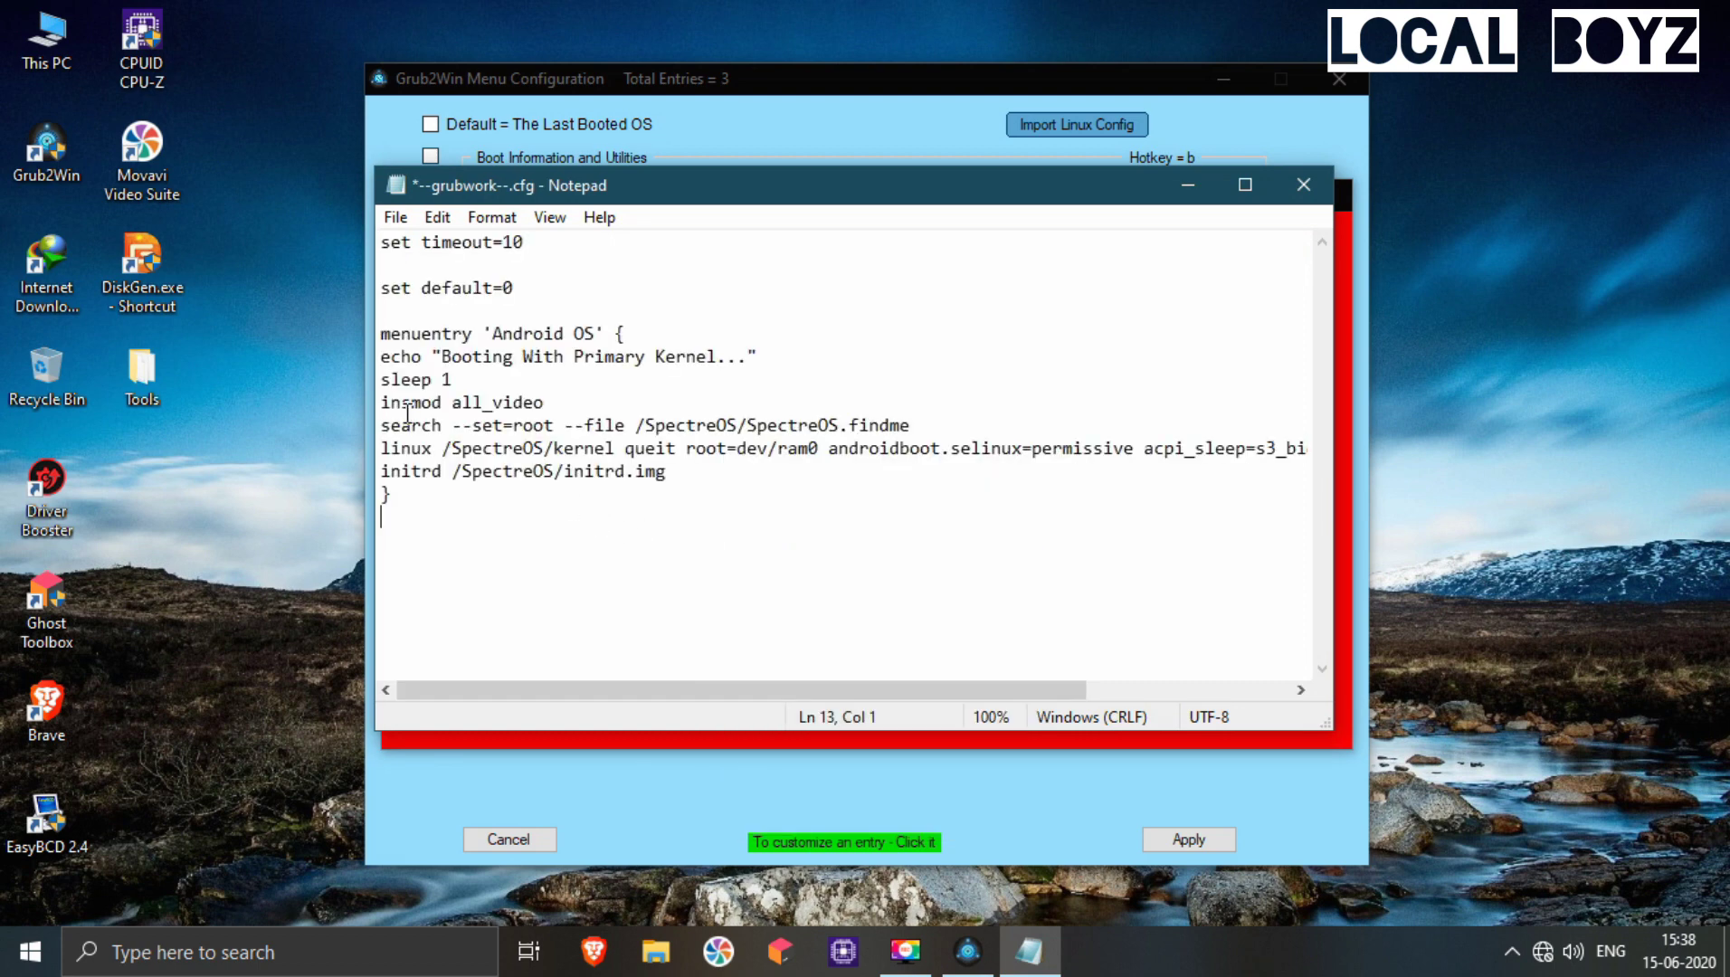
{"action": "left_click", "coordinate": [395, 217]}
{"action": "left_click", "coordinate": [432, 331]}
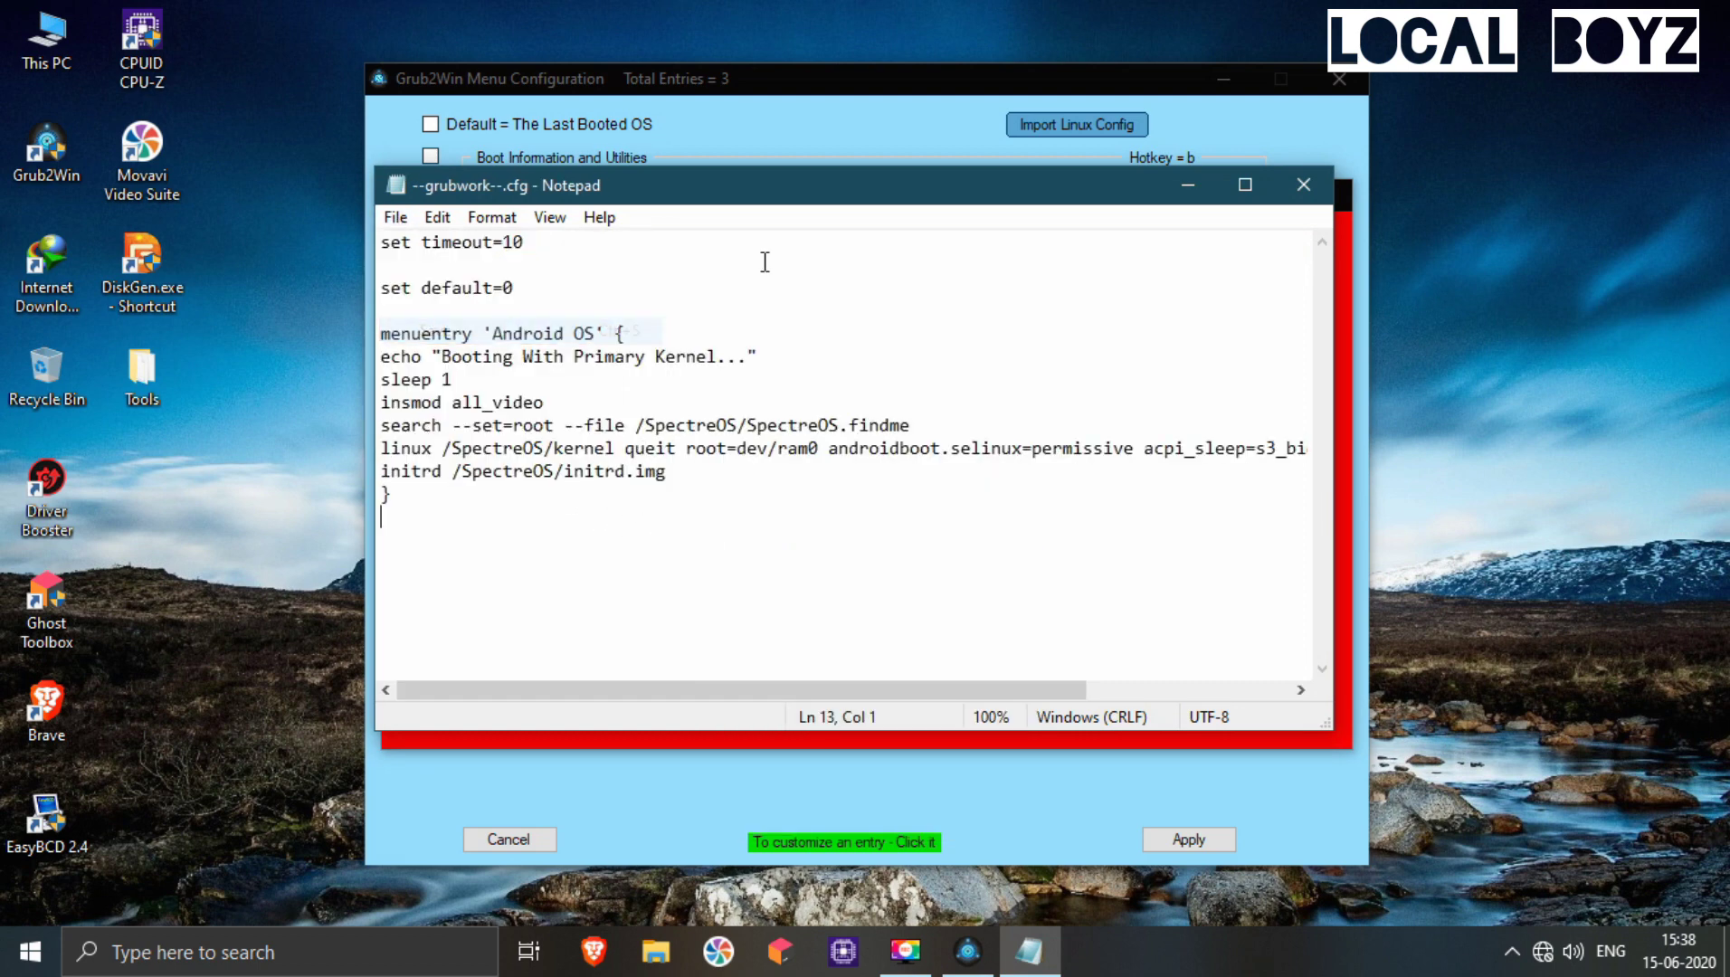
{"action": "left_click", "coordinate": [1302, 184]}
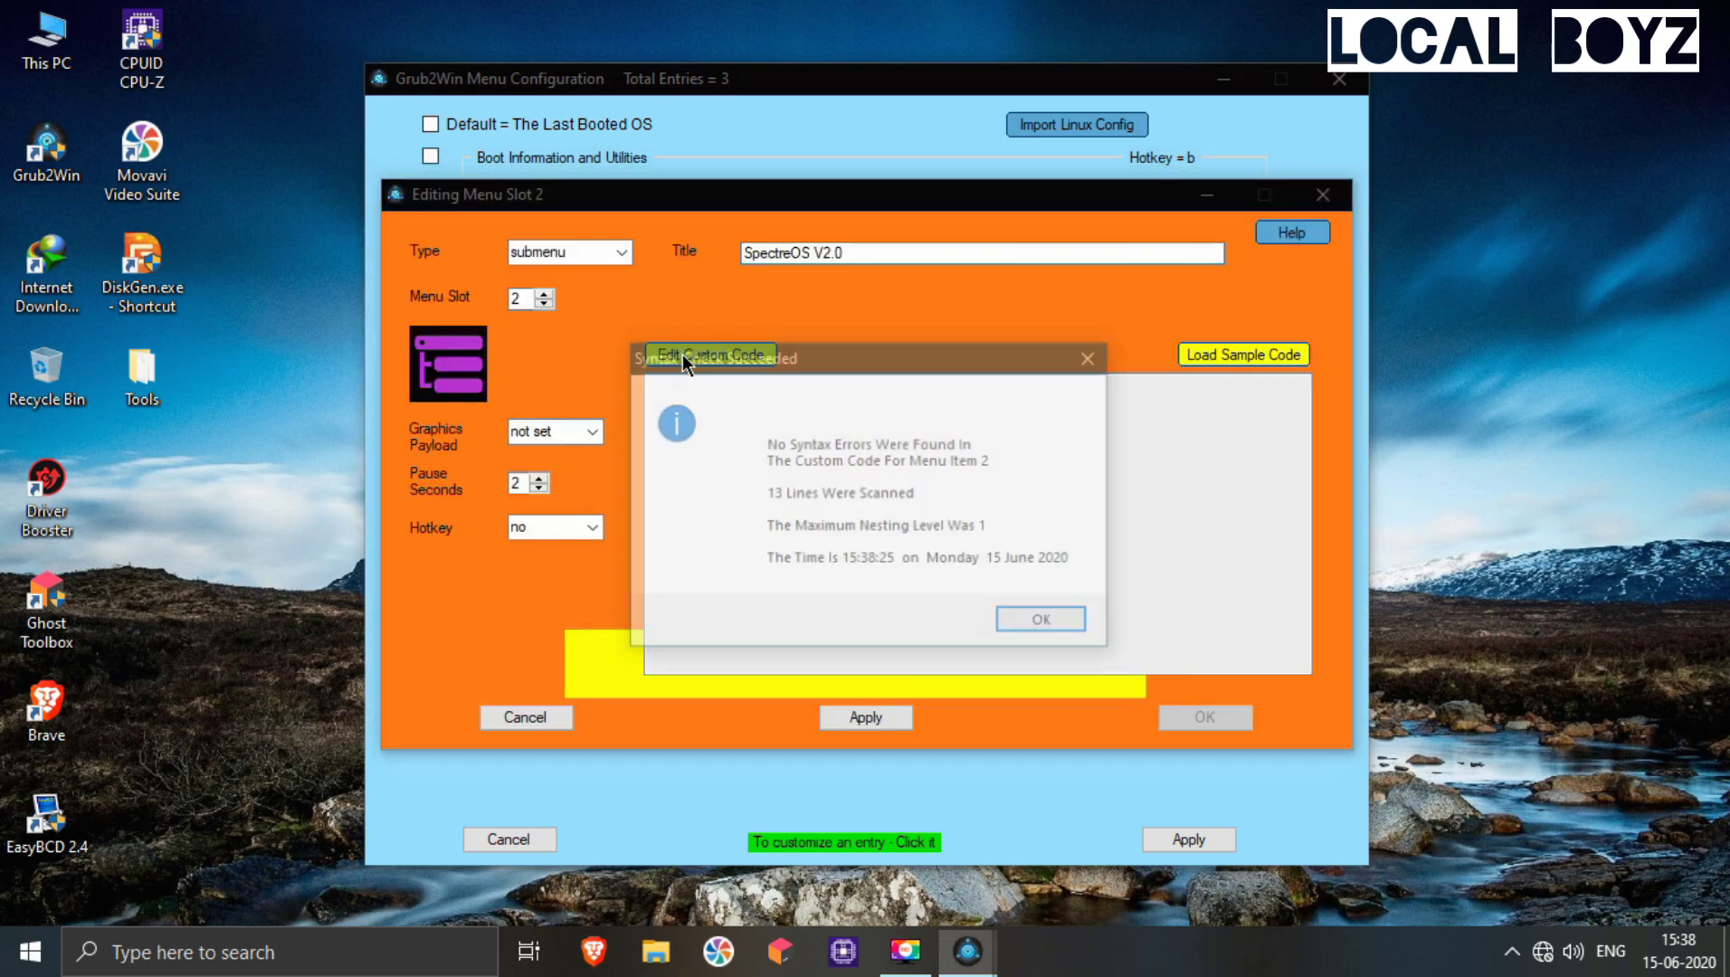
{"action": "left_click", "coordinate": [1043, 621]}
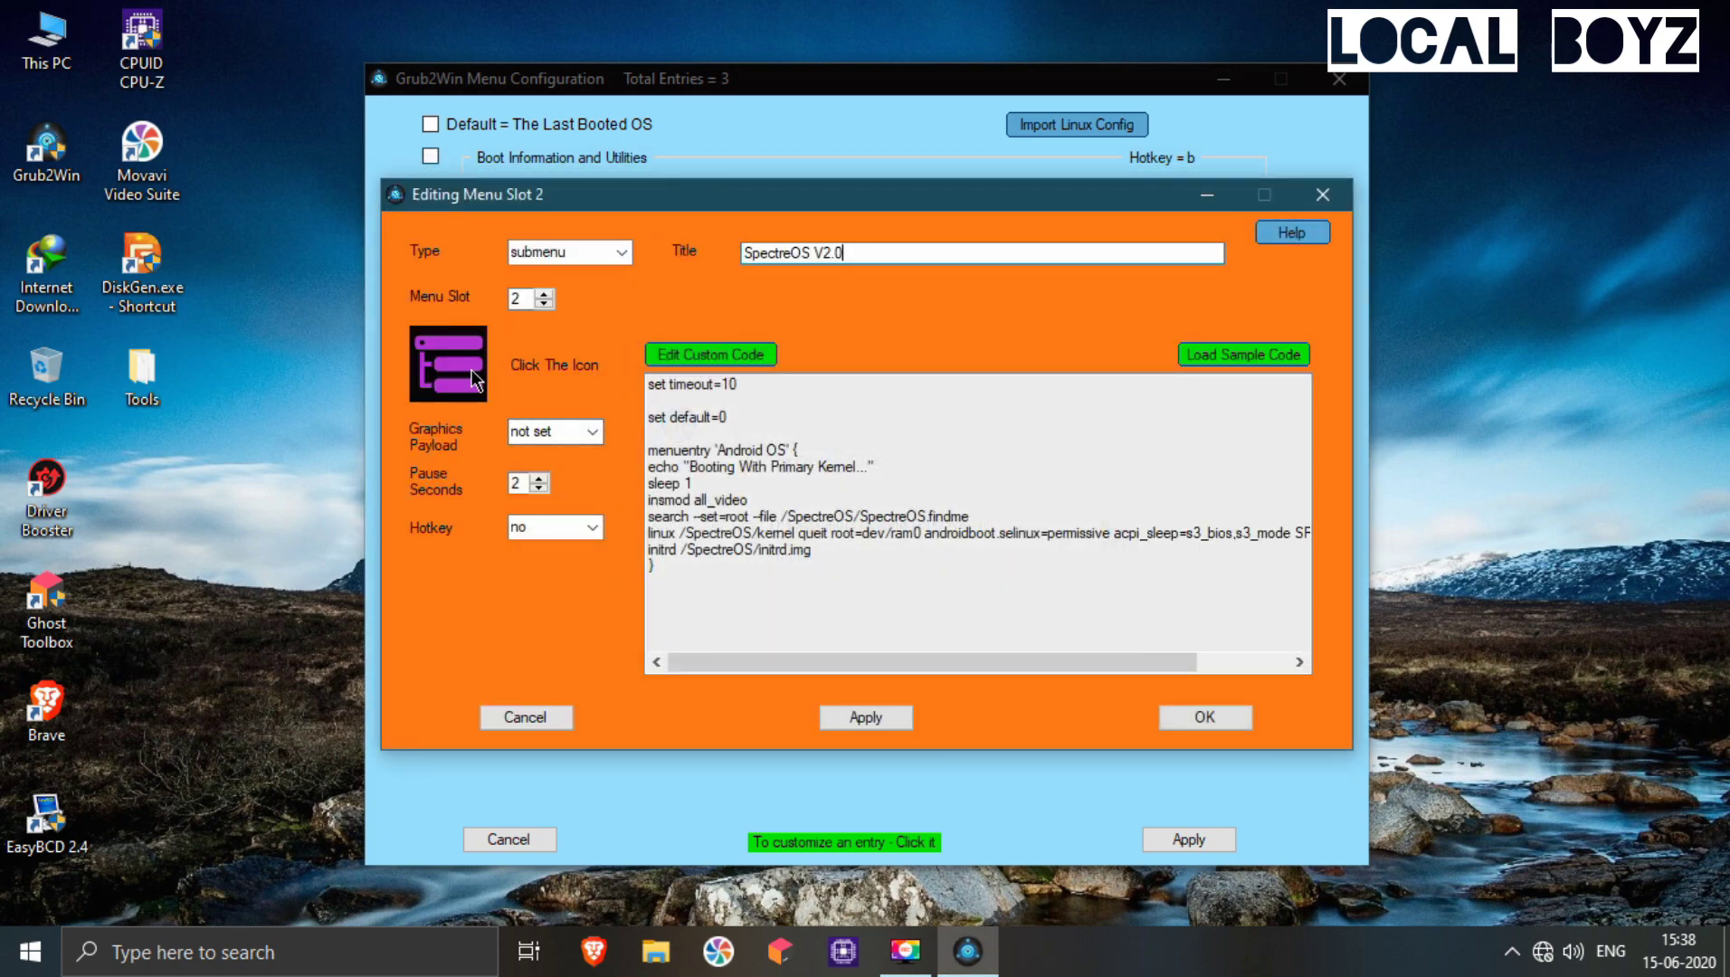
Assign the xtra-03 icon to the SpectreOS V2.0 entry and confirm the entry
{"action": "left_click", "coordinate": [474, 378]}
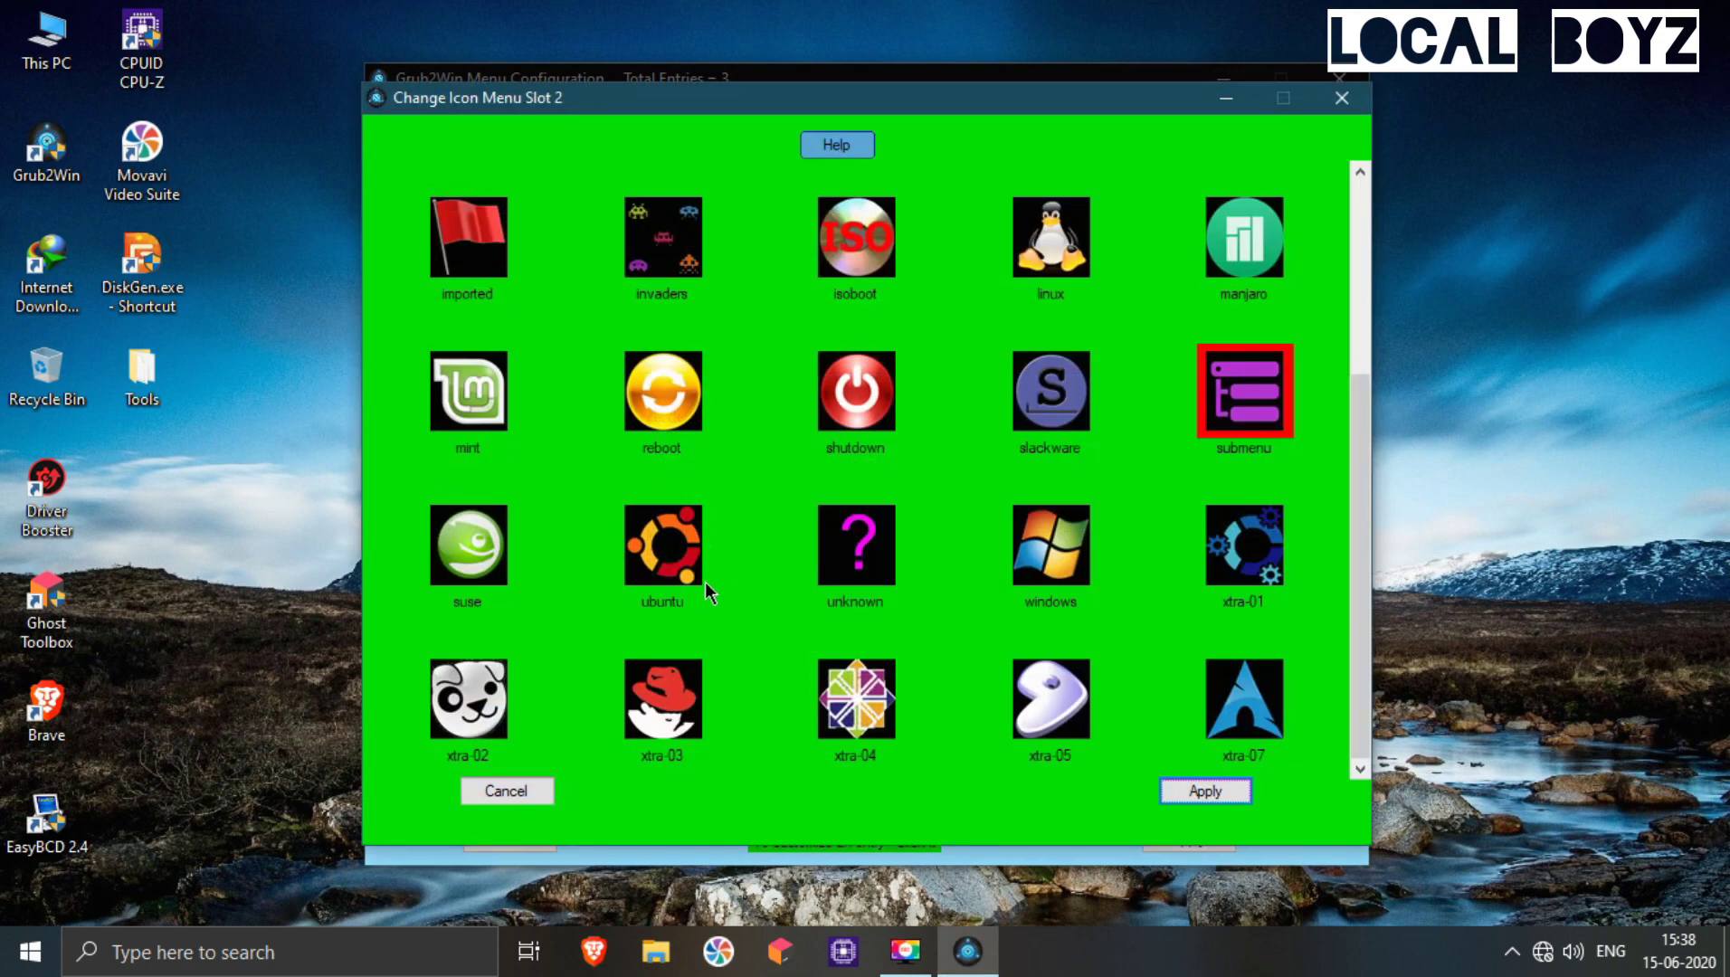
{"action": "left_click", "coordinate": [660, 680]}
{"action": "left_click", "coordinate": [1207, 793]}
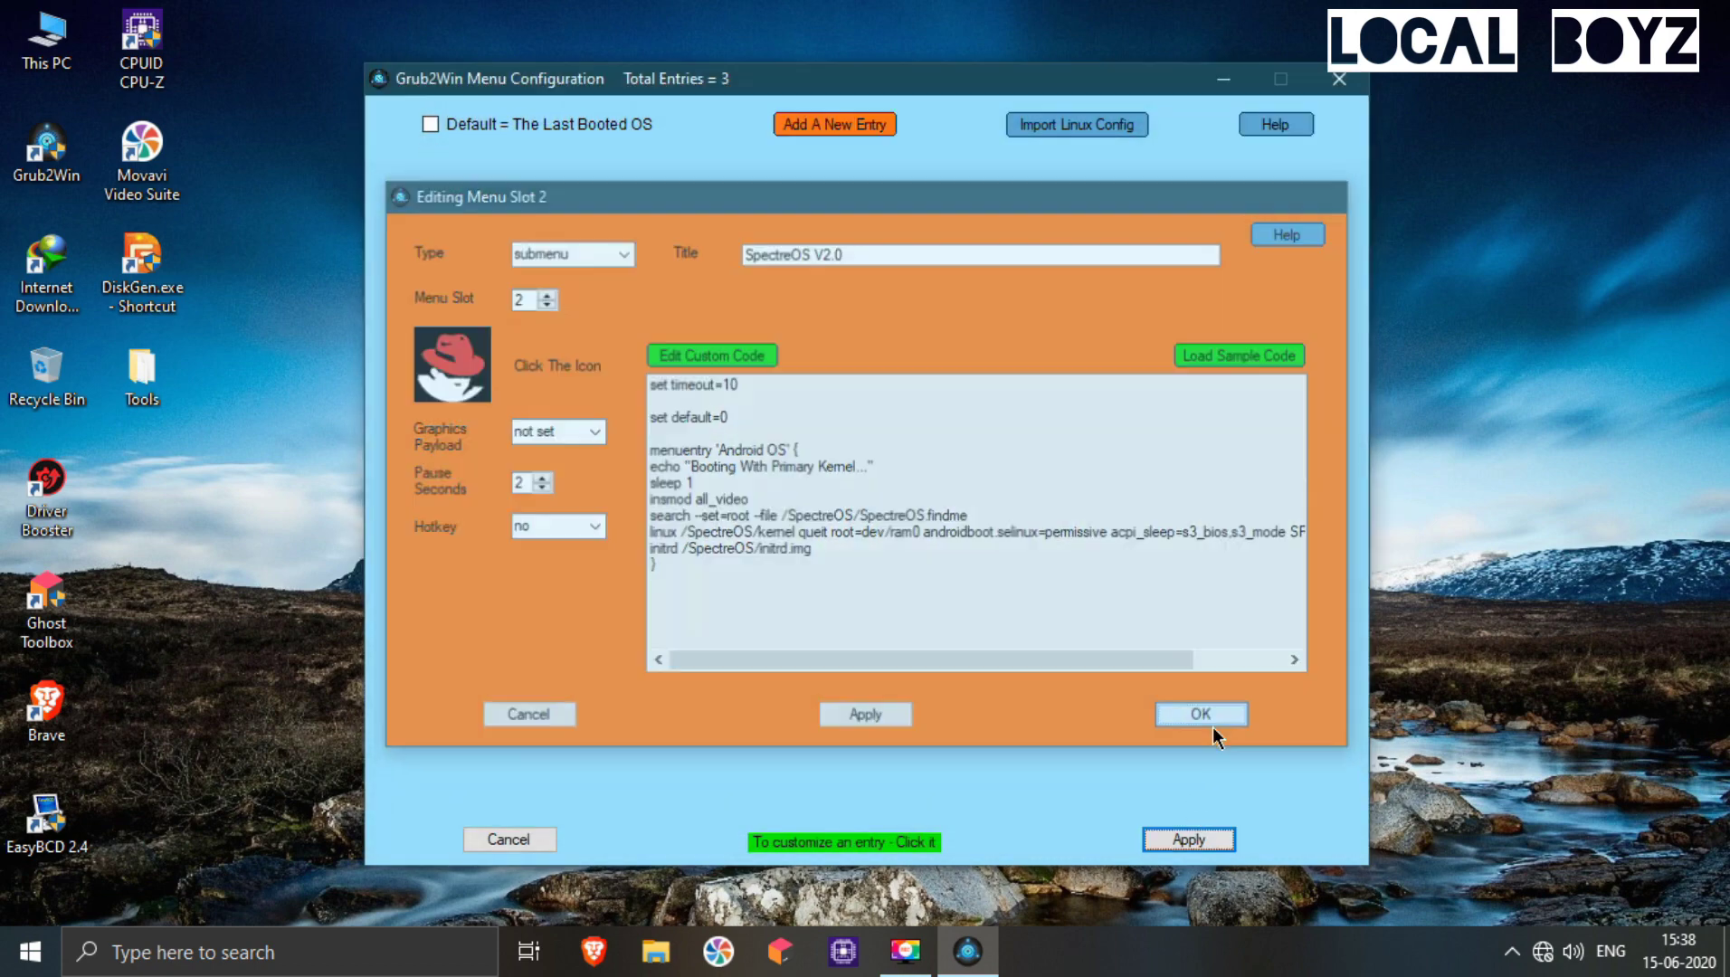
{"action": "left_click", "coordinate": [1205, 720]}
Move the SpectreOS V2.0 entry up to slot 0 and mark it as the Grub default
{"action": "left_click", "coordinate": [1314, 407]}
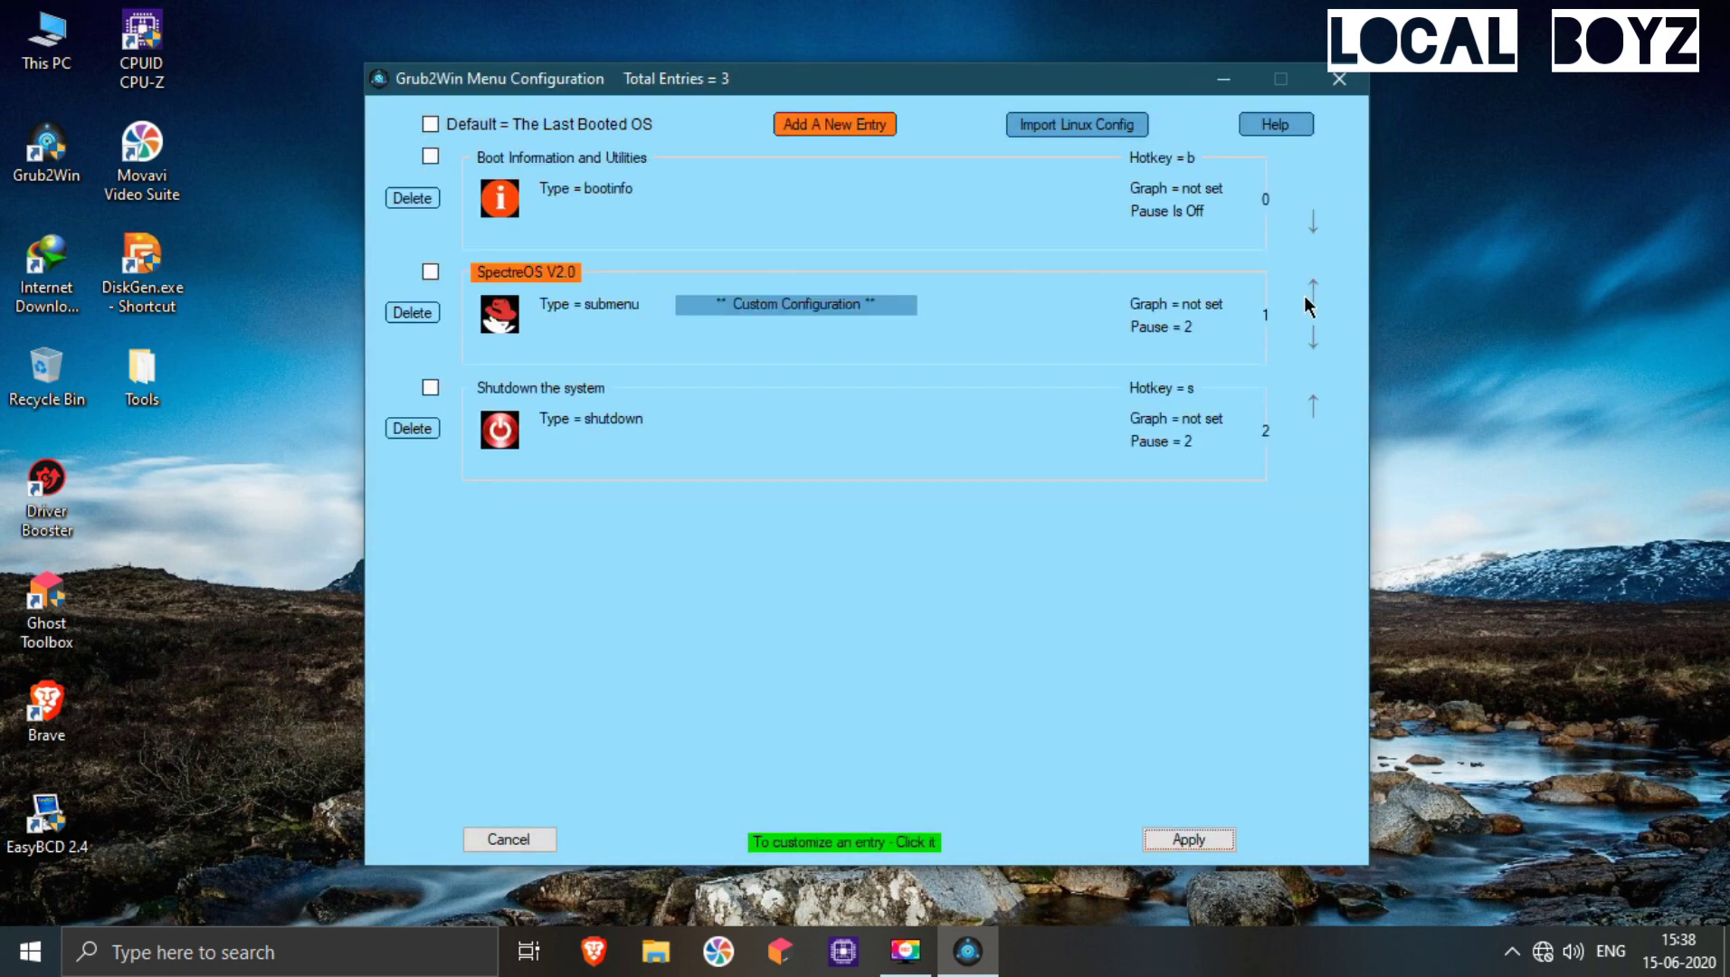
{"action": "left_click", "coordinate": [1312, 290]}
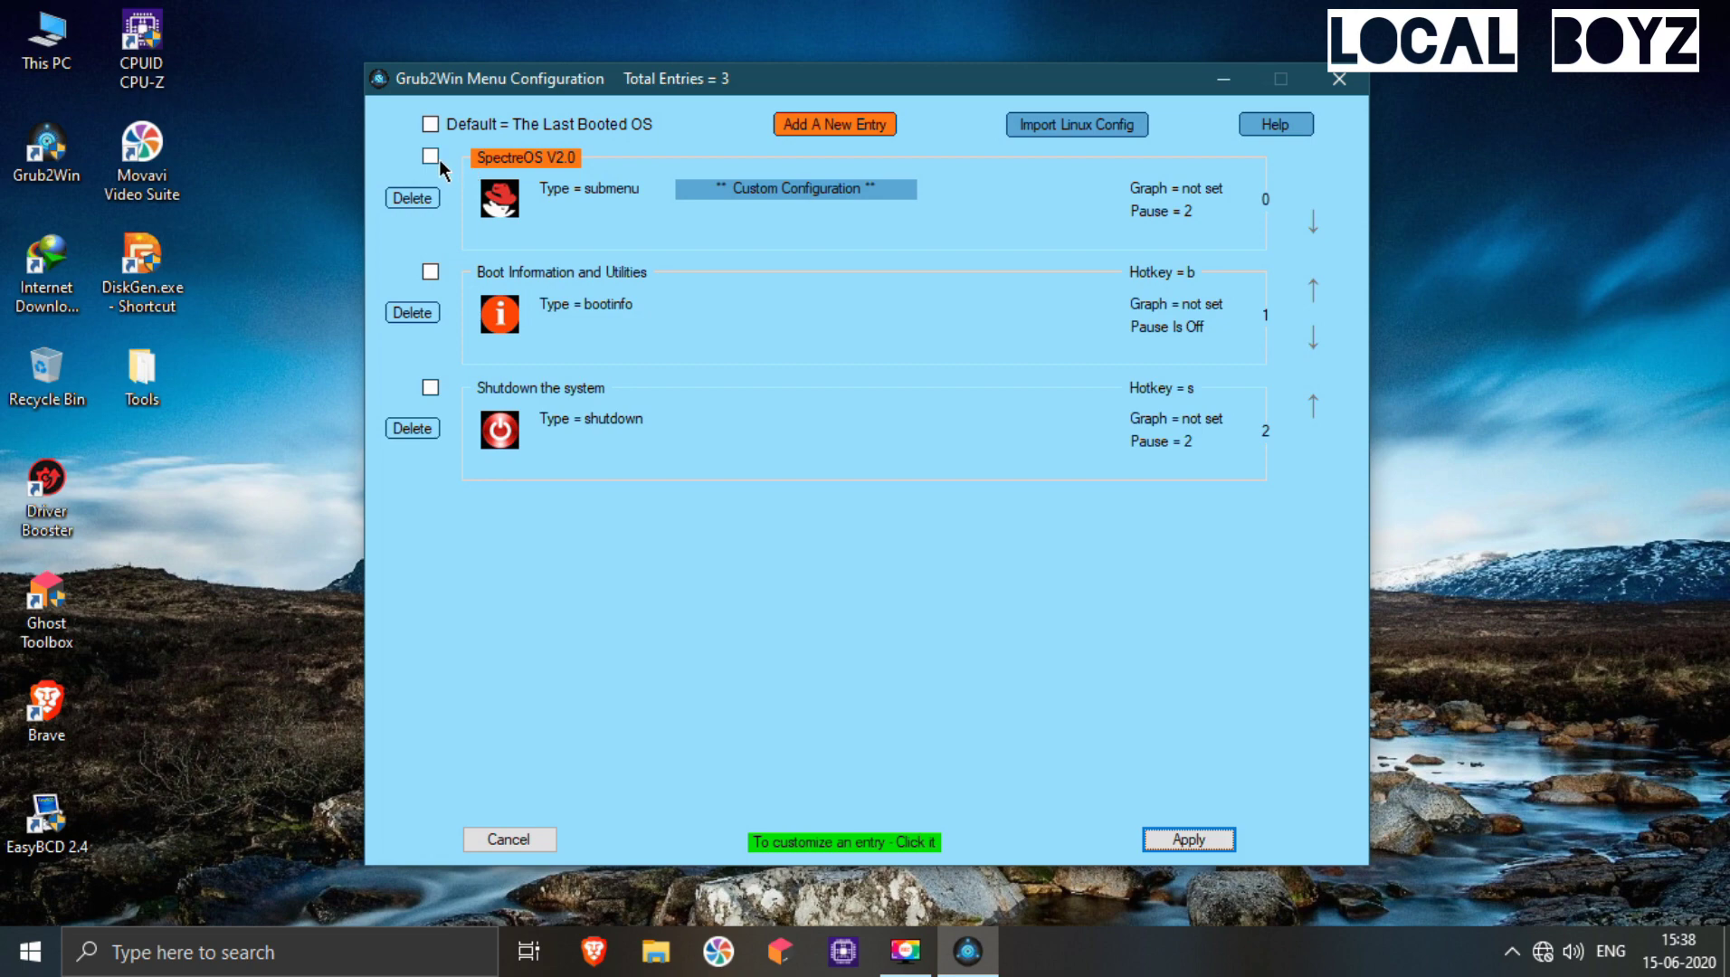
{"action": "left_click", "coordinate": [434, 157]}
Apply the boot menu changes, save the Grub2Win configuration, and close Grub2Win
{"action": "left_click", "coordinate": [1200, 837]}
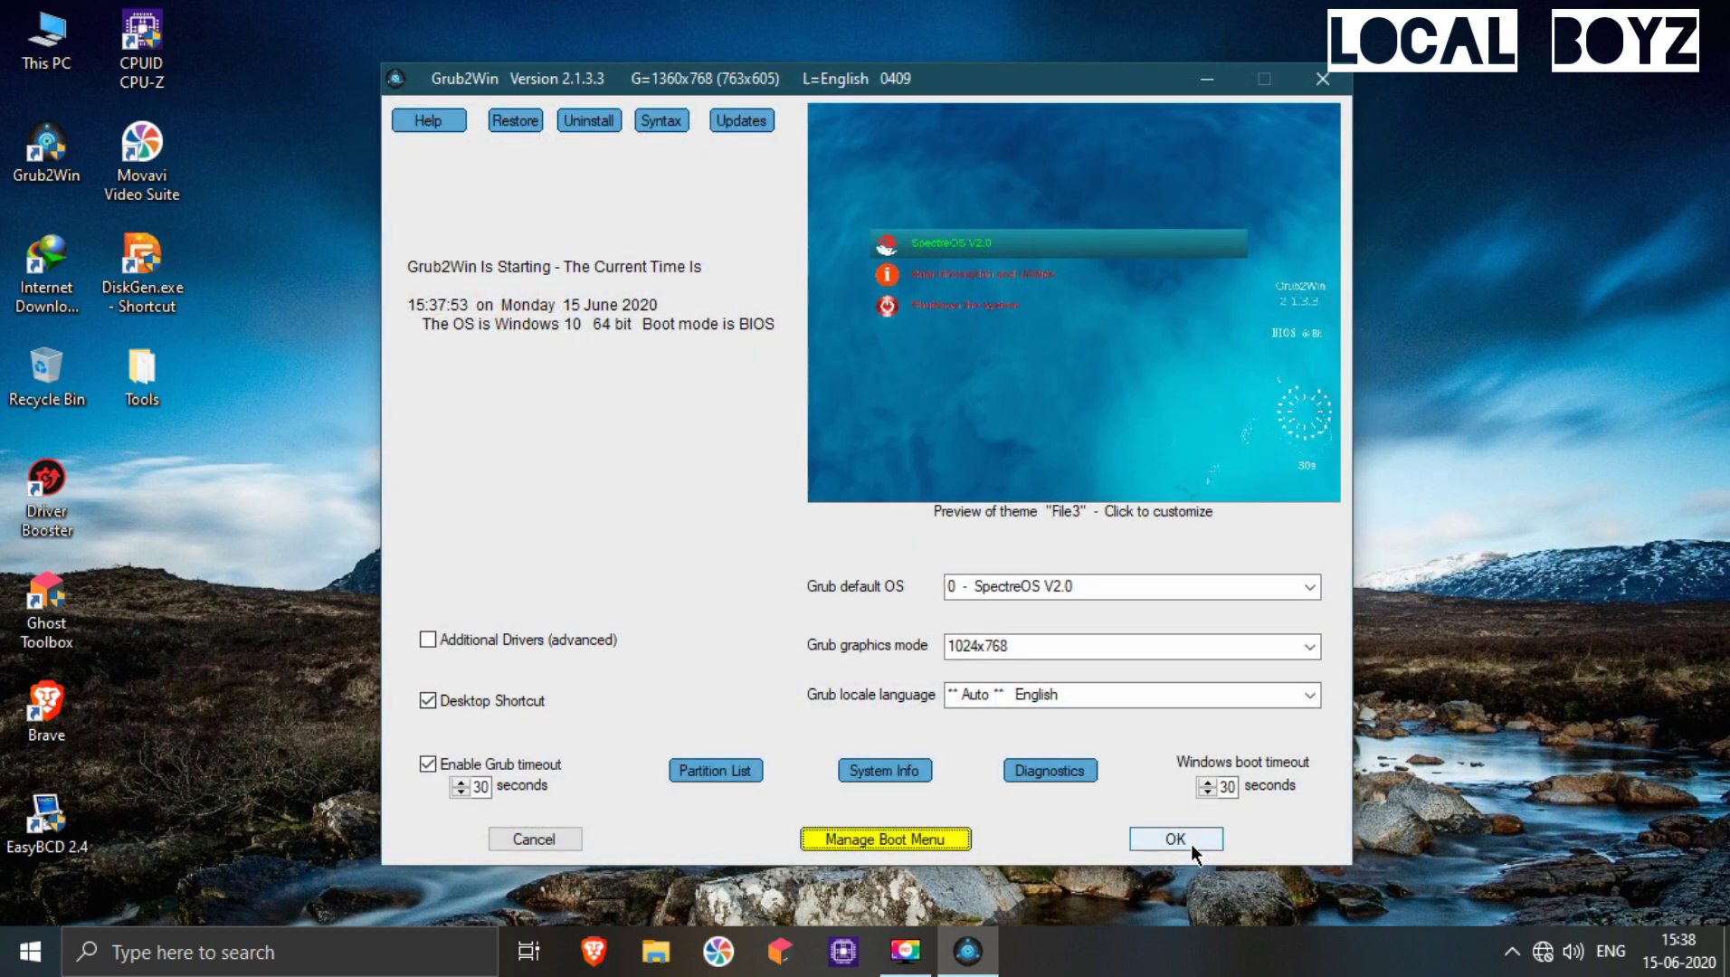
{"action": "left_click", "coordinate": [1192, 846]}
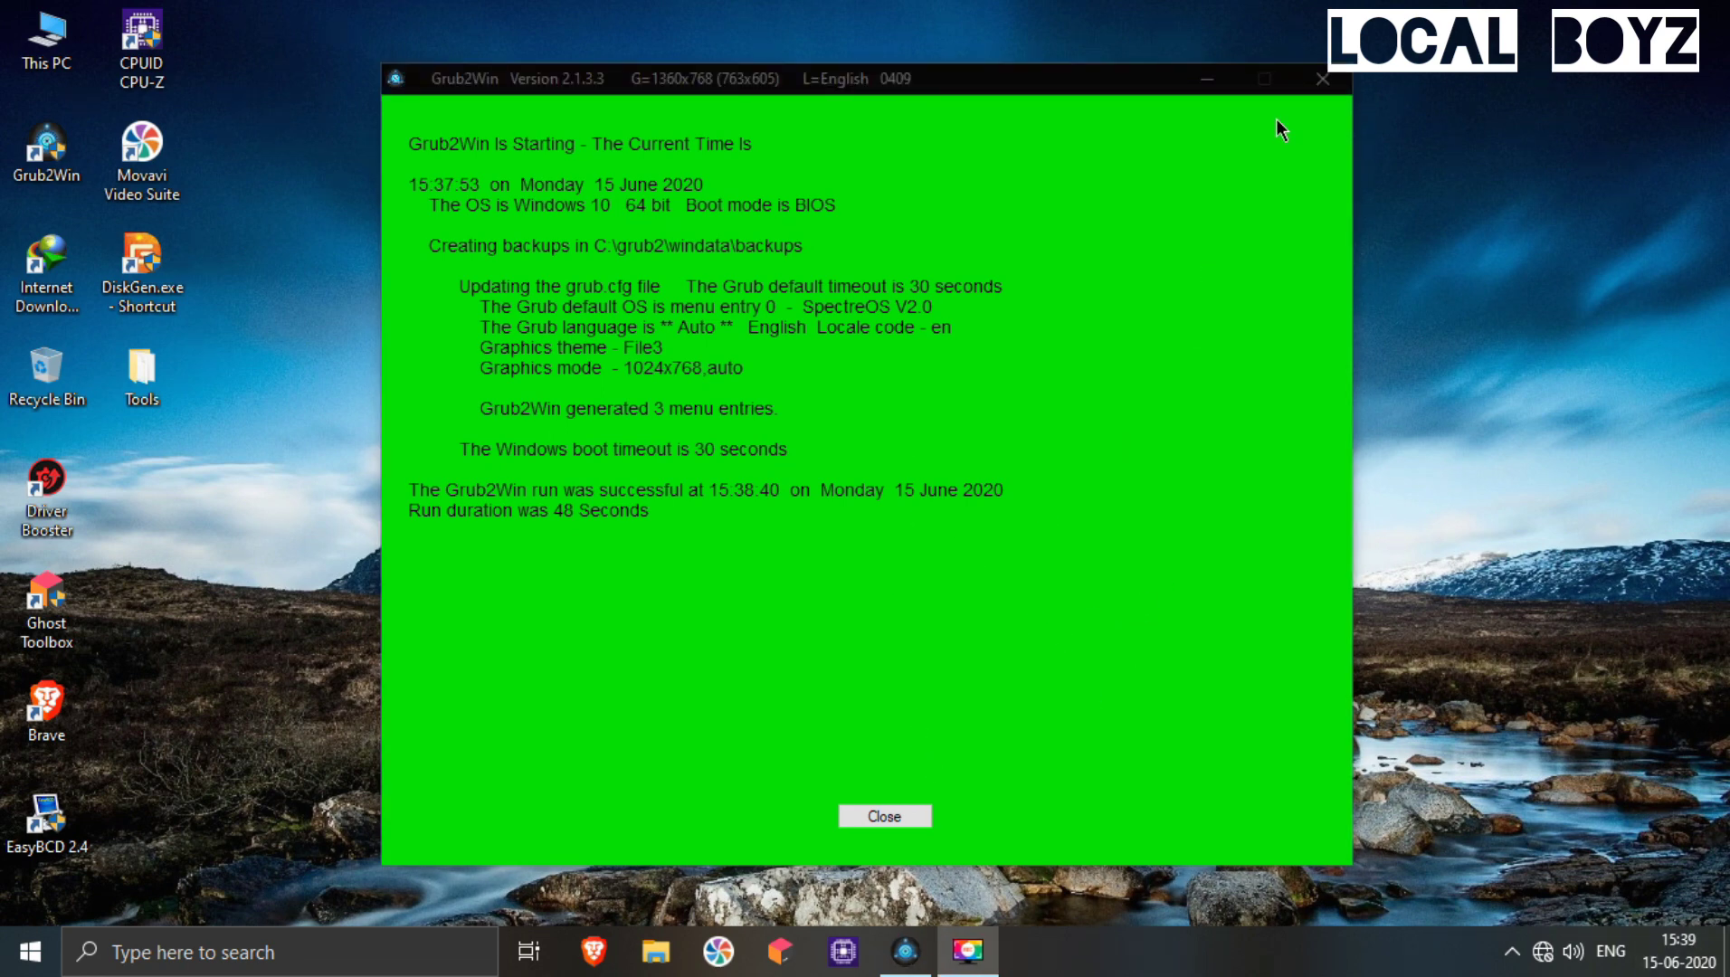
{"action": "left_click", "coordinate": [1325, 75]}
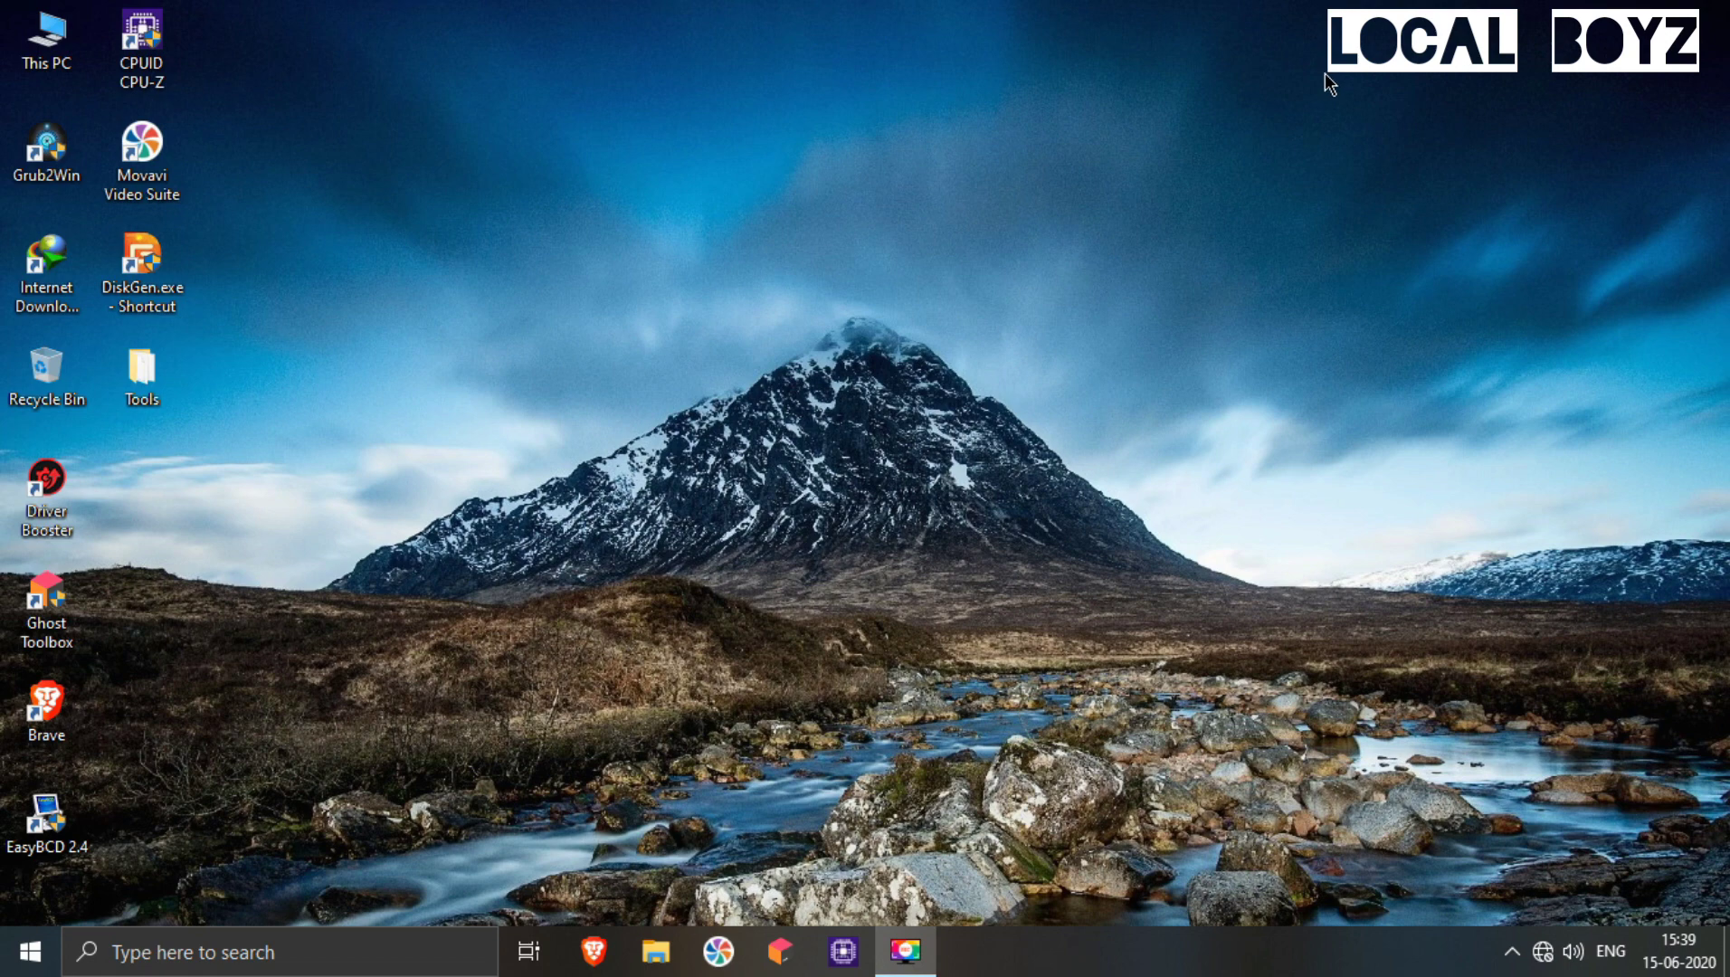
Open the Windows power options to restart the PC
{"action": "left_click", "coordinate": [11, 934]}
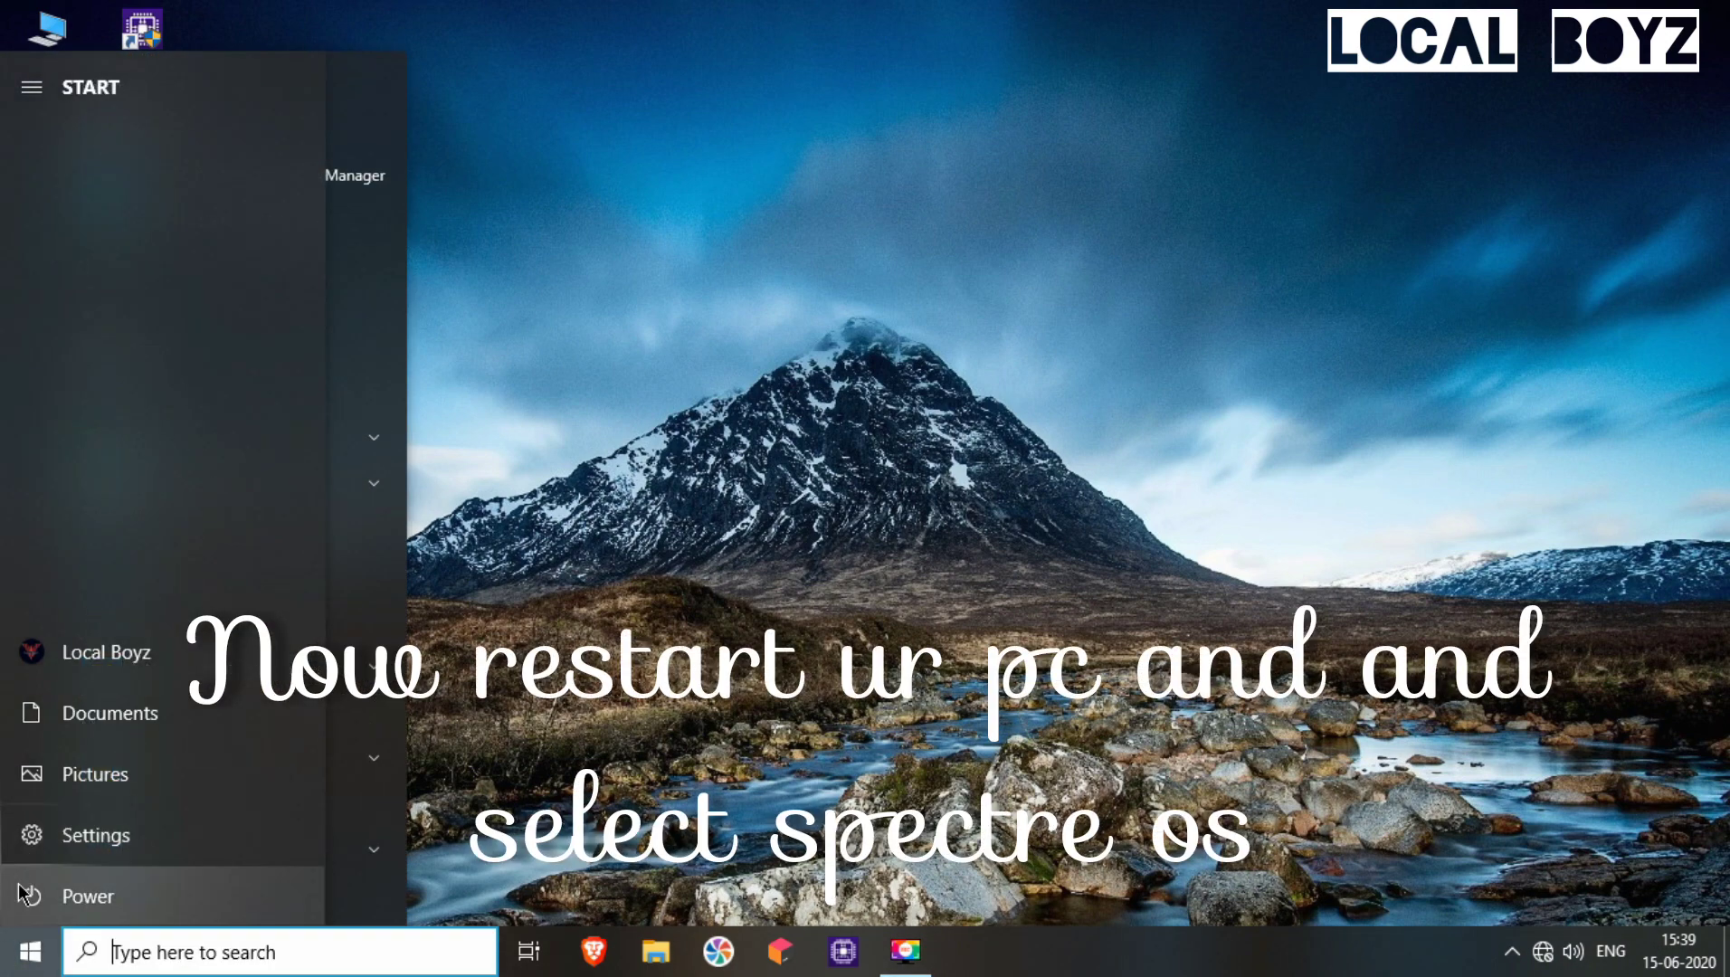
{"action": "left_click", "coordinate": [24, 893]}
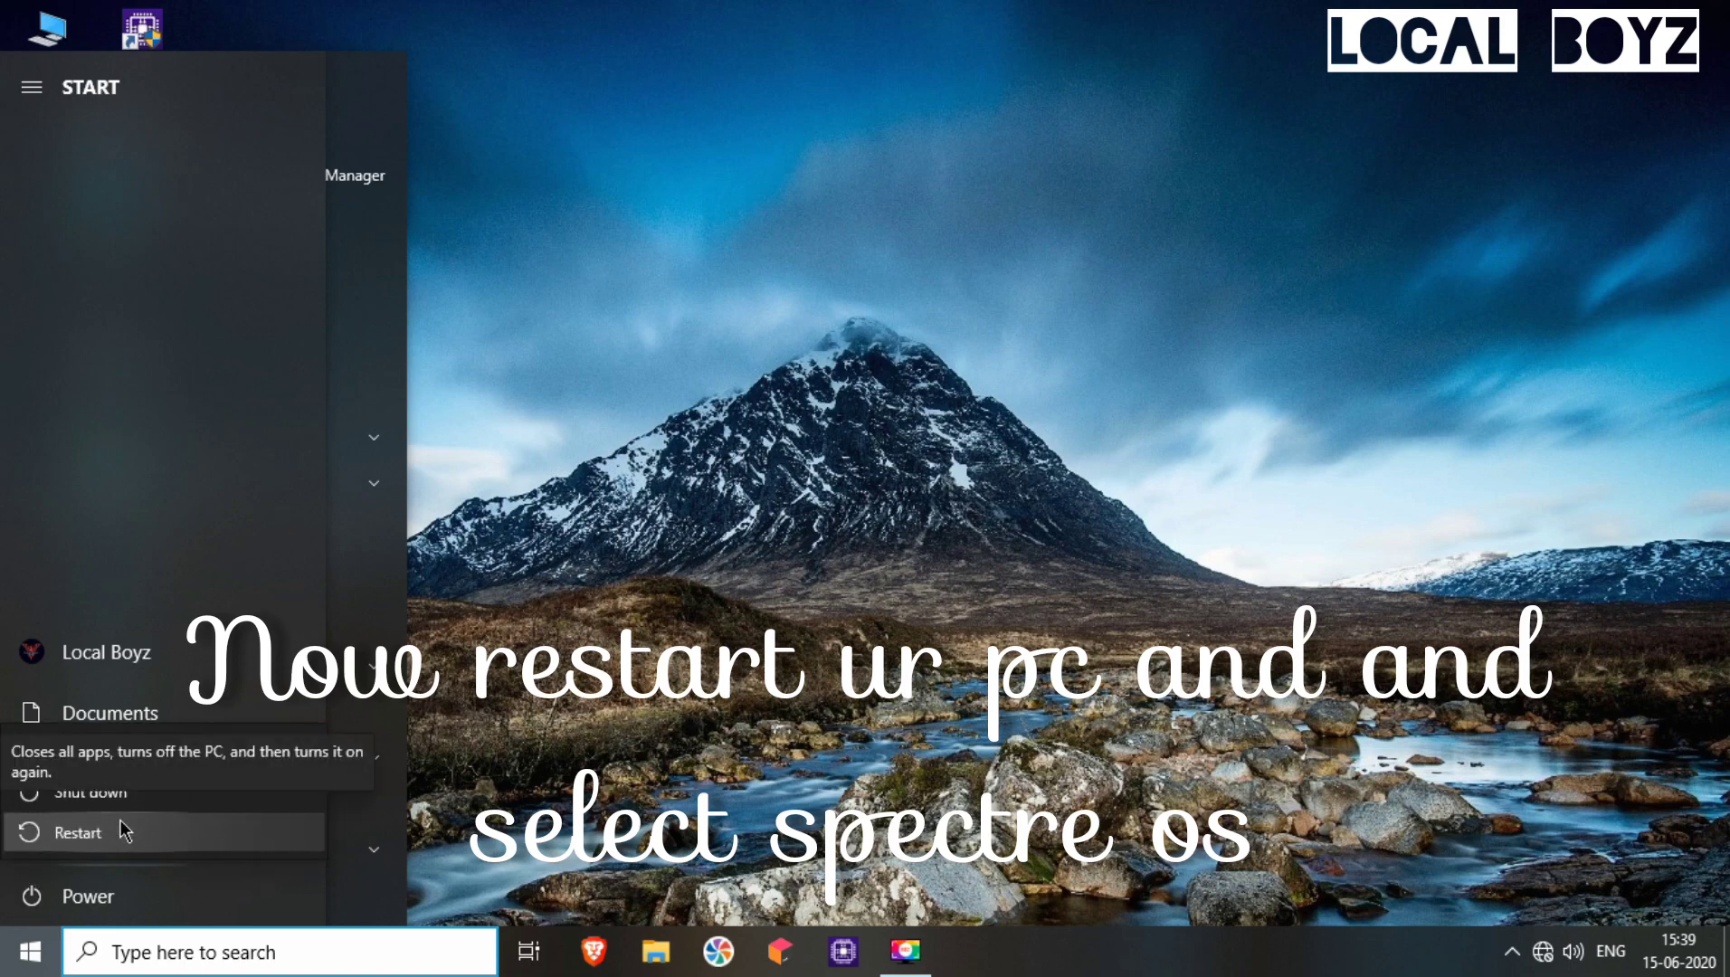